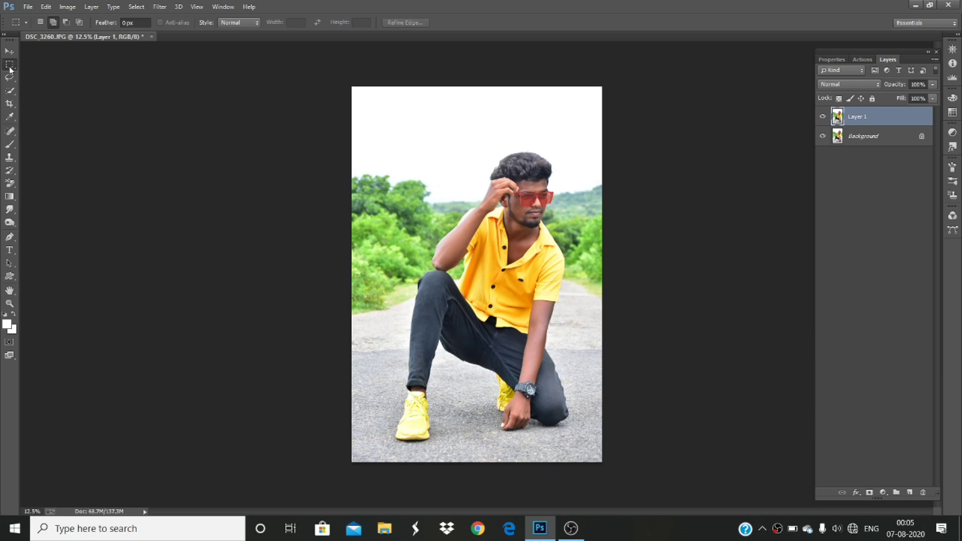
- Start a Pen path beyond the photo's right edge and run it along the road's tone line to the man's forearm
left_click(11, 237)
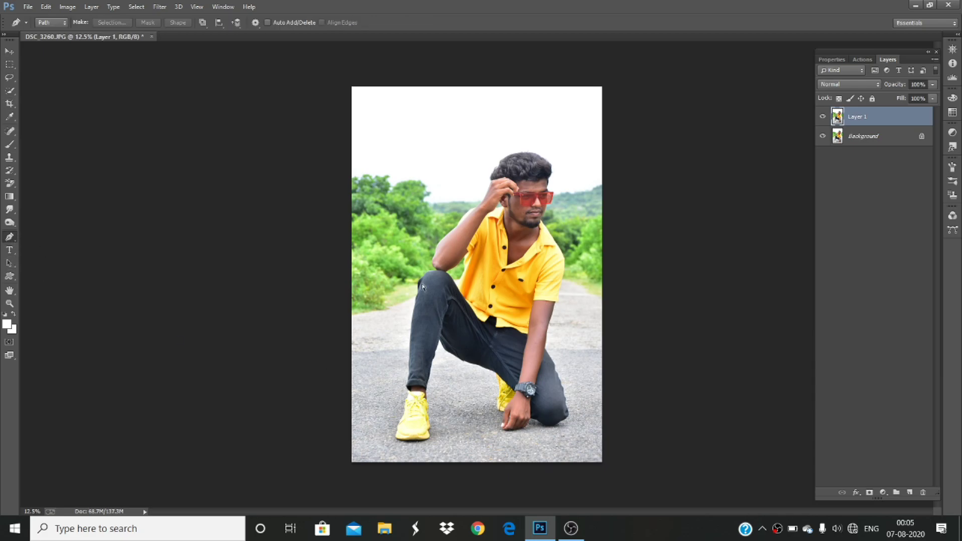
key("ctrl+plus")
key("ctrl+plus")
key("ctrl+plus")
key("ctrl+plus")
key("ctrl+plus")
left_click_drag(538, 290, 375, 240)
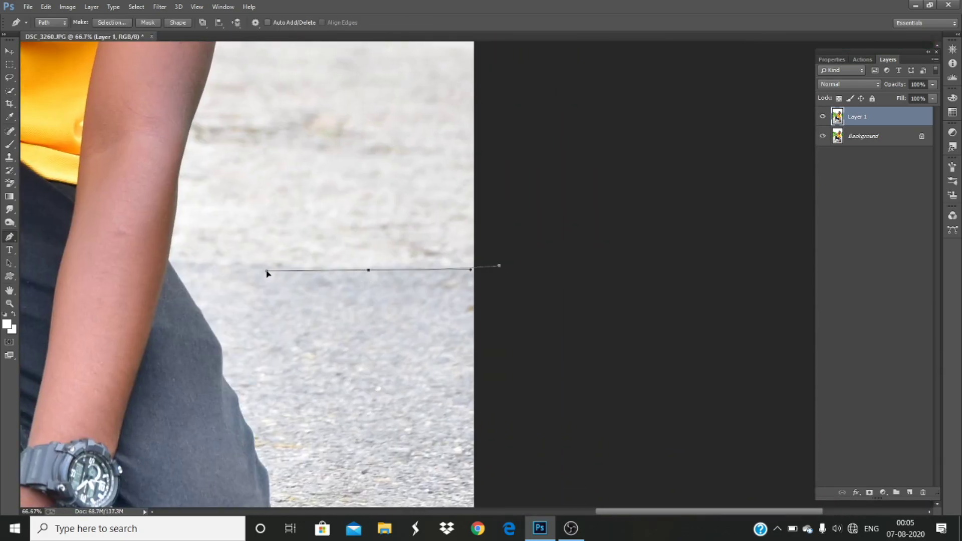
key("ctrl+plus")
left_click_drag(243, 300, 642, 384)
key("ctrl+plus")
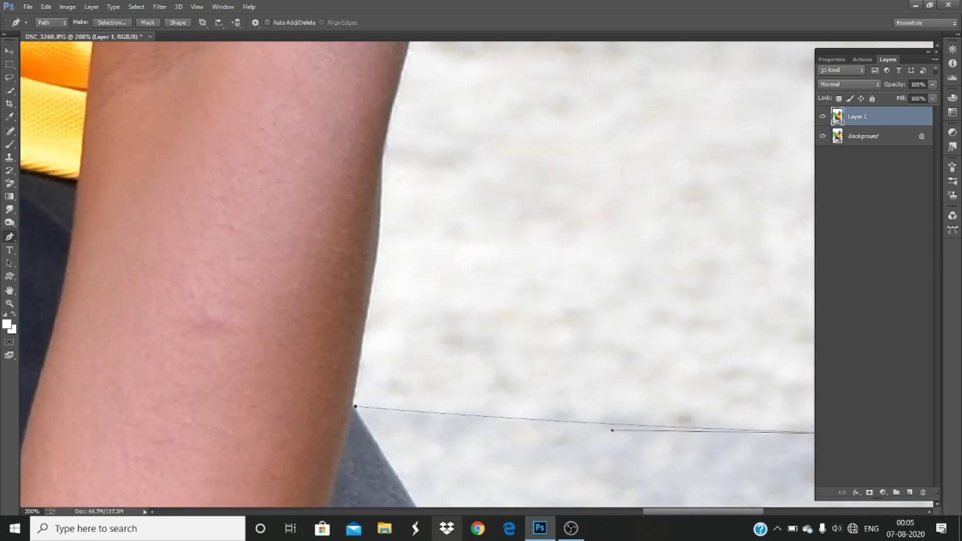
- Continue the path up the outer edge of the lowered forearm towards the yellow shirt sleeve
left_click_drag(348, 405, 411, 329)
left_click_drag(435, 202, 439, 307)
left_click_drag(446, 215, 446, 193)
left_click_drag(498, 259, 516, 409)
left_click_drag(469, 302, 481, 377)
mouse_move(500, 299)
left_mouse_down()
mouse_move(505, 271)
mouse_move(529, 408)
mouse_move(509, 303)
left_mouse_up()
key("ctrl+plus")
left_click_drag(585, 86, 587, 69)
left_click_drag(589, 110, 516, 427)
- Trace the path around the sleeve hem and onto the sleeve's outer edge
left_click_drag(545, 267, 550, 252)
left_click(559, 241)
left_click(594, 240)
left_click_drag(625, 160, 625, 142)
left_click_drag(649, 208, 634, 477)
left_click_drag(610, 407, 610, 351)
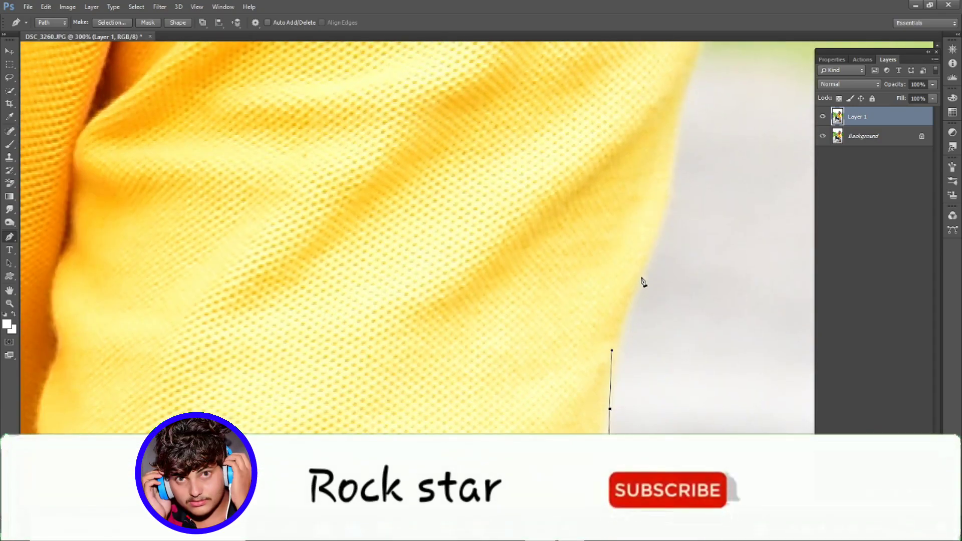
- Extend the path up the sleeve's outer edge and over the shoulder
left_click_drag(640, 280, 657, 236)
left_click_drag(660, 240, 660, 354)
left_click_drag(679, 237, 683, 200)
left_click_drag(683, 294, 646, 464)
left_click_drag(672, 120, 672, 71)
left_click_drag(700, 106, 696, 410)
left_click_drag(653, 314, 643, 304)
- Trace the path along the shirt's shoulder and collar edge up towards the chin
left_click_drag(601, 182, 707, 379)
left_click_drag(599, 197, 635, 299)
left_click_drag(571, 198, 561, 176)
scroll(561, 177, "up", 5)
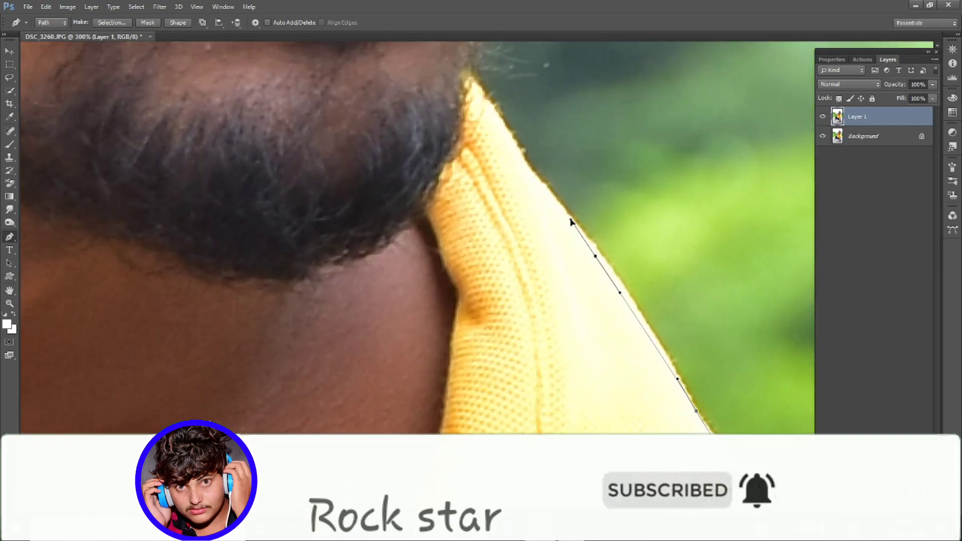
scroll(626, 281, "up", 3)
scroll(630, 300, "up", 3)
- Continue the path from the collar up the jaw and cheek to the lower corner of the red glasses
left_click_drag(570, 147, 568, 258)
left_click_drag(583, 202, 595, 169)
left_click_drag(617, 90, 622, 255)
left_click_drag(661, 259, 621, 338)
left_click(592, 303)
left_click_drag(661, 294, 673, 291)
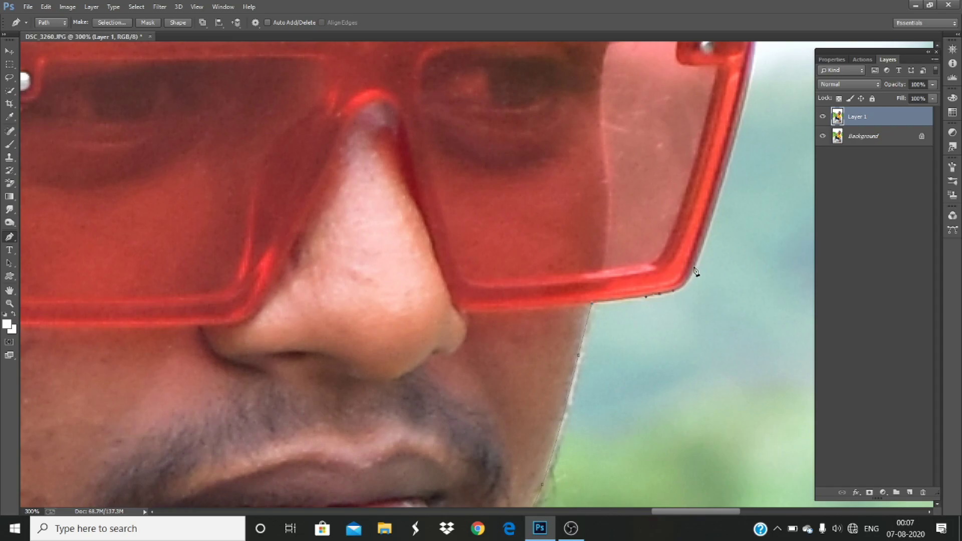
- Outline the outer side and upper edge of the red glasses and carry the path past the eyebrow
left_click(712, 217)
scroll(707, 230, "up", 3)
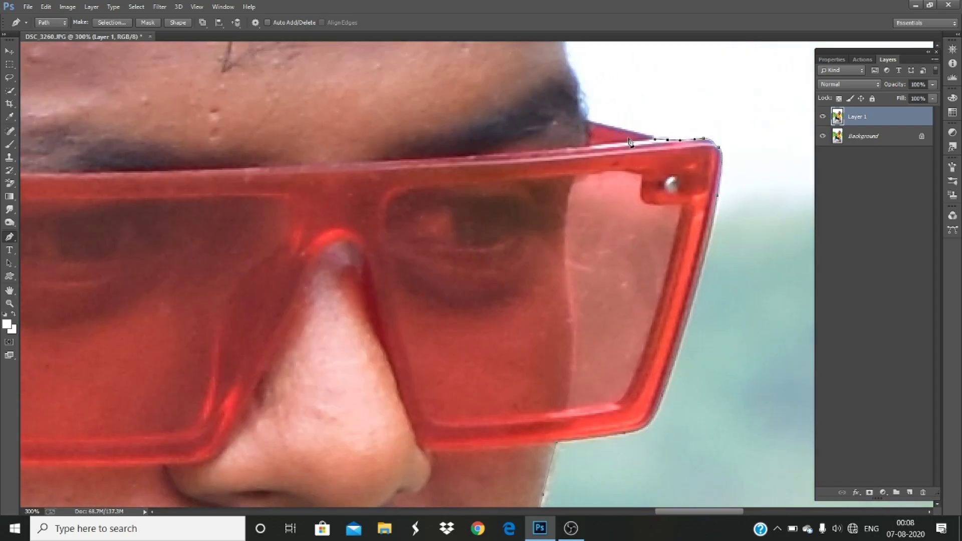
left_click(591, 122)
scroll(628, 275, "up", 3)
left_click_drag(654, 275, 538, 291)
- Trace the path up the forehead's edge to the hairline
key("ctrl+plus")
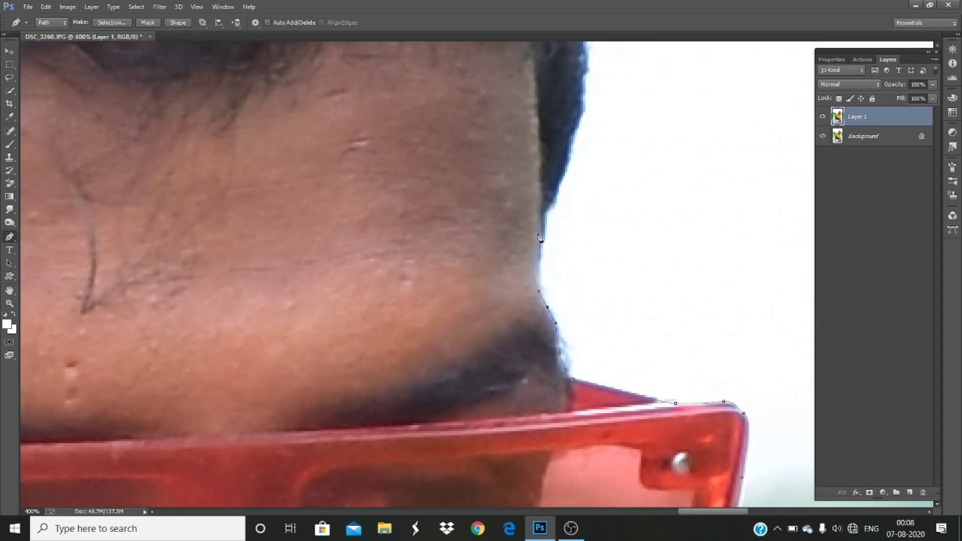
left_click(547, 213)
scroll(596, 295, "up", 3)
key("ctrl+minus")
key("ctrl+minus")
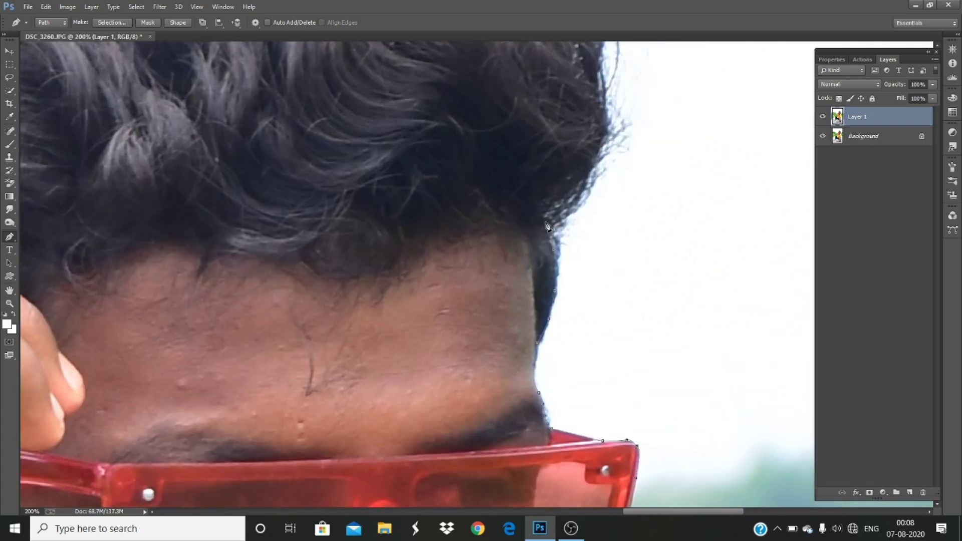
- Outline the front and crown of the hair with the path
left_click_drag(565, 181, 590, 127)
left_click_drag(598, 136, 600, 358)
left_click_drag(556, 278, 527, 204)
left_click_drag(475, 158, 402, 108)
left_click_drag(399, 135, 520, 299)
left_click_drag(171, 229, 698, 108)
left_click_drag(500, 173, 481, 187)
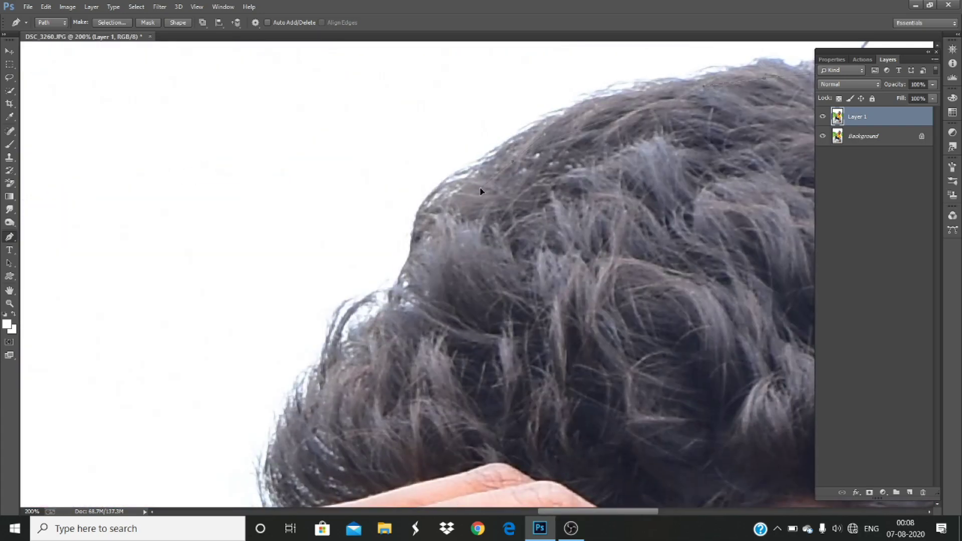
- Continue the path down the back of the hair and onto the raised hand
left_click(389, 327)
left_click_drag(393, 334, 371, 165)
key("ctrl+plus")
left_click(192, 372)
left_click_drag(292, 387, 555, 252)
left_click_drag(423, 267, 416, 285)
- Trace the path along the wrist and raised forearm down to the shirt shoulder
left_click_drag(377, 396, 364, 427)
left_click_drag(434, 385, 474, 185)
left_click_drag(328, 399, 321, 415)
left_click_drag(371, 396, 458, 175)
left_click_drag(323, 333, 521, 202)
left_click_drag(394, 315, 375, 334)
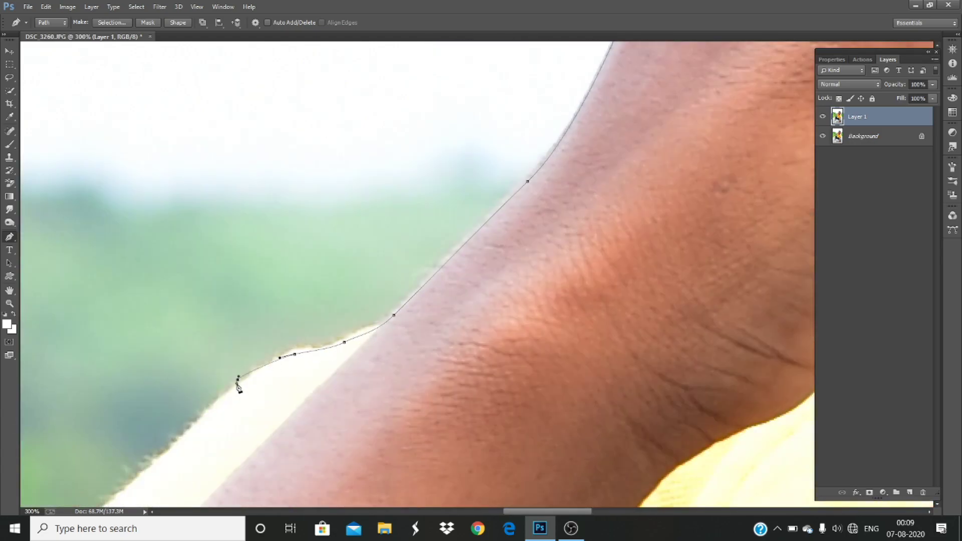
- Outline the shirt's shoulder edge behind the raised arm back to the arm's skin
left_click_drag(238, 380, 208, 405)
key("ctrl+minus")
key("ctrl+plus")
left_click_drag(321, 496, 591, 230)
left_click_drag(333, 275, 297, 318)
left_click_drag(213, 476, 163, 426)
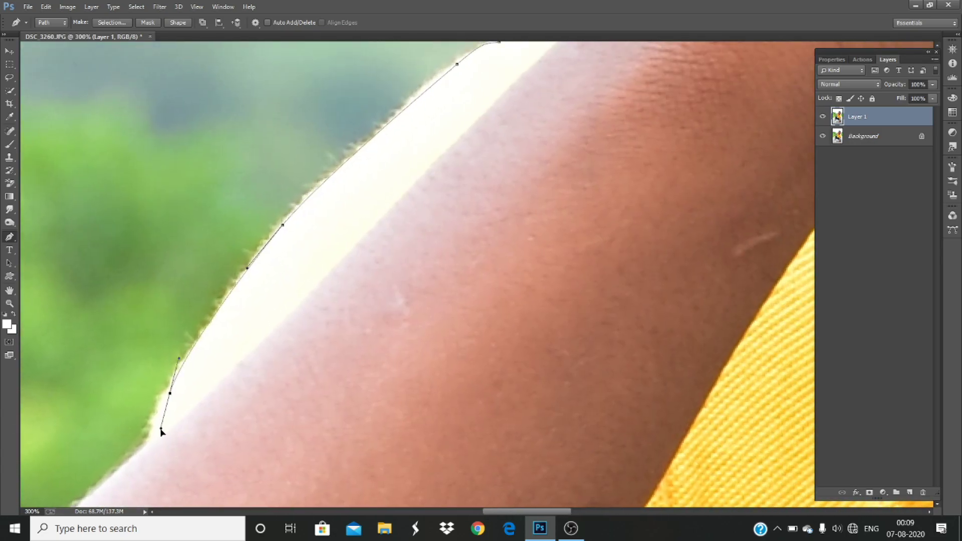
left_click(161, 424)
- Continue the path down the outer edge of the raised arm towards the elbow
scroll(162, 425, "down", 3)
left_click_drag(329, 295, 318, 308)
left_click_drag(340, 312, 456, 210)
left_click_drag(179, 415, 136, 458)
left_click_drag(136, 458, 254, 227)
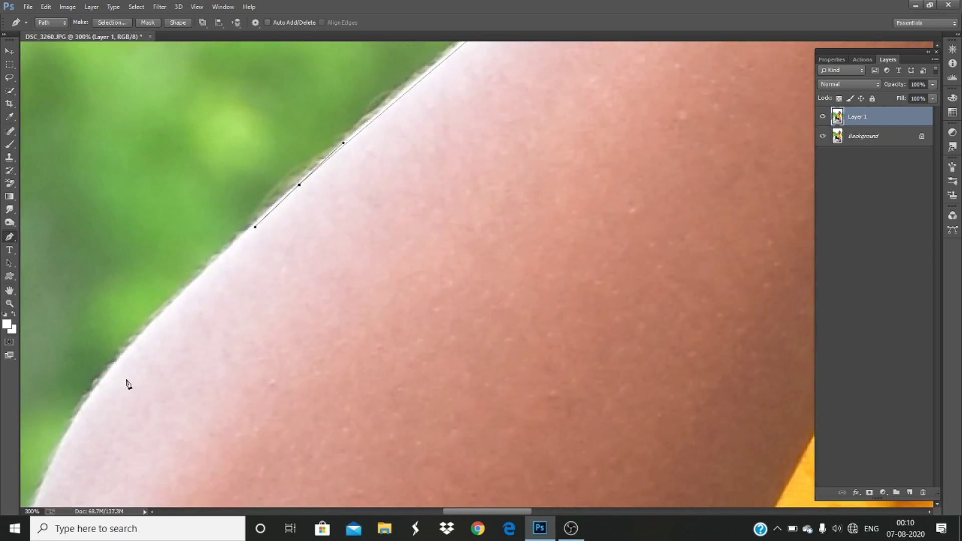
left_click_drag(95, 390, 76, 419)
left_click_drag(76, 419, 242, 161)
- Trace the path around the elbow to where it rests on the knee
left_click_drag(180, 322, 171, 370)
left_click_drag(170, 370, 229, 152)
left_click_drag(151, 364, 137, 210)
left_click_drag(152, 270, 172, 301)
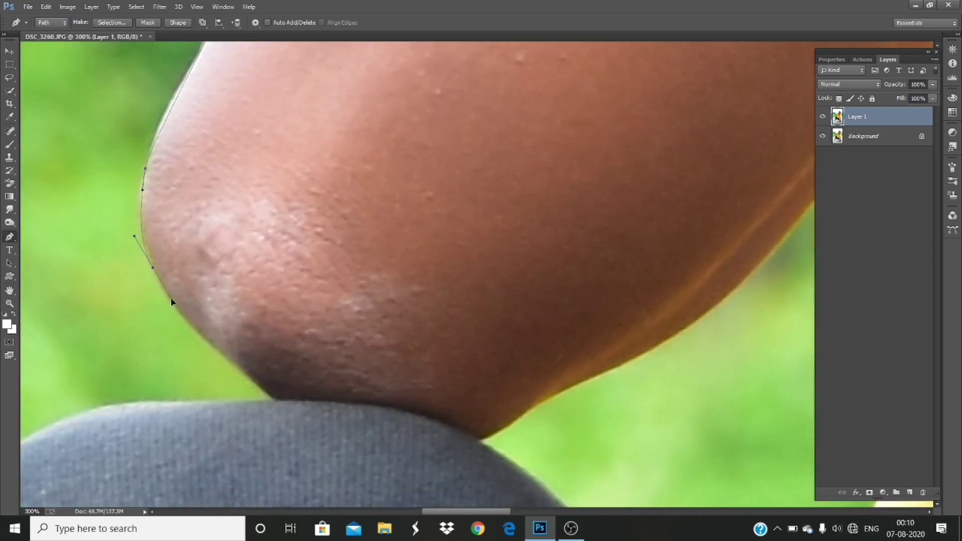
left_click_drag(237, 366, 254, 382)
left_click(254, 297)
- Outline the top of the raised knee with the path
left_click_drag(154, 299, 126, 303)
left_click_drag(179, 312, 627, 271)
left_click_drag(471, 291, 422, 327)
left_click_drag(366, 404, 349, 423)
scroll(427, 310, "down", 3)
scroll(428, 309, "left", 3)
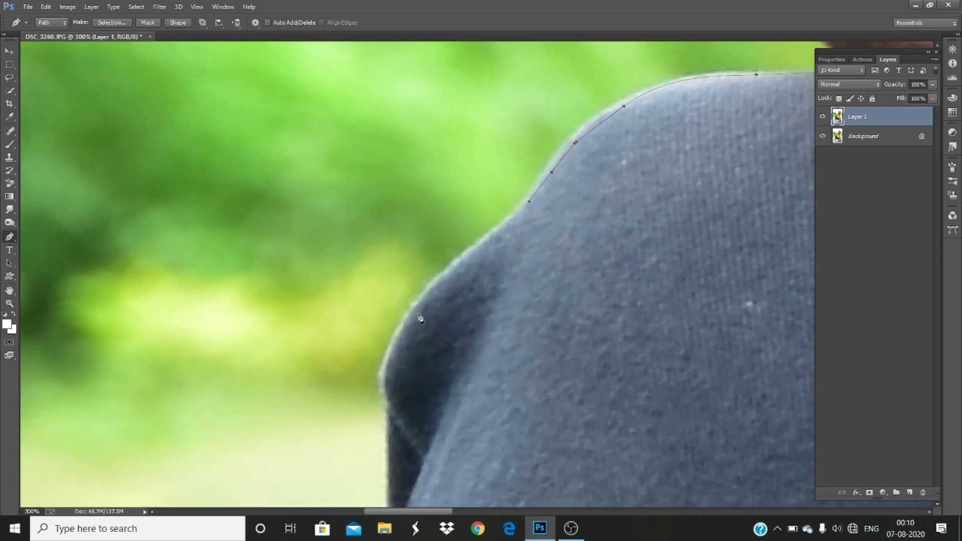
- Continue the path around the front of the knee and down the upper trouser leg
scroll(387, 399, "down", 3)
key("ctrl+minus")
left_click_drag(275, 431, 313, 328)
left_click_drag(372, 385, 358, 297)
left_click_drag(351, 428, 373, 146)
left_click_drag(359, 321, 355, 379)
key("ctrl+minus")
key("ctrl+minus")
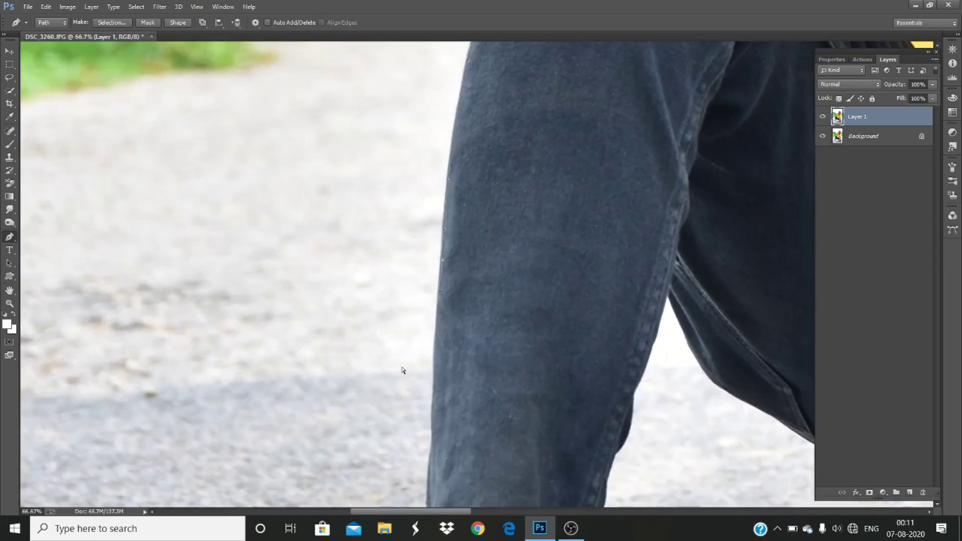
- Extend the path down the shin to the road's tone line and along it past the photo's left edge
key("ctrl+plus")
key("ctrl+plus")
left_click(394, 492)
left_click_drag(424, 446, 689, 203)
left_click(656, 289)
left_click_drag(538, 278, 424, 283)
left_click_drag(188, 321, 88, 322)
scroll(65, 341, "left", 5)
left_click(38, 355)
- Close the path around the outside of the photo and convert it to a selection of the background
key("ctrl+minus")
key("ctrl+minus")
key("ctrl+minus")
key("ctrl+minus")
key("ctrl+minus")
key("ctrl+minus")
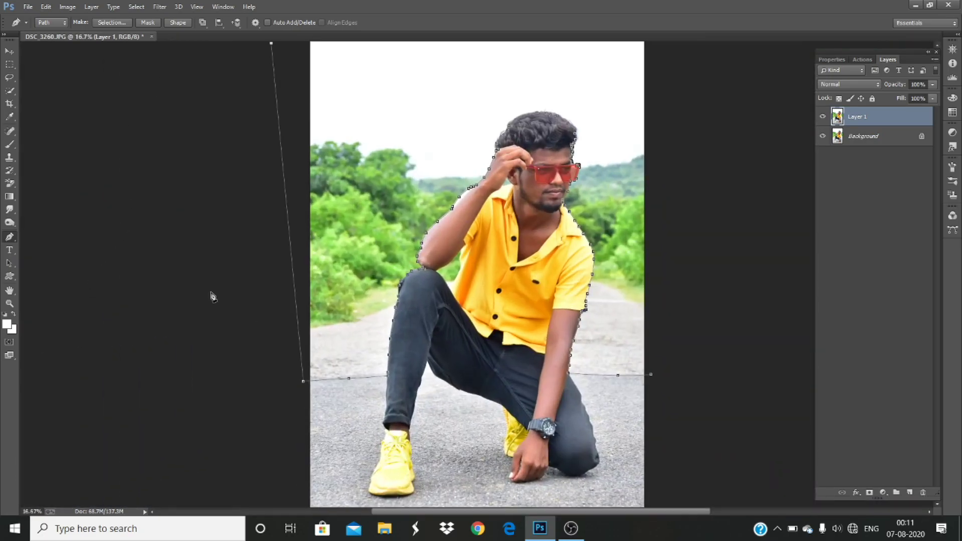
scroll(213, 298, "down", 1)
left_click(631, 349)
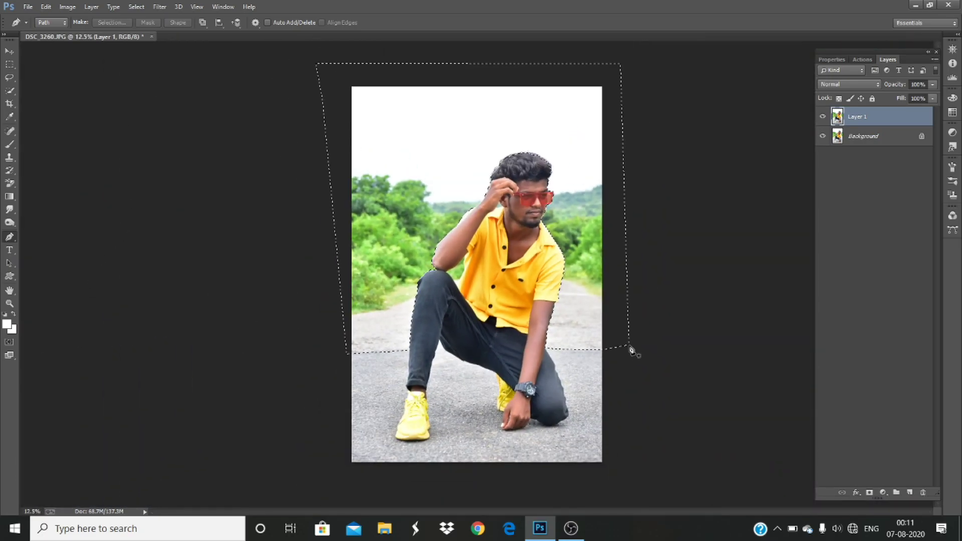
- Start a second path in the gap under the raised arm, tracing the thigh from the elbow to the shirt
scroll(436, 273, "up", 8)
left_click(345, 310)
left_click_drag(469, 427, 414, 315)
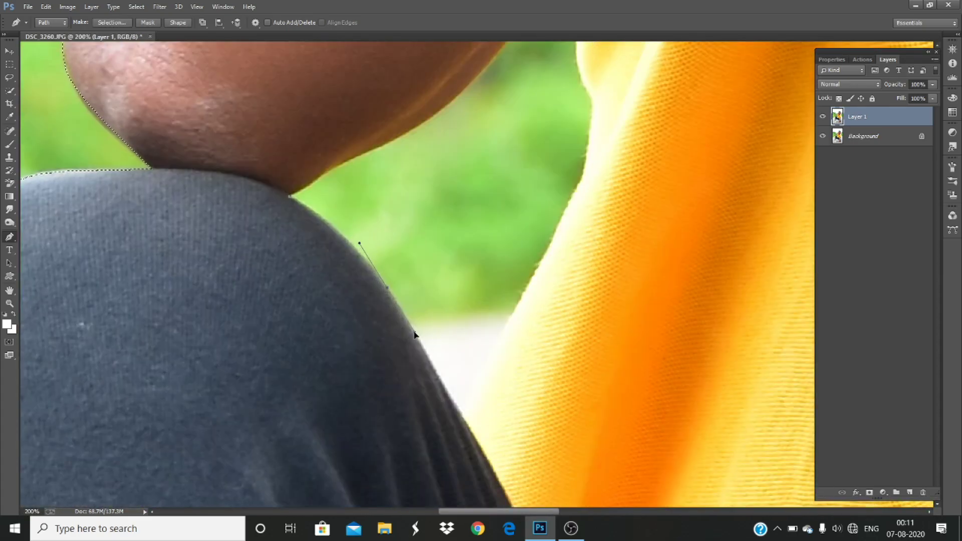
left_click(465, 422)
left_click_drag(465, 424, 437, 326)
- Trace the gap's path up the shirt edge to the underside of the raised arm
left_click_drag(530, 140, 523, 335)
left_click_drag(537, 283, 523, 214)
left_click_drag(523, 215, 546, 362)
left_click_drag(548, 327, 554, 306)
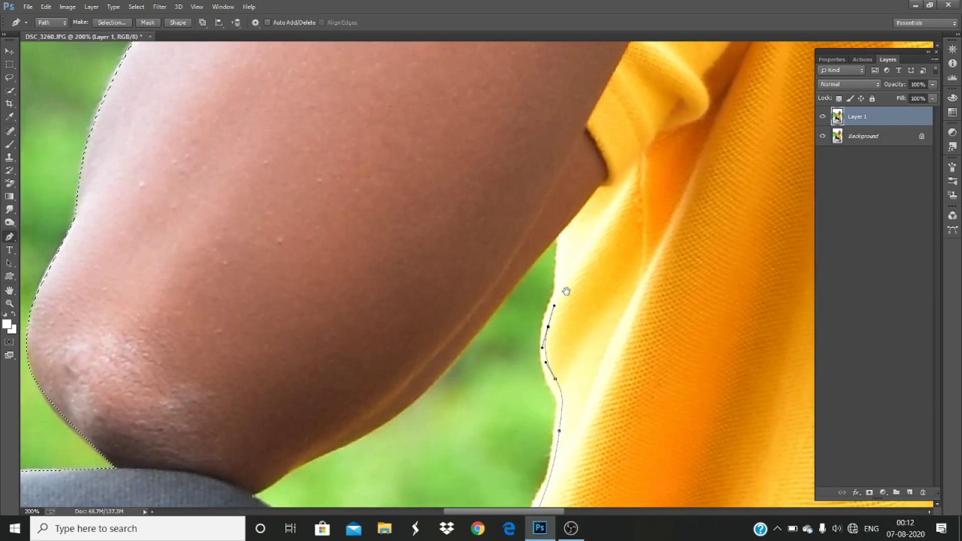
scroll(505, 430, "up", 2)
left_click_drag(589, 426, 602, 215)
- Close the path along the underside of the raised arm and add the gap to the selection
left_click_drag(419, 325, 588, 284)
left_click_drag(516, 329, 495, 337)
key("ctrl+Return")
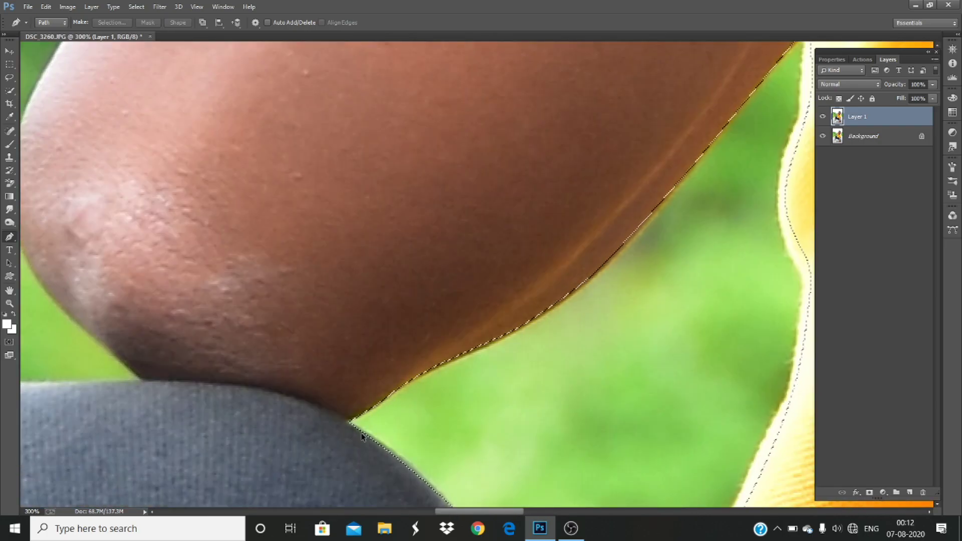
- Start a path in the small gap between wrist and ear, tracing the shirt's shoulder edge to the earlobe
left_click_drag(652, 200, 385, 314)
left_click_drag(702, 186, 301, 371)
left_click_drag(626, 241, 443, 367)
key("ctrl+minus")
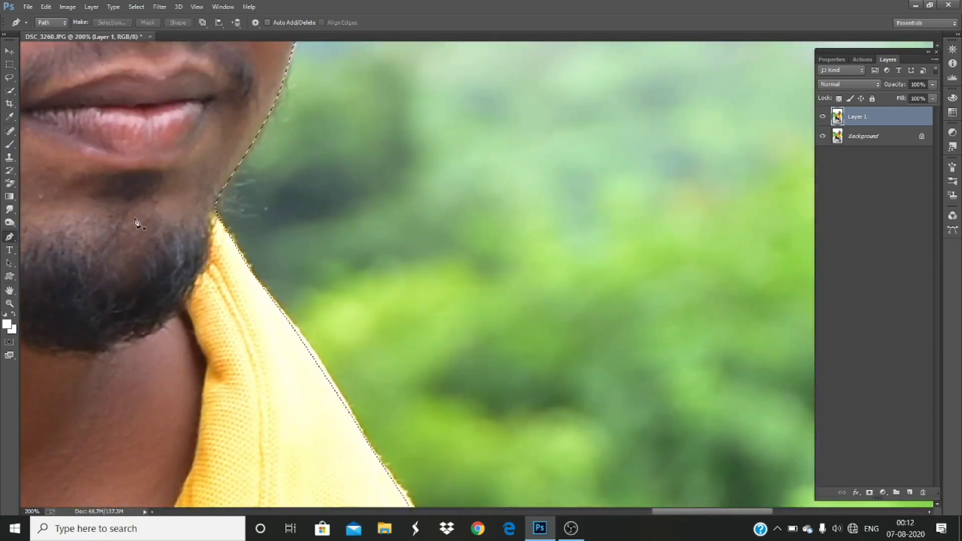
left_click_drag(137, 221, 279, 387)
key("ctrl+plus")
left_click_drag(337, 164, 357, 316)
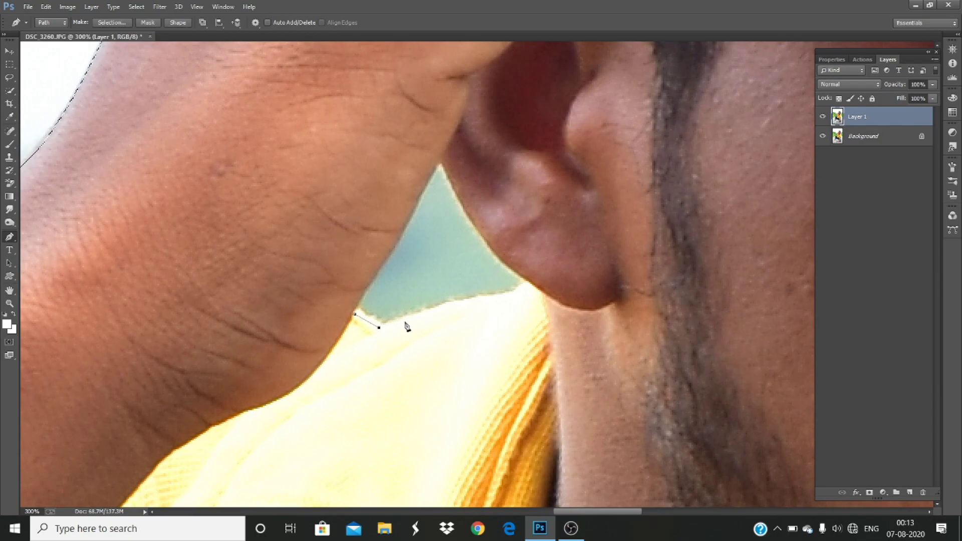
left_click(532, 285)
left_click_drag(527, 338, 490, 414)
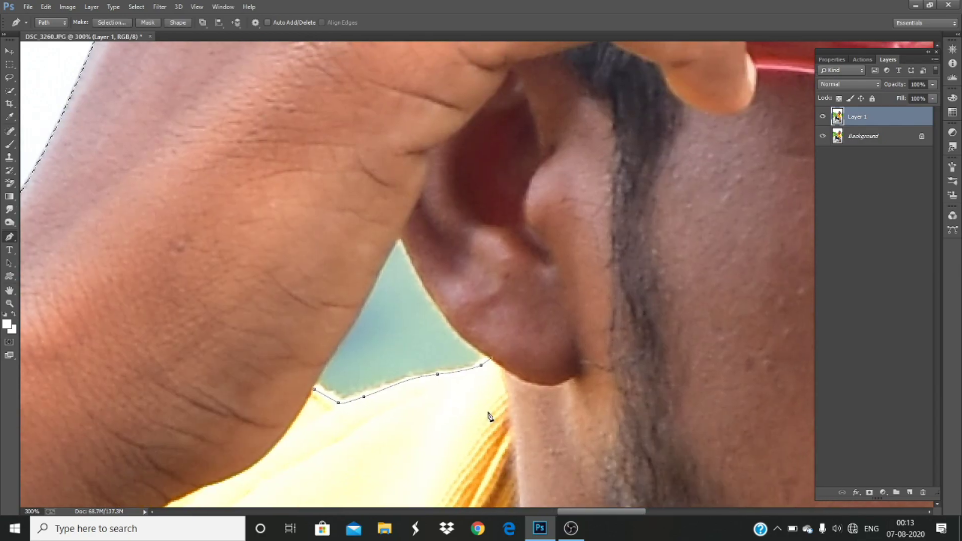
- Trace the ear and wrist edges to close the small gap's path and add it to the selection
key("ctrl+plus")
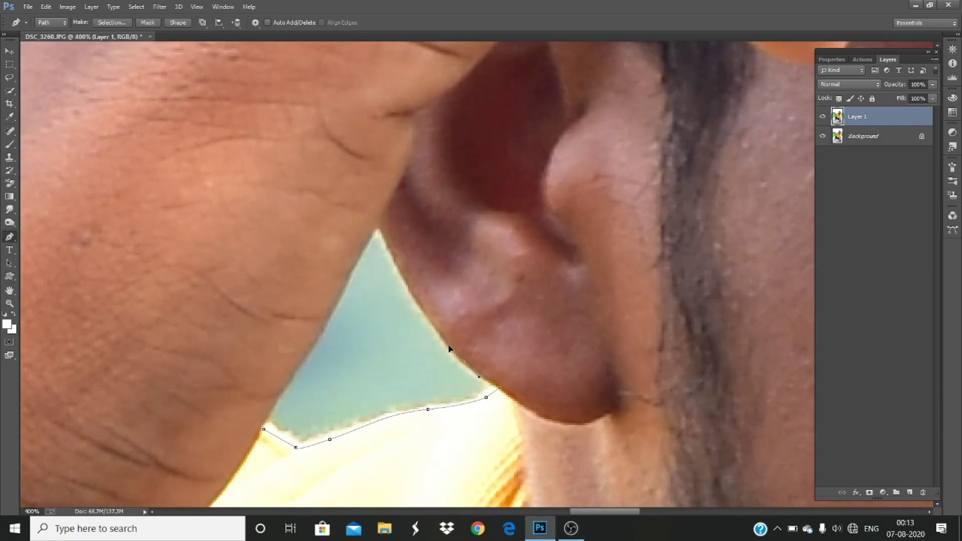
scroll(449, 349, "up", 2)
scroll(487, 382, "left", 1)
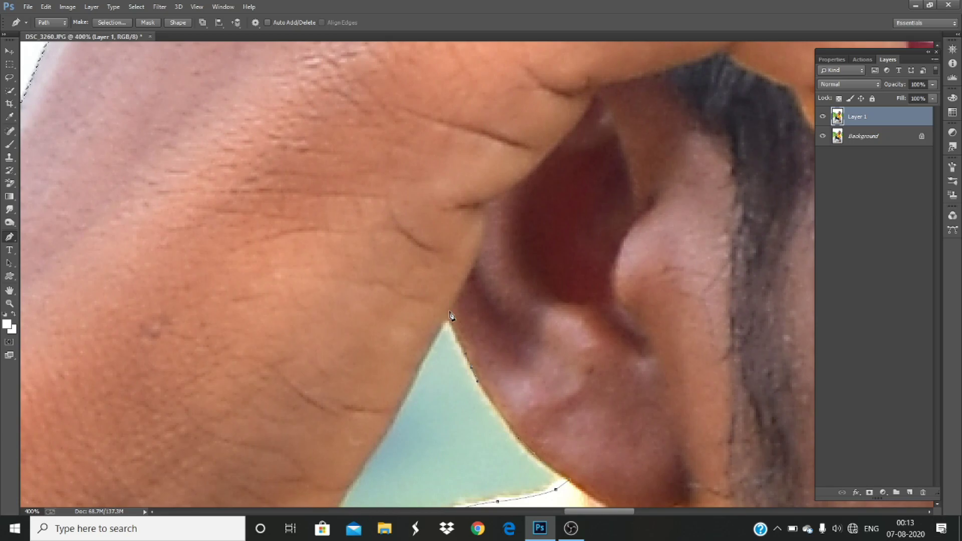
scroll(418, 428, "down", 4)
scroll(431, 305, "left", 1)
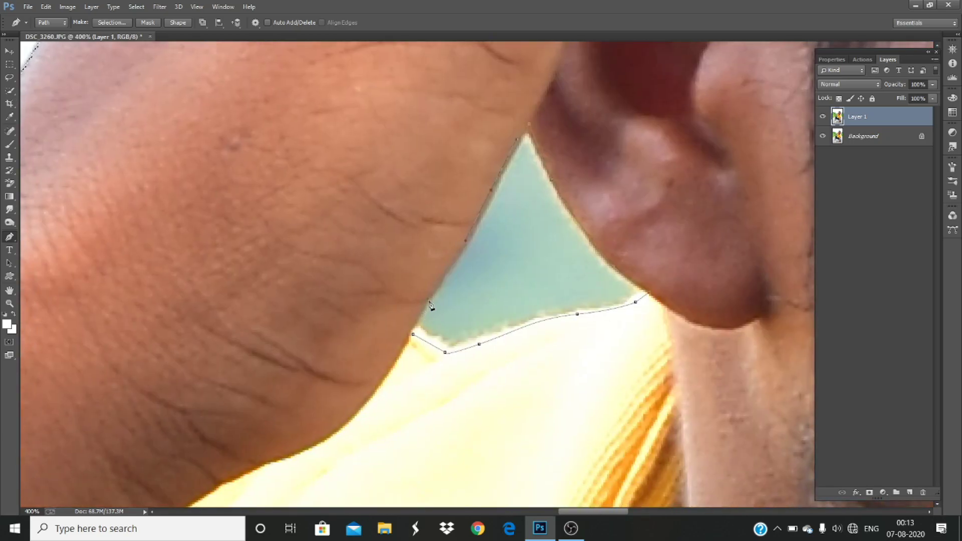
key("ctrl+Return")
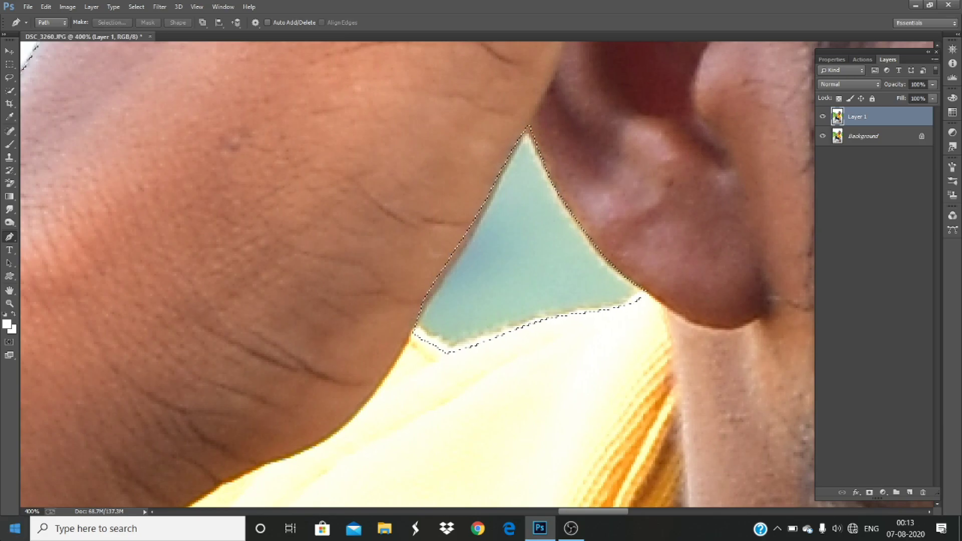
- Hide the Background layer, delete the selected background from Layer 1, and deselect
scroll(277, 436, "down", 9)
left_click(822, 136)
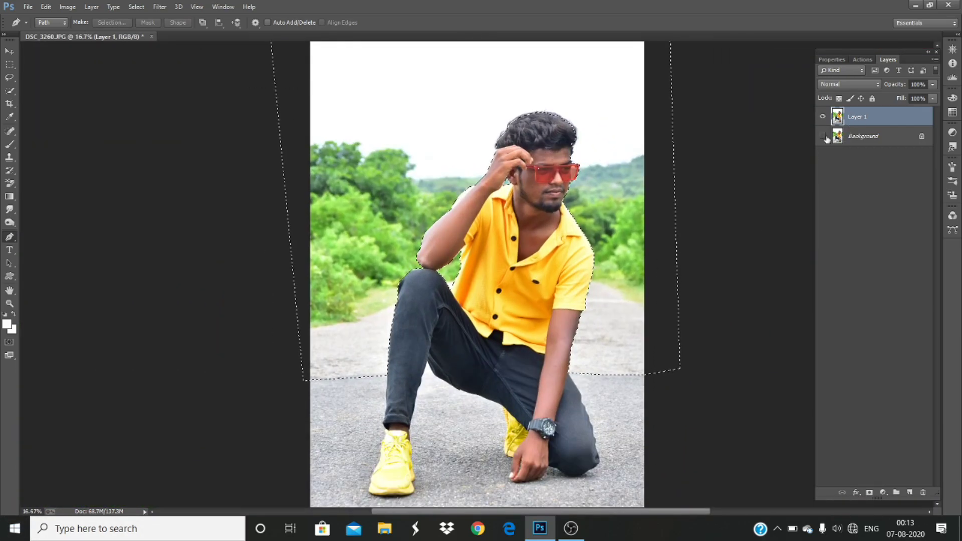
key("Delete")
key("ctrl+d")
- Start healing the skin spots on the chest and cheek of Layer 1 with the content-aware Spot Healing Brush at size 25
scroll(493, 373, "up", 4)
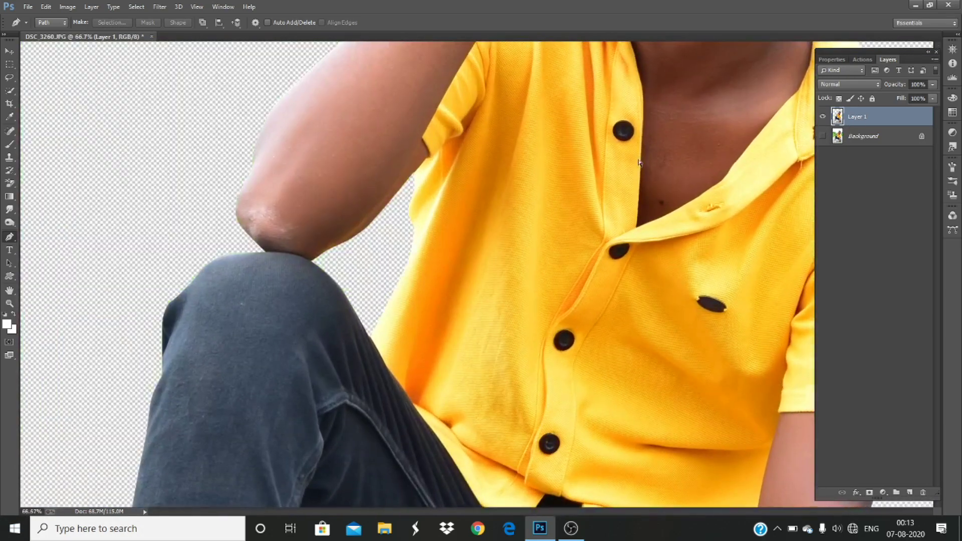
key("j")
scroll(285, 312, "up", 2)
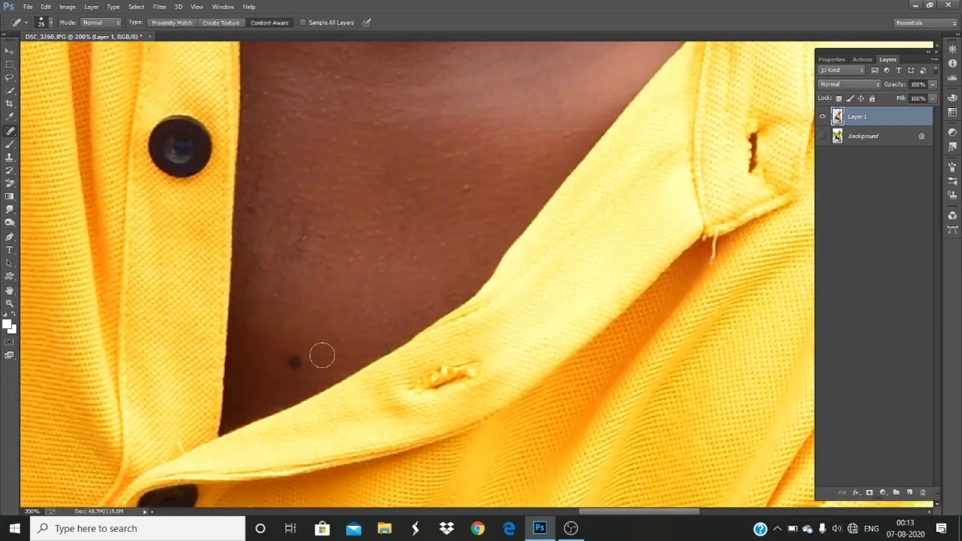
left_click_drag(413, 266, 369, 455)
left_click(387, 254)
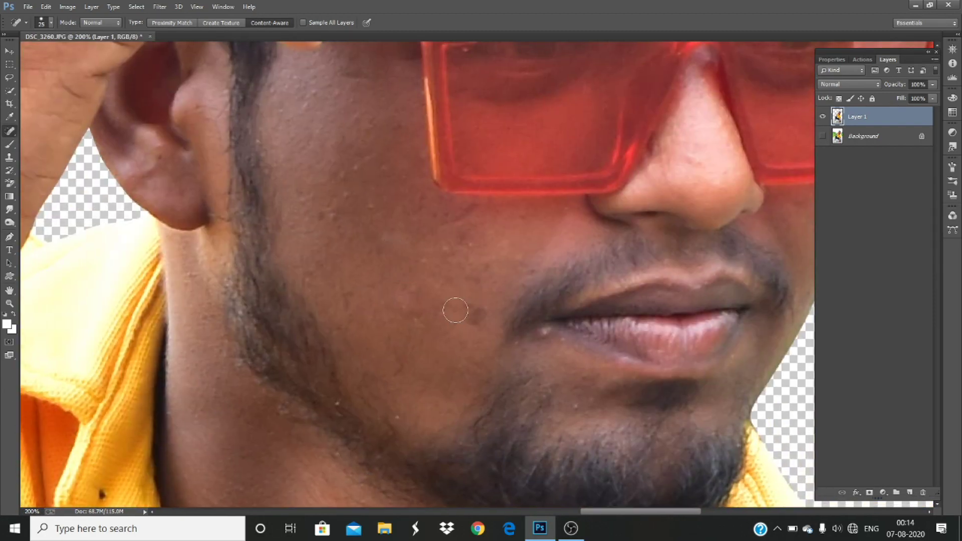
left_click(387, 239)
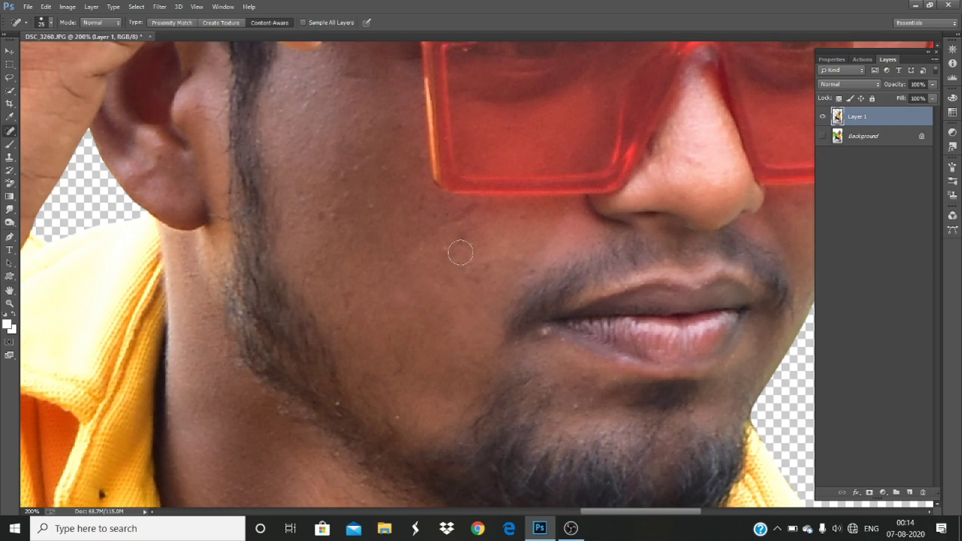
- Heal the blemishes along the sideburn and on the cheek beneath the sunglasses
mouse_move(431, 297)
left_mouse_down()
mouse_move(425, 380)
mouse_move(362, 309)
left_mouse_up()
left_click(287, 183)
left_click(280, 207)
left_click(247, 233)
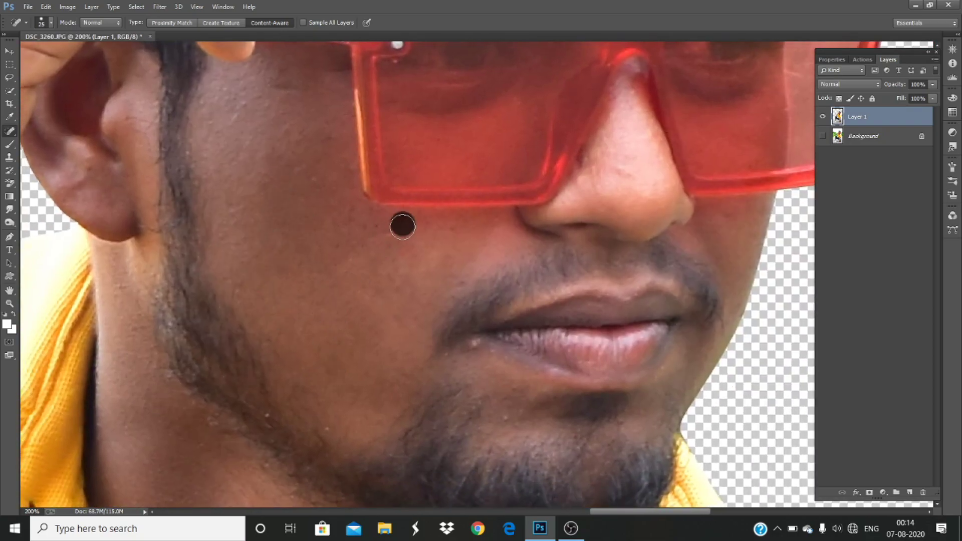
scroll(342, 249, "up", 2)
left_click_drag(329, 306, 339, 327)
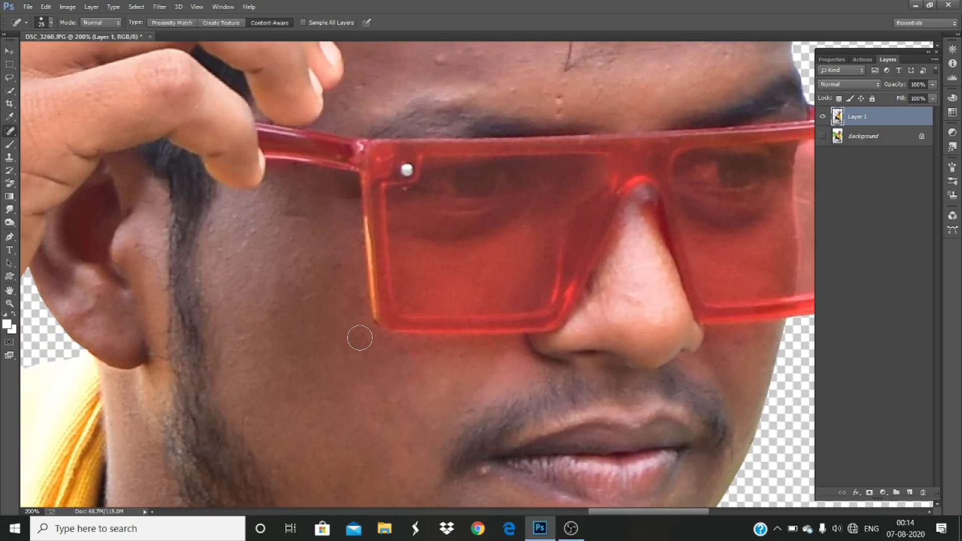
- Heal the marks at the temple and the small bumps on the forehead above the sunglasses
scroll(360, 338, "up", 1)
scroll(337, 303, "left", 1)
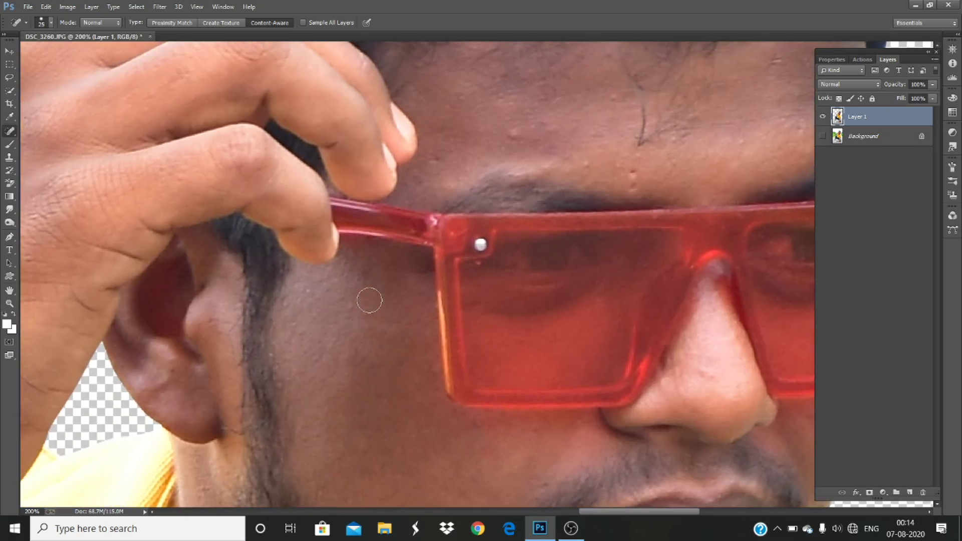
scroll(459, 293, "up", 2)
scroll(459, 293, "right", 1)
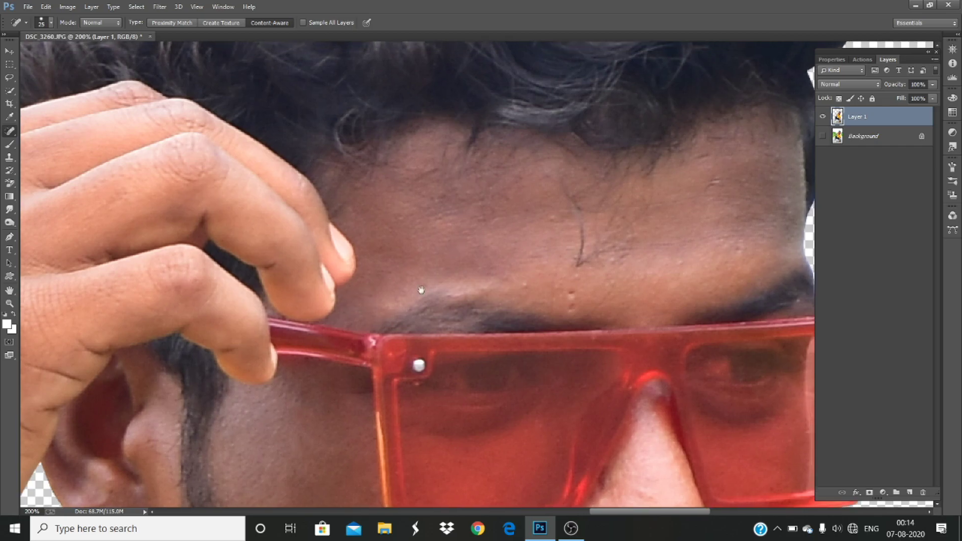
scroll(419, 290, "right", 1)
scroll(532, 264, "up", 1)
scroll(532, 264, "right", 1)
left_click_drag(532, 264, 526, 273)
left_click_drag(511, 266, 517, 288)
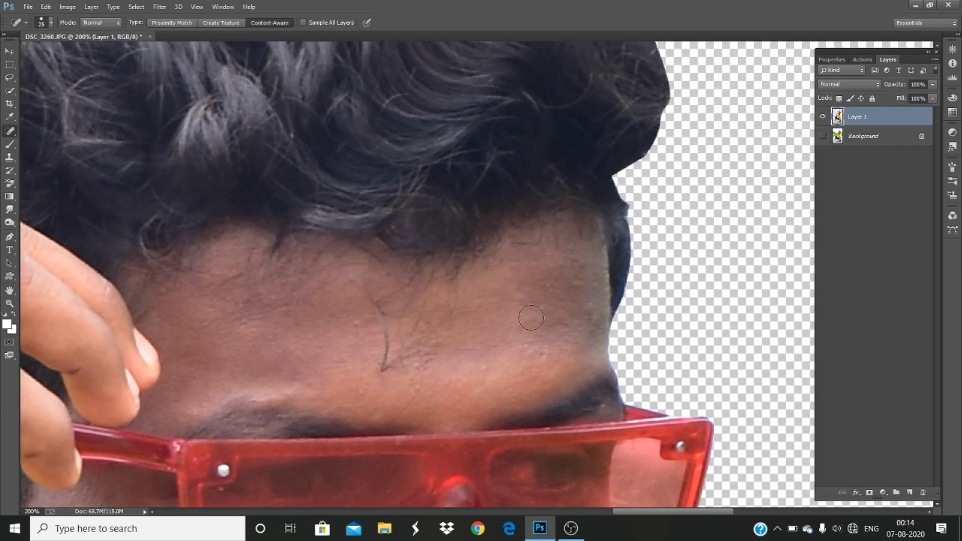
- Heal the remaining spots at the mouth corner, on the chin and on the neck
scroll(550, 368, "down", 6)
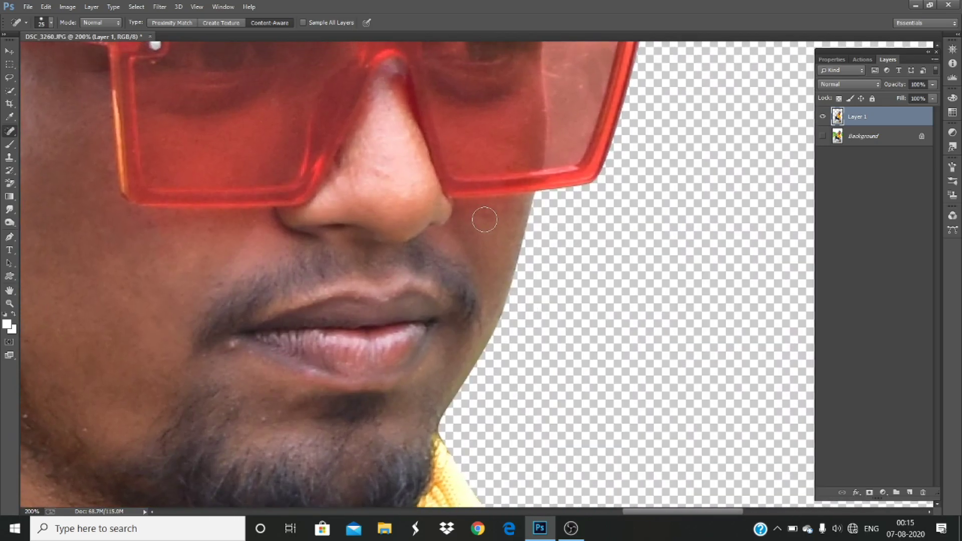
scroll(490, 251, "down", 2)
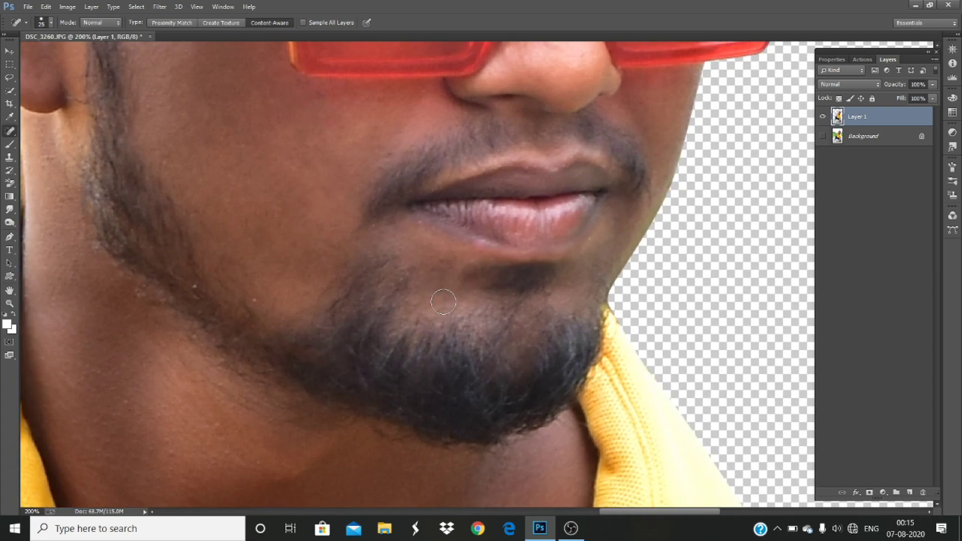
scroll(226, 281, "up", 1)
scroll(226, 280, "left", 1)
scroll(282, 251, "down", 4)
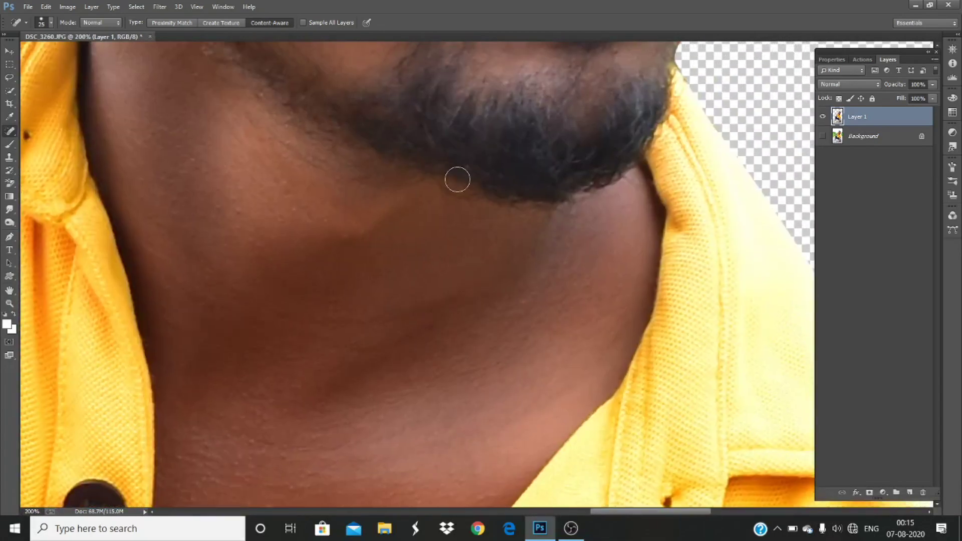
- Compare the retouched Layer 1 with the original Background layer by toggling their visibility, leaving Background hidden
key("ctrl+minus")
scroll(446, 396, "up", 2)
left_click(823, 118)
left_click(823, 136)
left_click(825, 117)
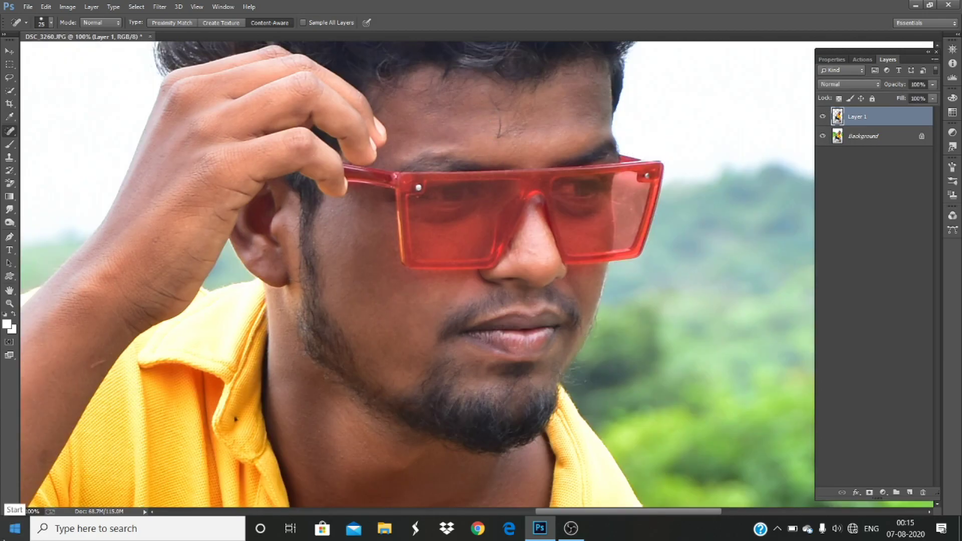
key("ctrl+minus")
key("ctrl+minus")
key("ctrl+minus")
key("ctrl+minus")
key("ctrl+minus")
key("ctrl+minus")
left_click(824, 136)
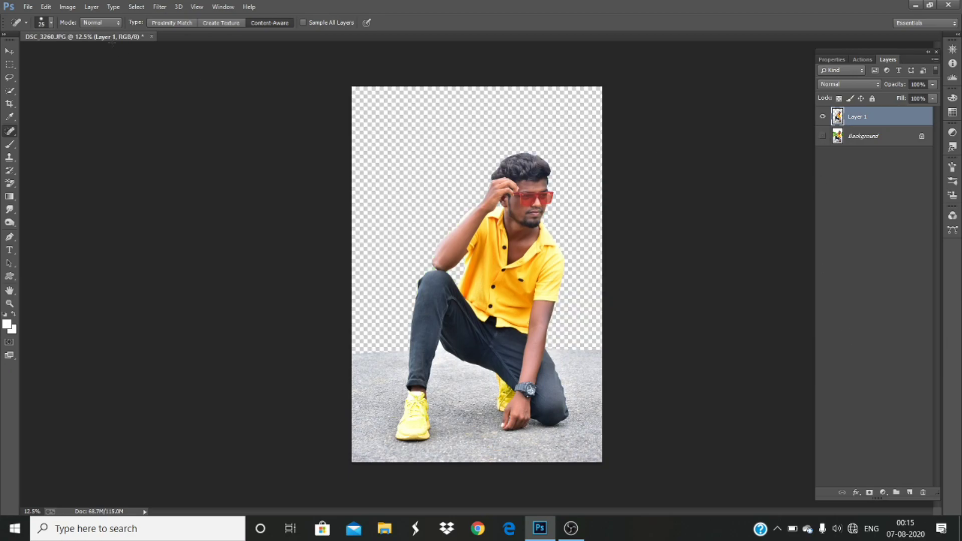
- Detach the photo's document window and browse to the Hd photos folder for a new backdrop image
left_click_drag(112, 37, 112, 24)
double_click(443, 240)
left_click(63, 31)
double_click(371, 115)
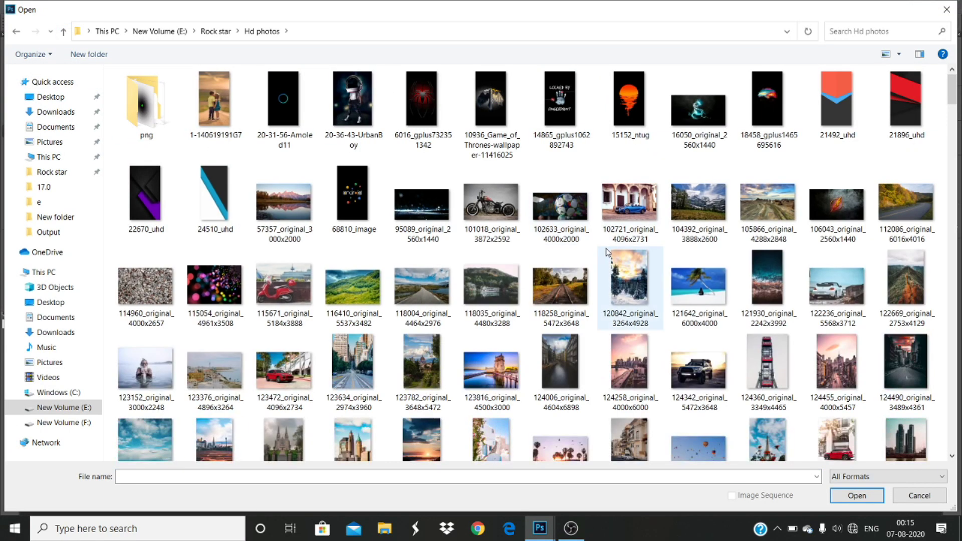
- Open the 4000 x 6000 photo of a street between tall buildings from the Hd photos folder
scroll(604, 273, "down", 3)
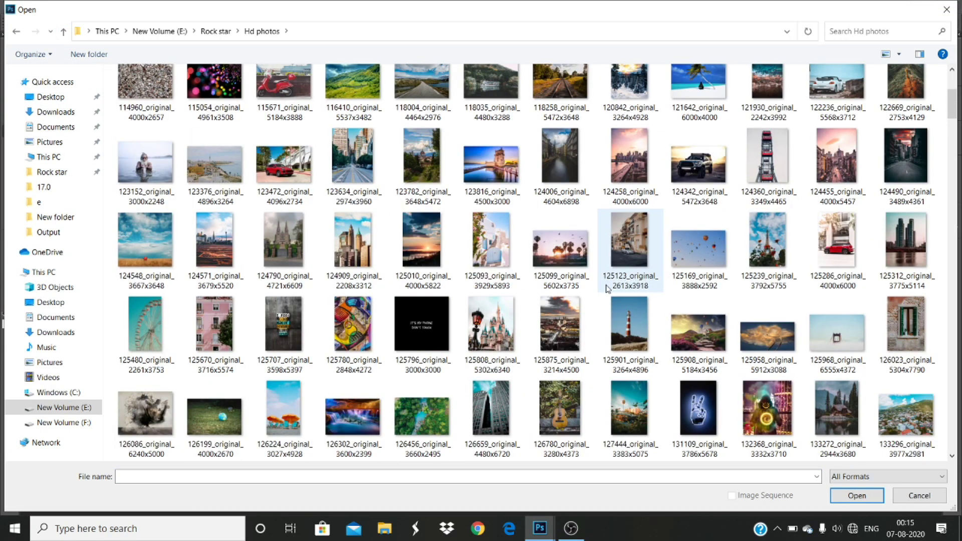
scroll(606, 281, "down", 3)
scroll(610, 288, "down", 3)
scroll(610, 288, "down", 3)
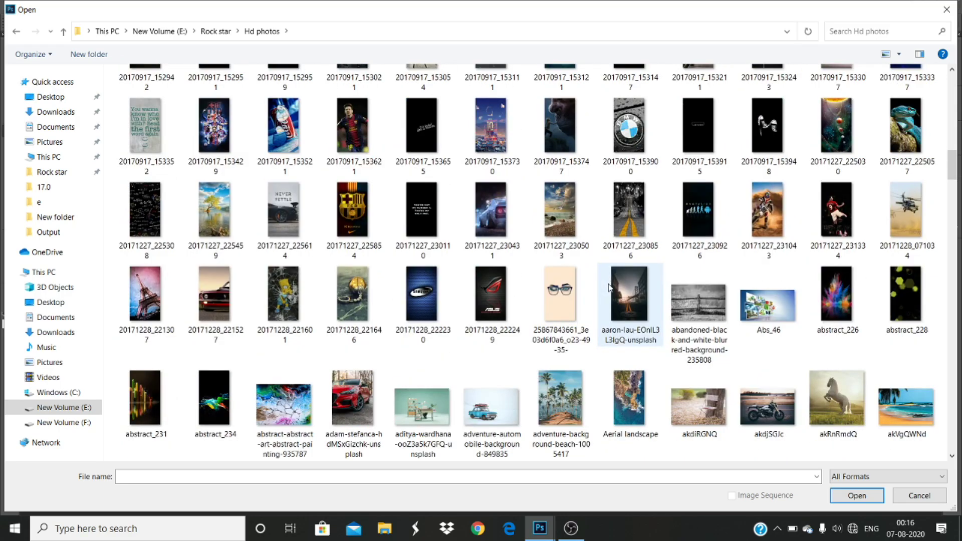
scroll(609, 287, "down", 3)
scroll(609, 290, "down", 3)
scroll(608, 291, "up", 3)
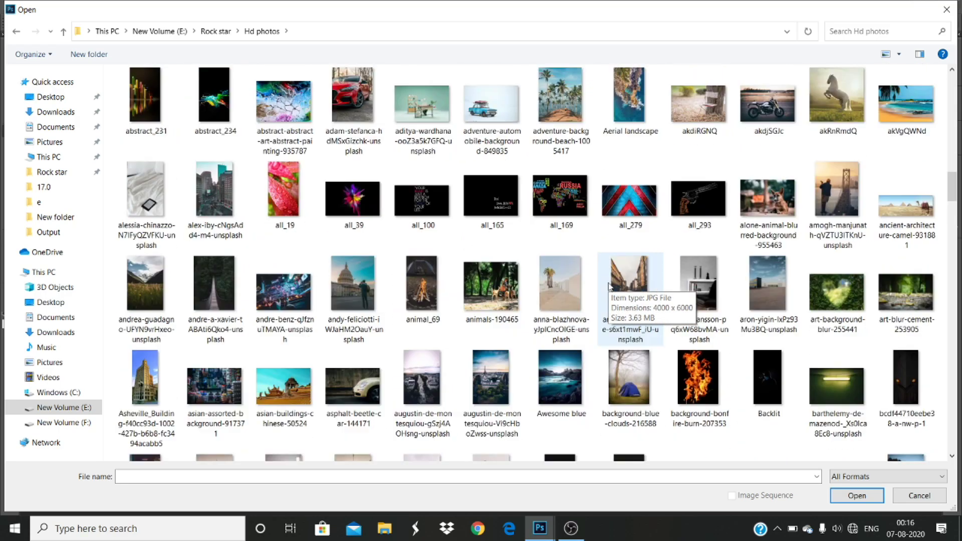
left_click(630, 293)
left_click(858, 496)
- Copy the street photo into the portrait document, close its source, and position it behind the man, directly below Layer 1
left_click_drag(150, 49, 410, 50)
key("v")
left_click_drag(429, 276, 195, 194)
left_click(532, 48)
double_click(217, 24)
left_click_drag(482, 338, 450, 391)
left_click_drag(882, 136, 885, 113)
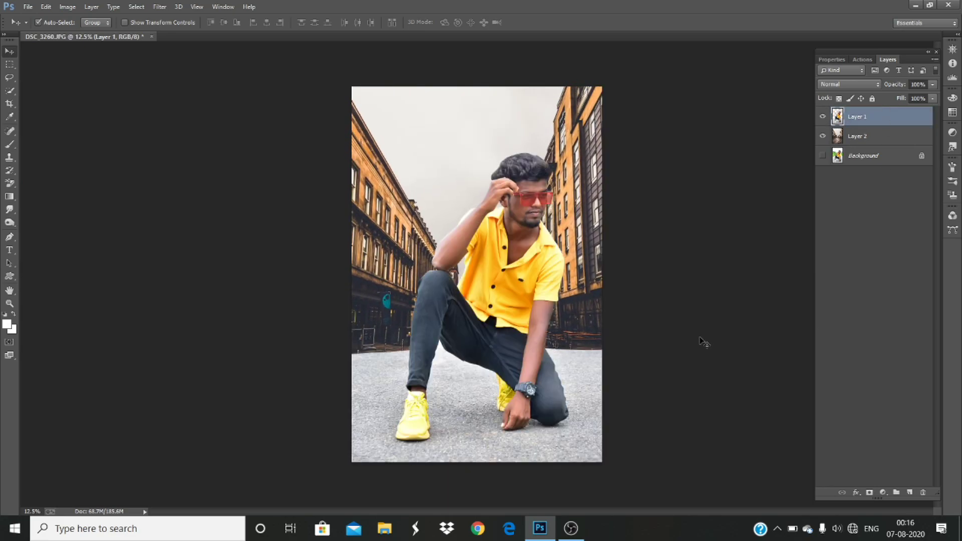
- Float the portrait window again and open the photo of shipping containers in an asphalt yard from the Hd photos folder
scroll(617, 279, "up", 2)
scroll(617, 279, "down", 3)
scroll(616, 278, "up", 1)
key("ctrl+minus")
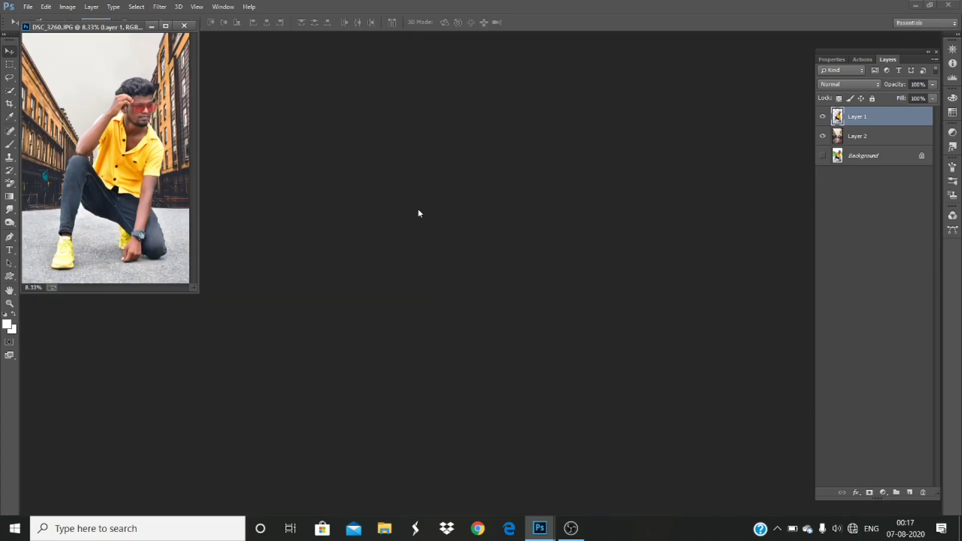
key("ctrl+o")
scroll(863, 424, "down", 15)
double_click(767, 293)
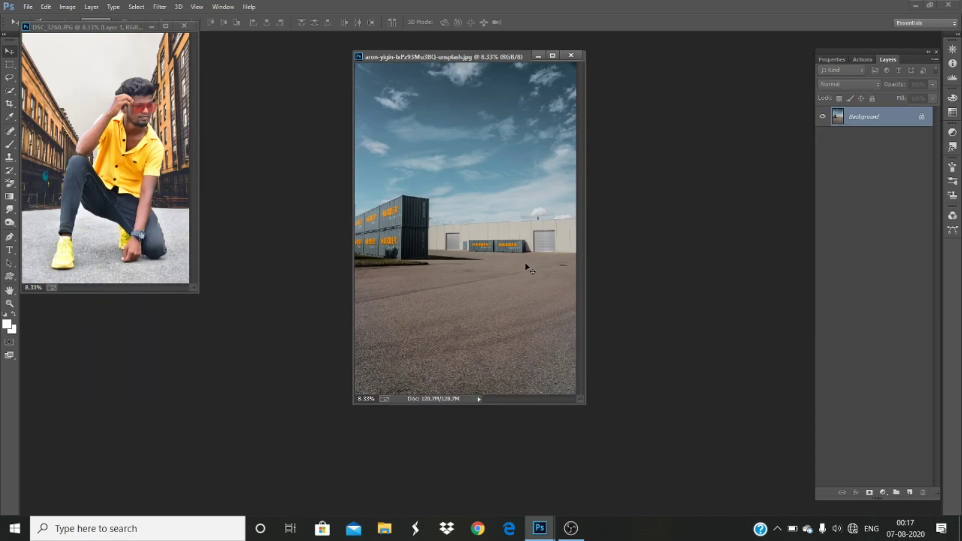
- Copy the container-yard photo into the portrait document, close its source, dock the window, and move the new layer below Layer 1
left_click_drag(525, 264, 142, 195)
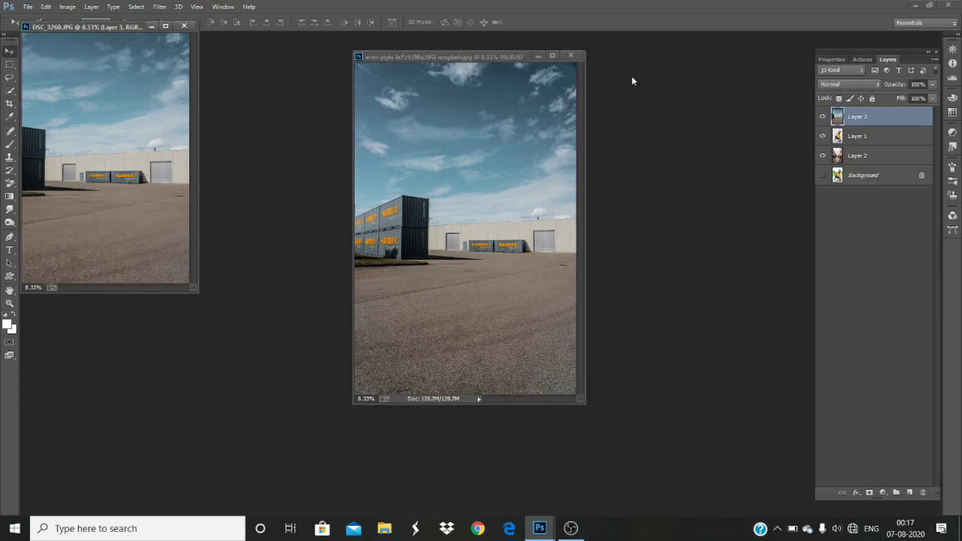
left_click(571, 56)
left_click_drag(131, 27, 201, 40)
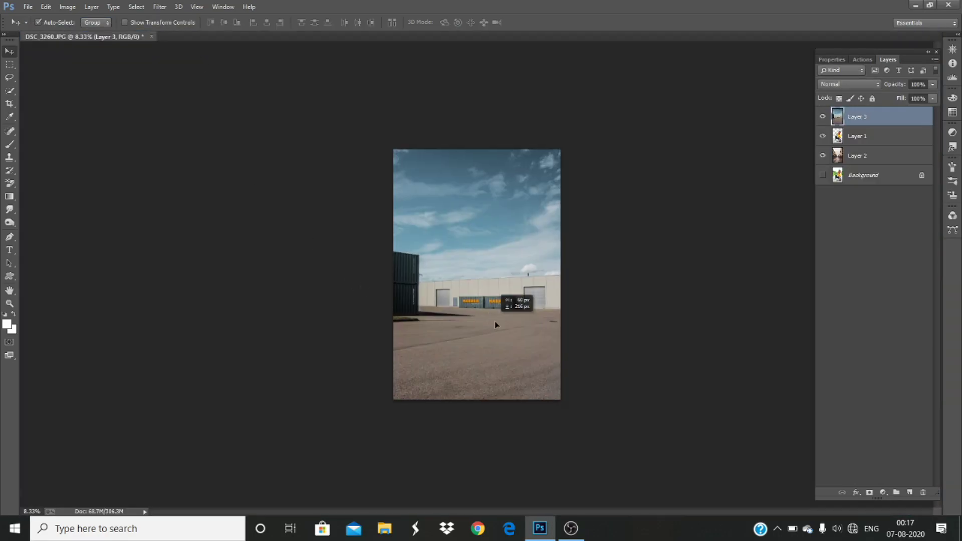
left_click_drag(911, 126, 925, 137)
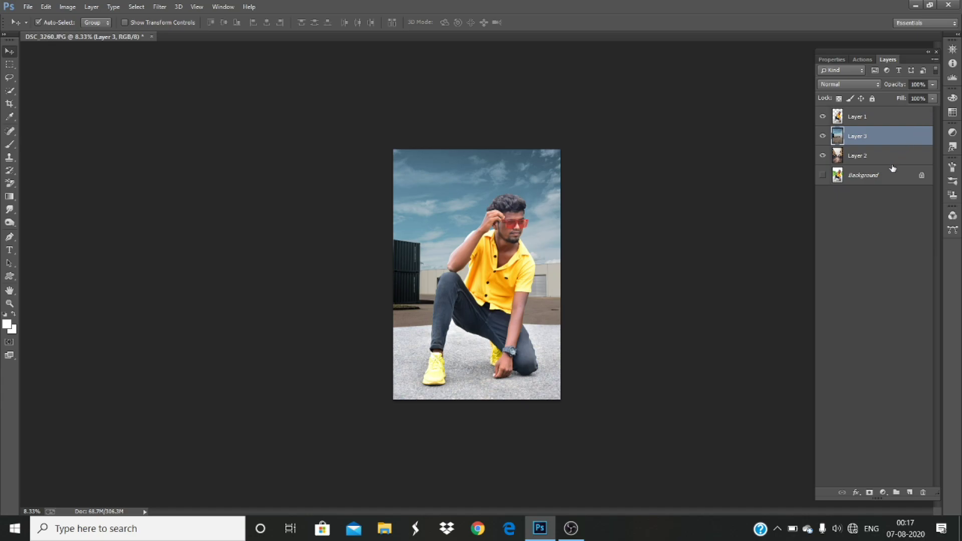
- Reposition the container-yard layer behind the man so more of the containers shows, toggling Layer 1 to check the placement
left_click_drag(539, 275, 542, 265)
left_click(824, 117)
left_click(824, 117)
left_click(824, 116)
left_click(825, 116)
left_click(825, 116)
left_click(825, 117)
left_click_drag(534, 184, 540, 176)
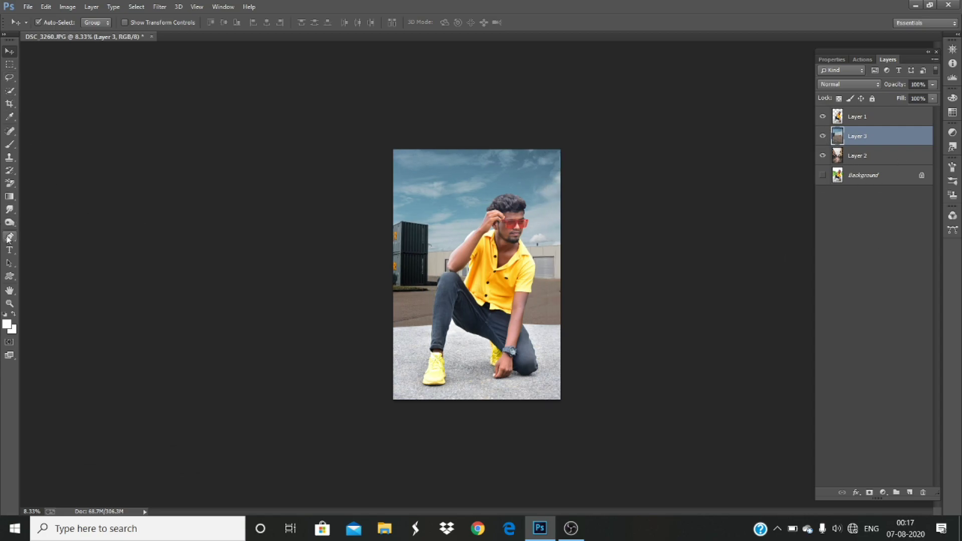
- Duplicate Layer 1 as a backup, hide the copy, and make the original Layer 1 active
left_click(880, 119)
key("ctrl+j")
left_click(838, 139, "ctrl")
key("ctrl+shift+i")
key("ctrl+d")
left_click(823, 118)
left_click(548, 226)
left_click(497, 261)
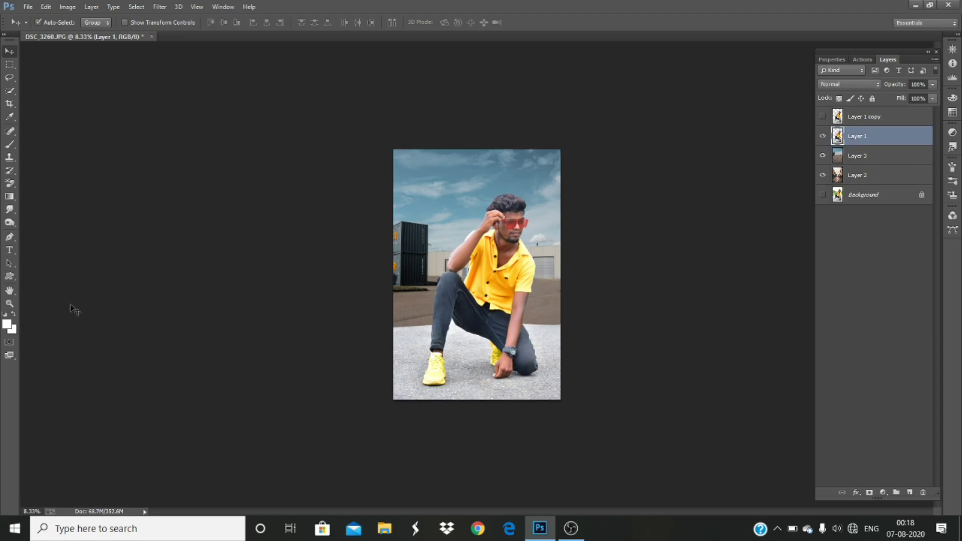
- Quick-select the grey road on the outer side of the front leg and shoe, and delete it from Layer 1
left_click(10, 236)
key("ctrl+plus")
key("ctrl+plus")
key("ctrl+plus")
key("ctrl+plus")
key("ctrl+plus")
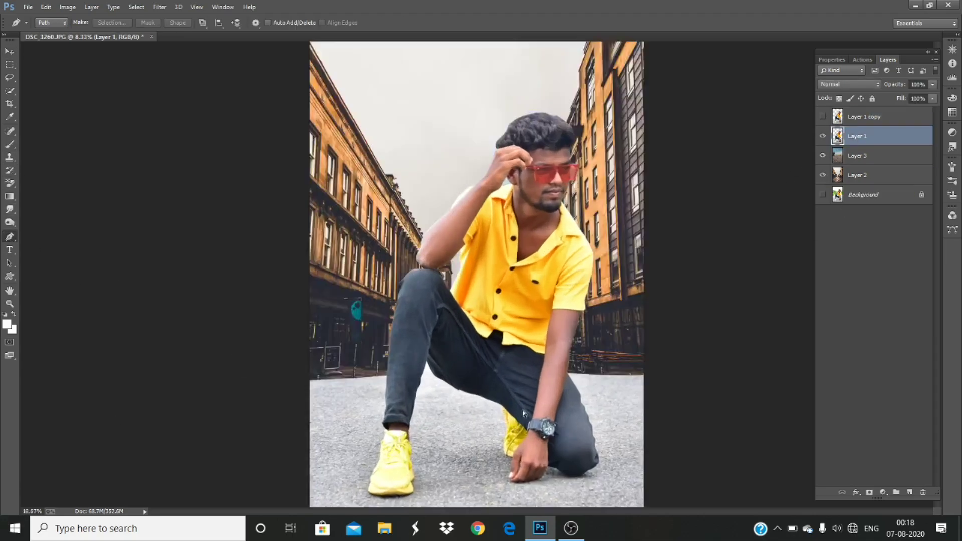
mouse_move(509, 386)
left_mouse_down()
mouse_move(379, 289)
mouse_move(397, 342)
left_mouse_up()
key("w")
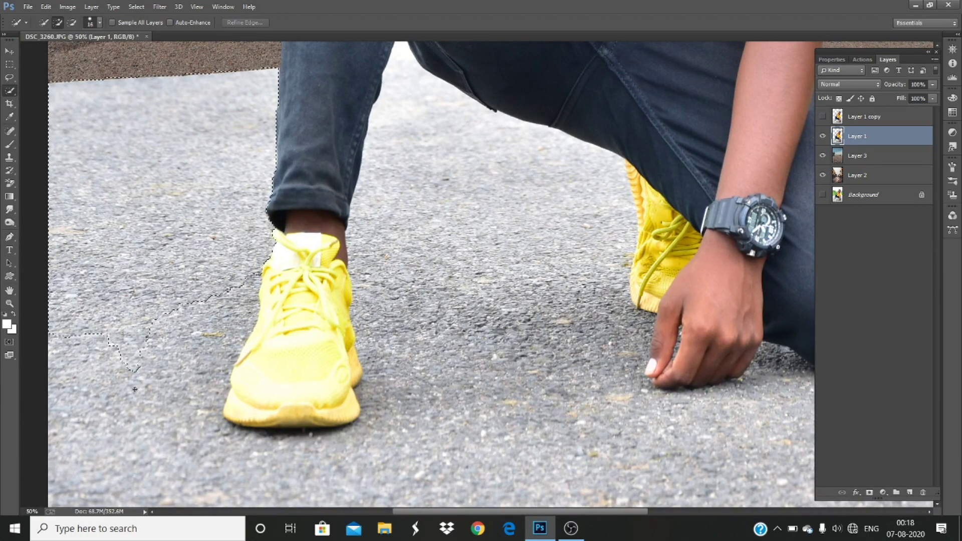
key("Delete")
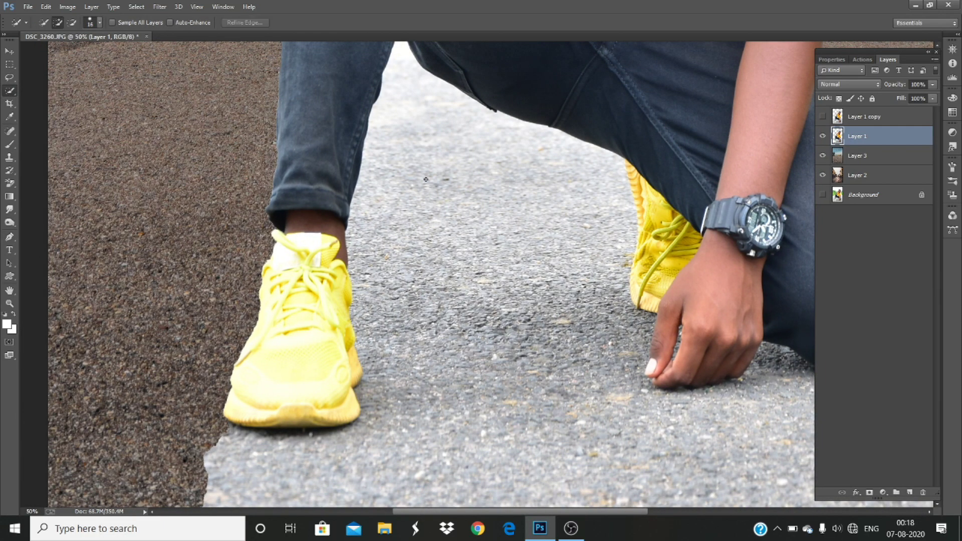
- Quick-select the grey road between the legs, exclude the rear yellow shoe, delete the road from Layer 1, and deselect
left_click_drag(481, 271, 407, 308)
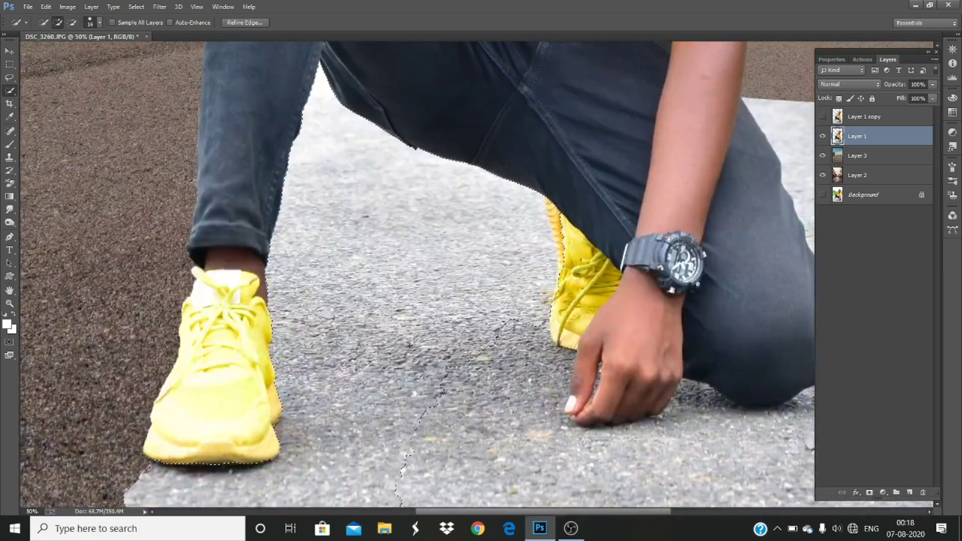
key("ctrl+plus")
left_click_drag(580, 183, 582, 207)
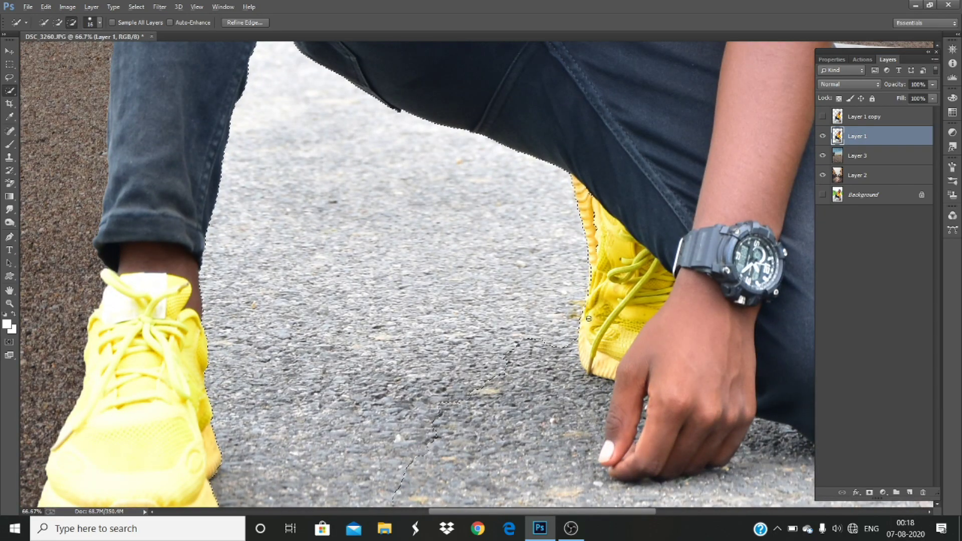
key("Delete")
key("ctrl+d")
- Quick-select the remaining grey road around the rear shoe, the lowered hand and the kneeling leg
mouse_move(614, 394)
left_mouse_down()
mouse_move(543, 284)
mouse_move(574, 307)
mouse_move(352, 145)
mouse_move(518, 189)
left_mouse_up()
left_click_drag(556, 230, 612, 214)
left_click_drag(800, 116, 674, 315)
left_click_drag(607, 252, 621, 440)
scroll(620, 440, "down", 3)
scroll(339, 242, "up", 3)
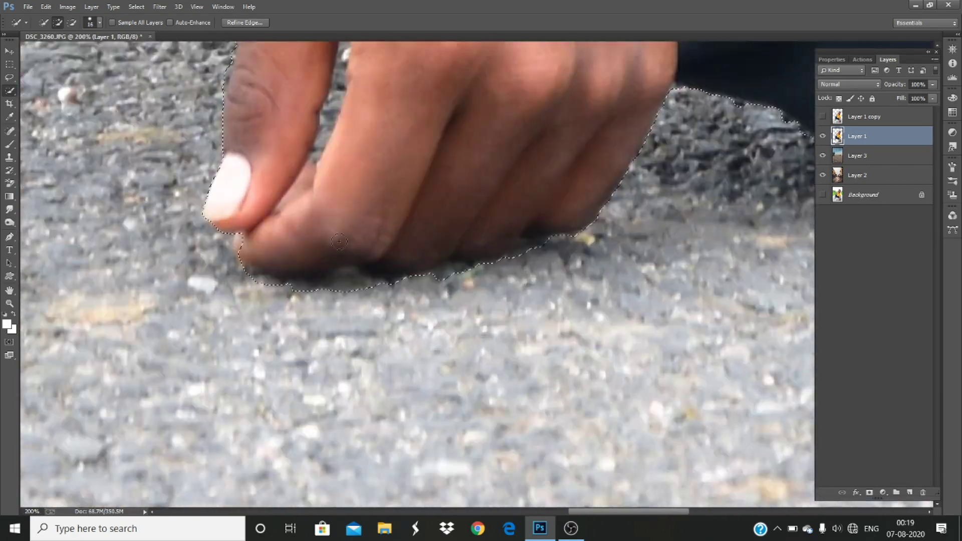
- Refine the road selection around the fingers and the gap beside the thumb, and delete the selected road from Layer 1
left_click_drag(339, 242, 411, 391)
left_click_drag(417, 192, 396, 276)
left_click(391, 295, "alt")
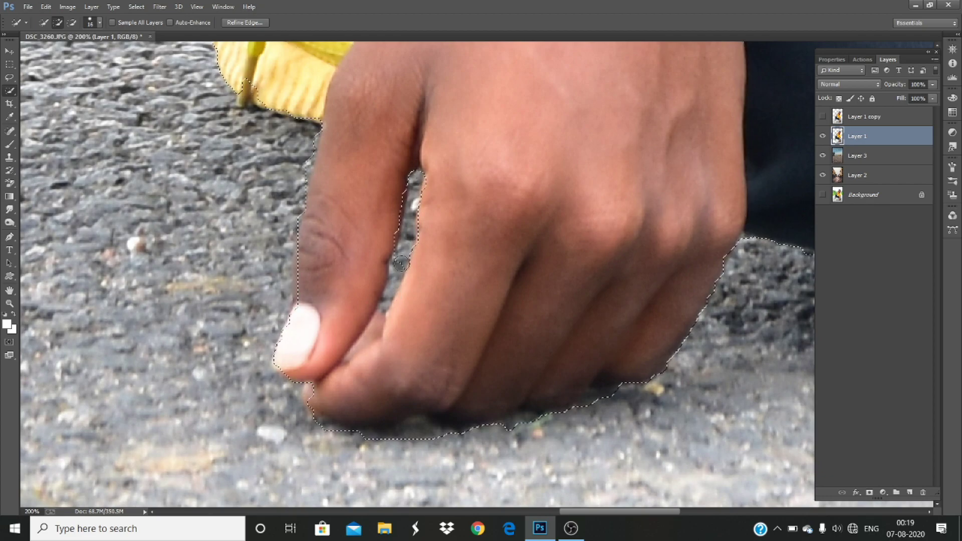
left_click_drag(389, 294, 413, 193)
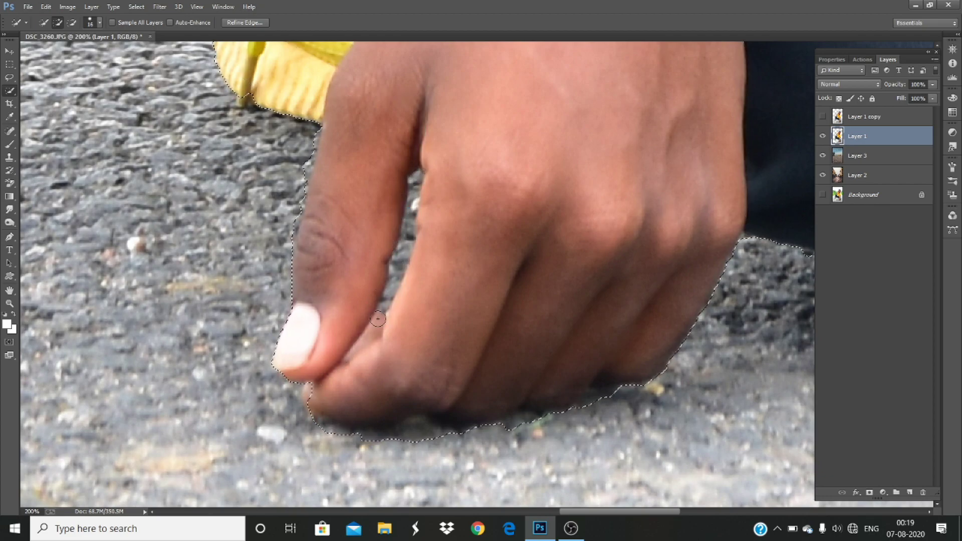
key("ctrl+0")
key("ctrl+minus")
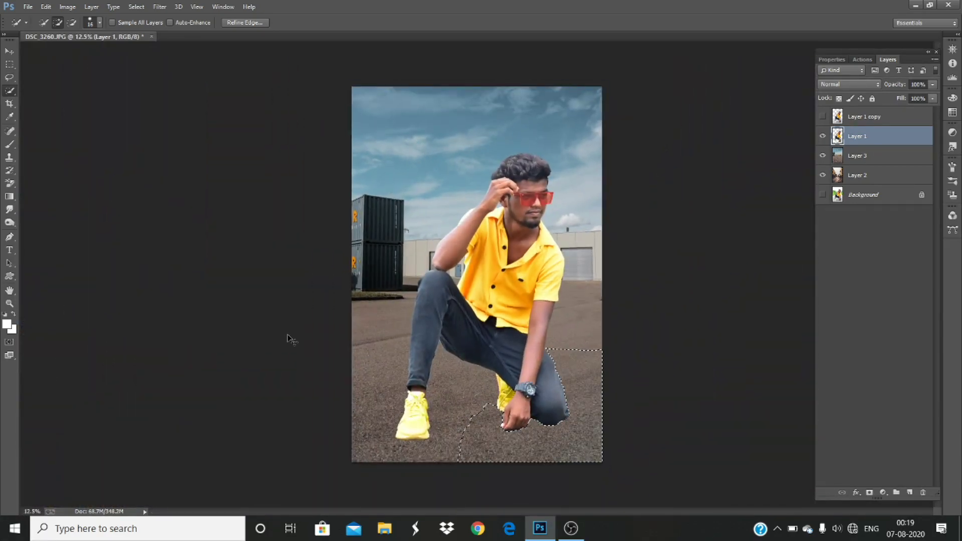
- Outline the leftover road in the gap between the thumb and index finger with the Pen tool and delete it from Layer 1
left_click(11, 238)
key("ctrl+plus")
key("ctrl+plus")
key("ctrl+plus")
key("ctrl+plus")
key("ctrl+plus")
key("ctrl+plus")
key("ctrl+plus")
key("ctrl+plus")
left_click_drag(449, 286, 473, 216)
left_click_drag(539, 381, 530, 259)
scroll(466, 268, "down", 5)
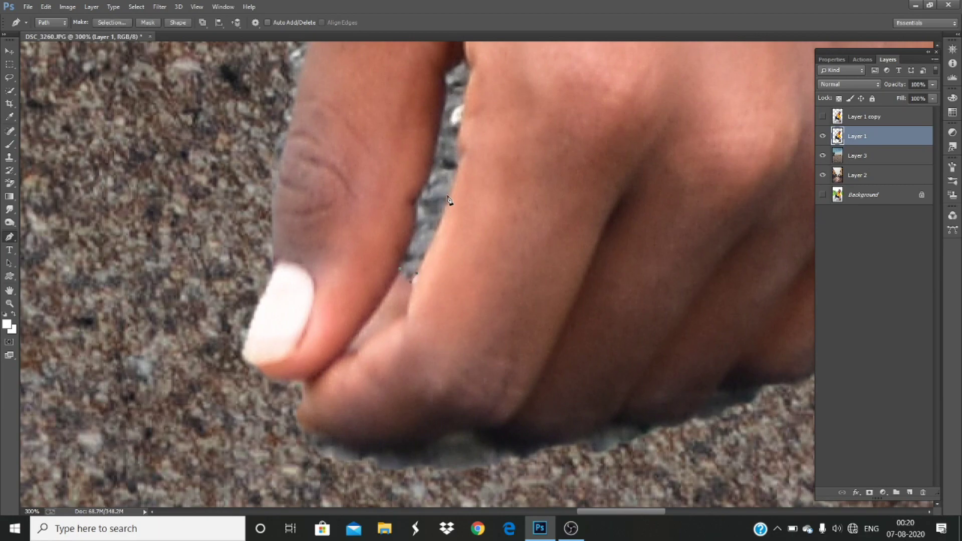
scroll(473, 59, "up", 2)
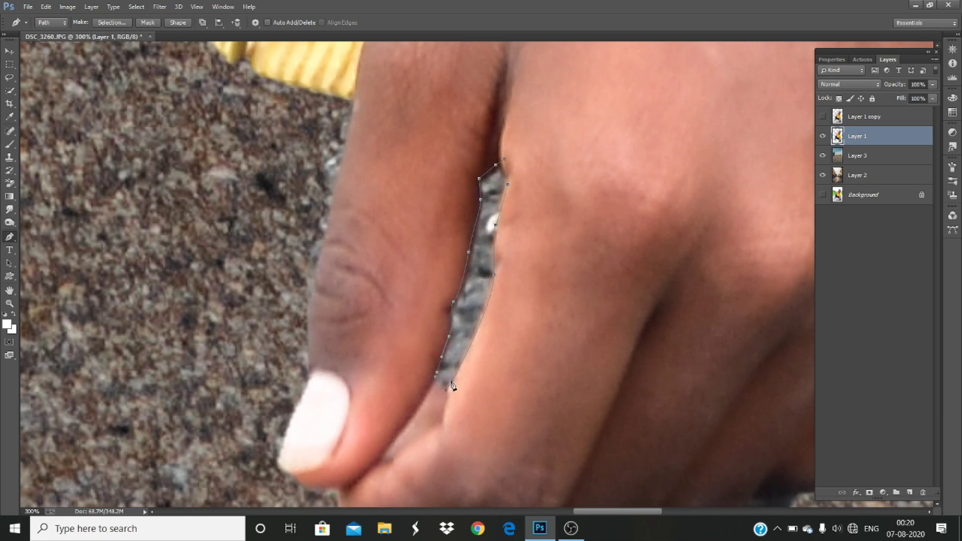
key("ctrl+Return")
key("Delete")
key("ctrl+minus")
key("ctrl+minus")
key("ctrl+minus")
key("ctrl+minus")
key("ctrl+minus")
key("ctrl+minus")
key("ctrl+minus")
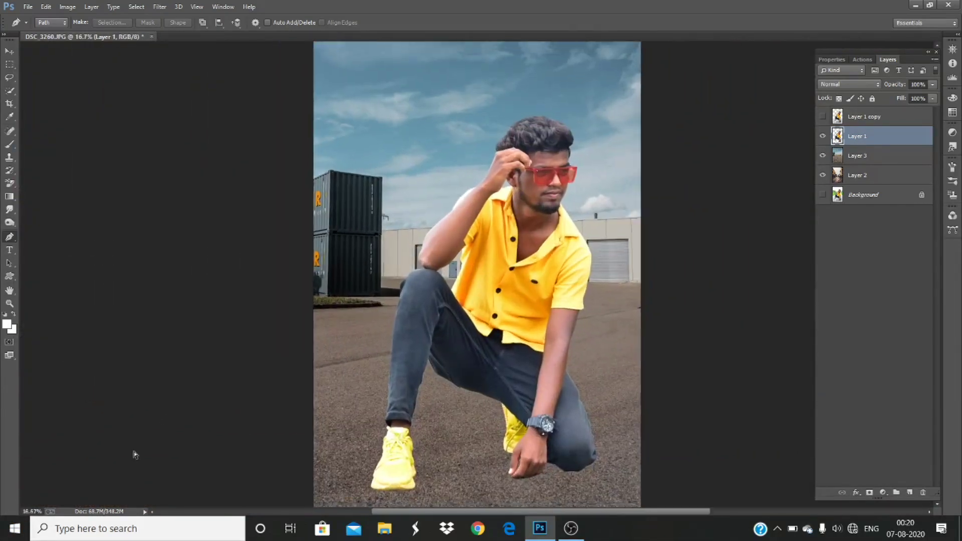
key("ctrl+minus")
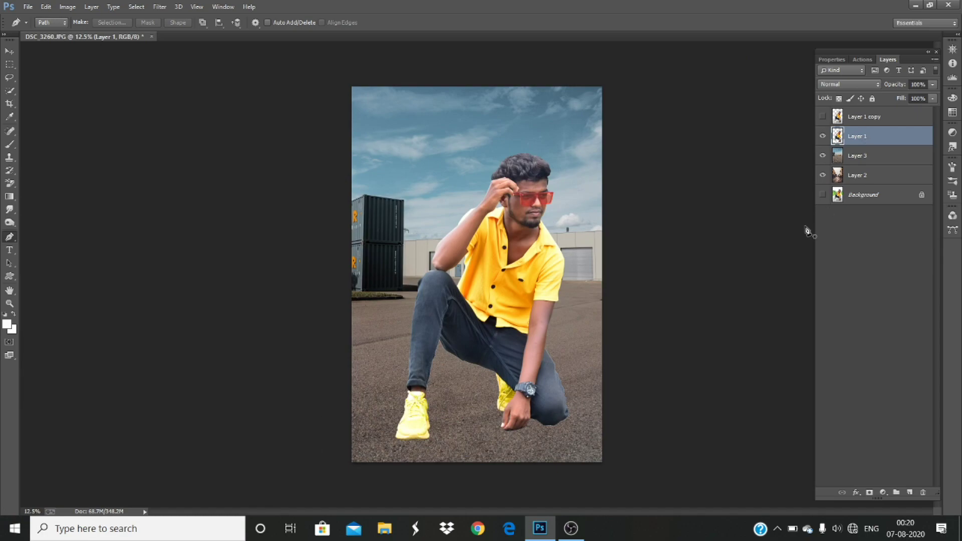
left_click(862, 116, "shift")
key("ctrl+t")
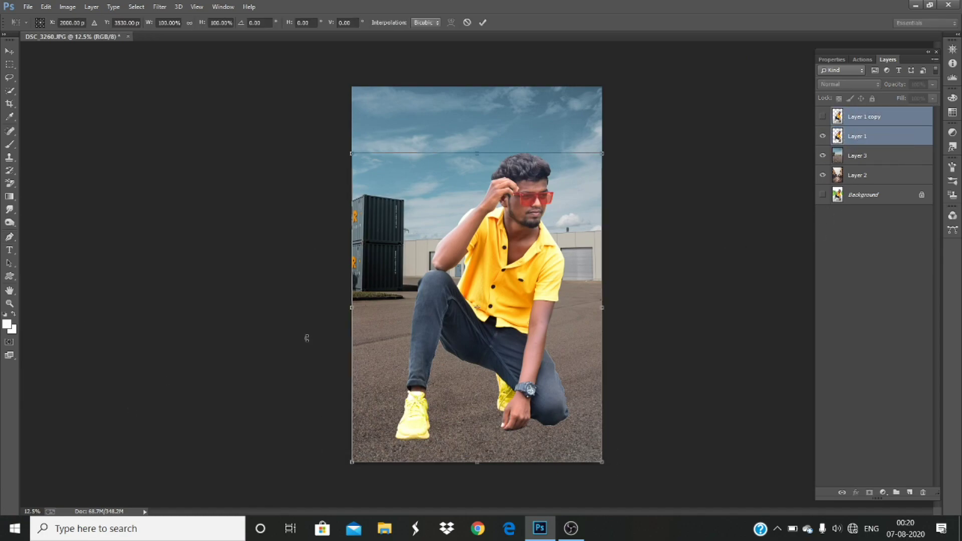
key("Return")
key("p")
- Hide Layer 3, then scale Layer 1 to about 79% and place the man lower on the brick street
left_click(822, 156)
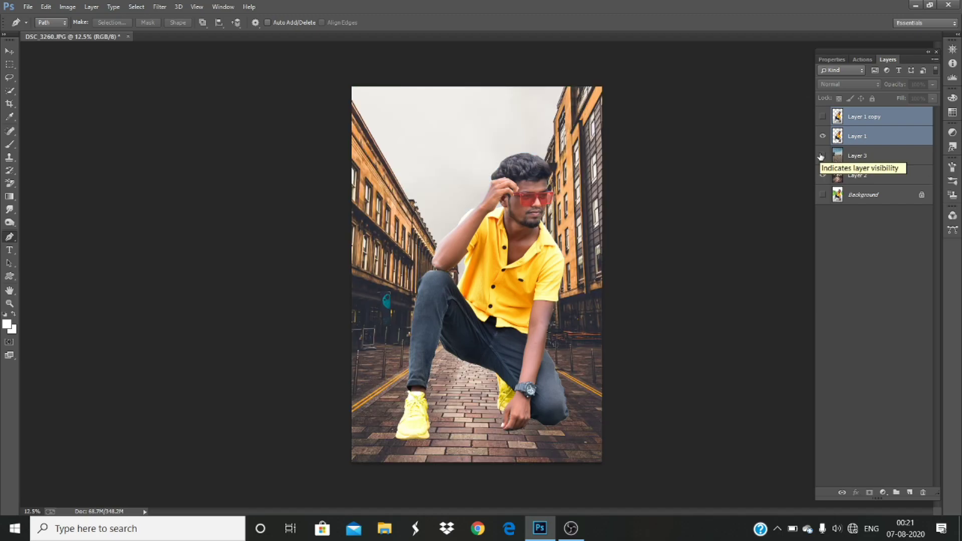
left_click(857, 175)
key("ctrl+t")
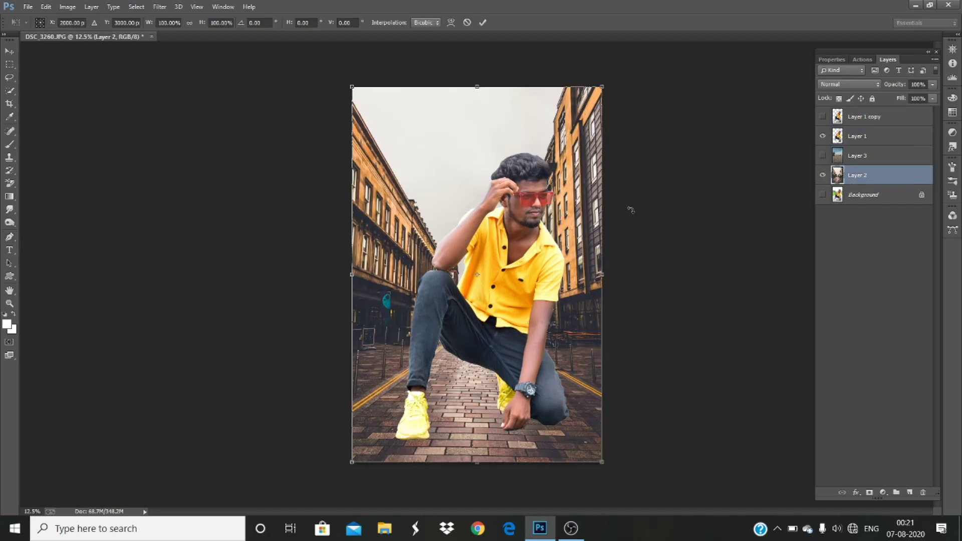
key("Return")
left_click(858, 136)
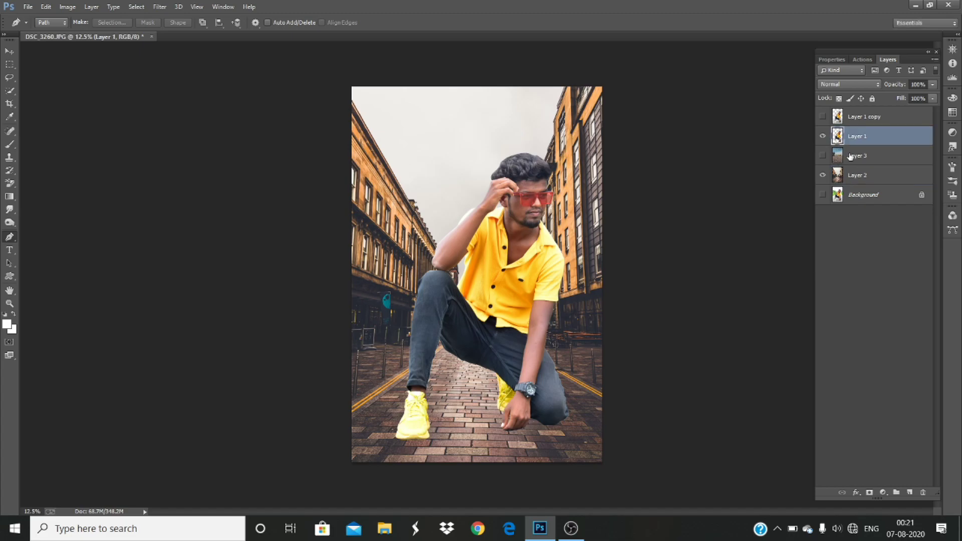
key("ctrl+t")
left_click_drag(612, 155, 571, 179)
left_click_drag(544, 265, 543, 289)
key("Return")
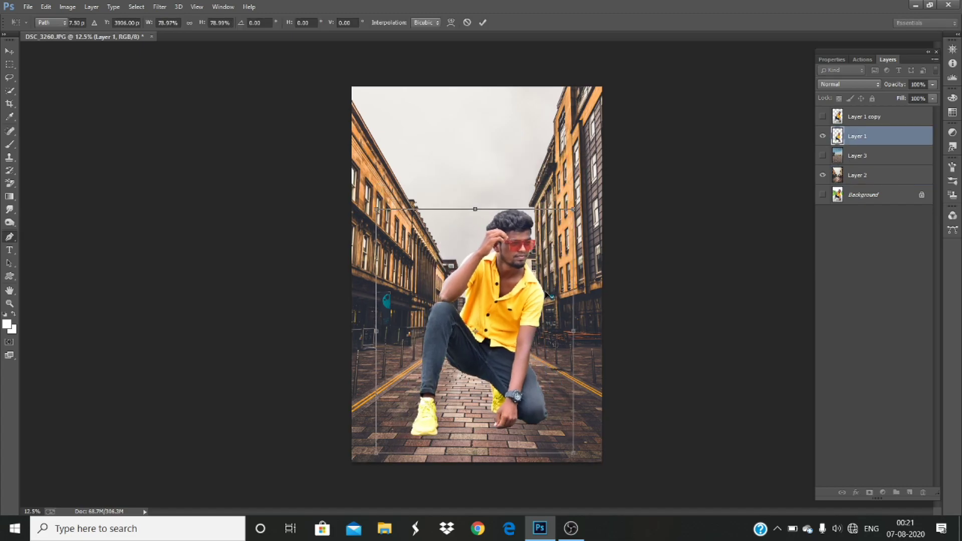
- Duplicate Layer 2 and add a Tilt-Shift blur to the copy
left_click(851, 178)
key("ctrl+j")
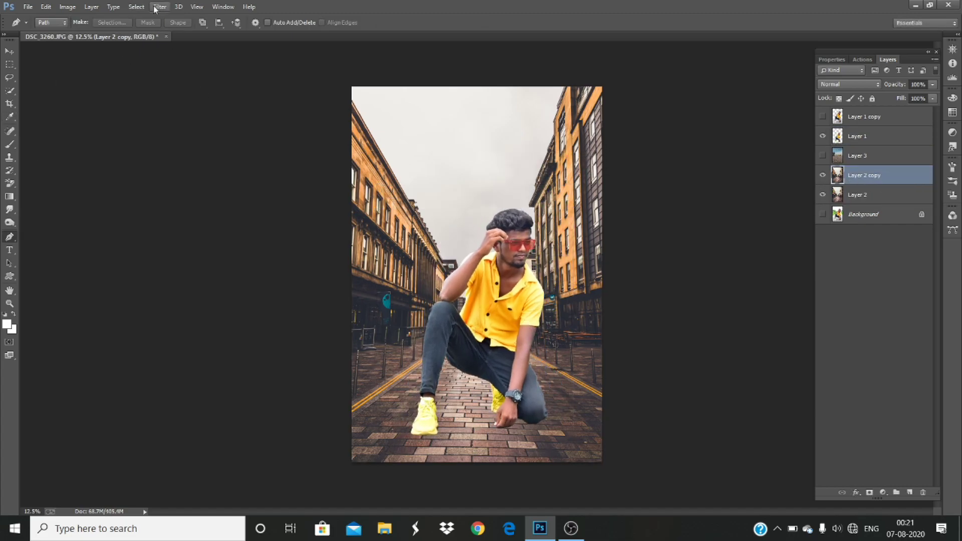
left_click(160, 6)
mouse_move(240, 155)
left_click(378, 155)
left_click(849, 59)
left_click(852, 107)
- Centre the tilt-shift focus on the ground between the feet, set the blur to 21 px, narrow the transition, and apply it
left_click_drag(415, 277, 418, 408)
left_click_drag(874, 137, 888, 136)
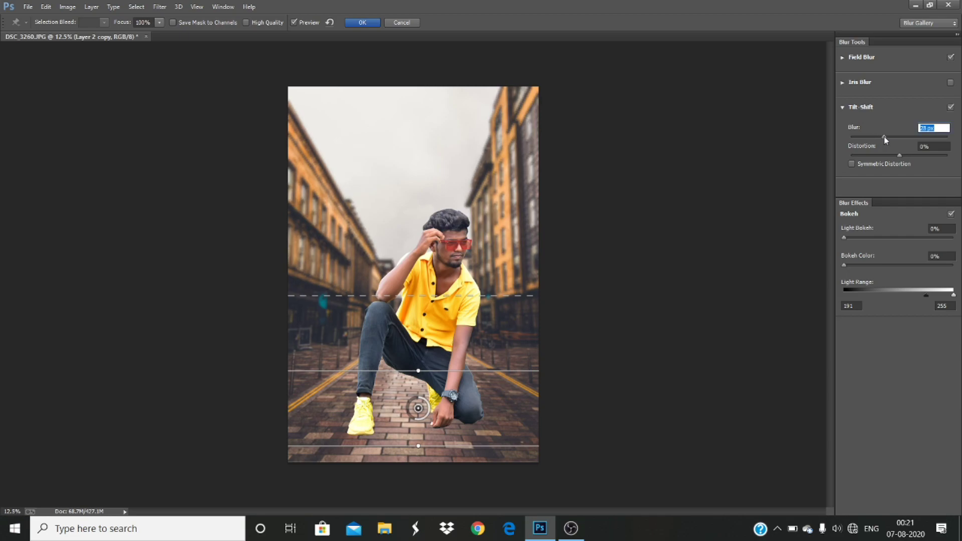
left_click_drag(423, 416, 419, 442)
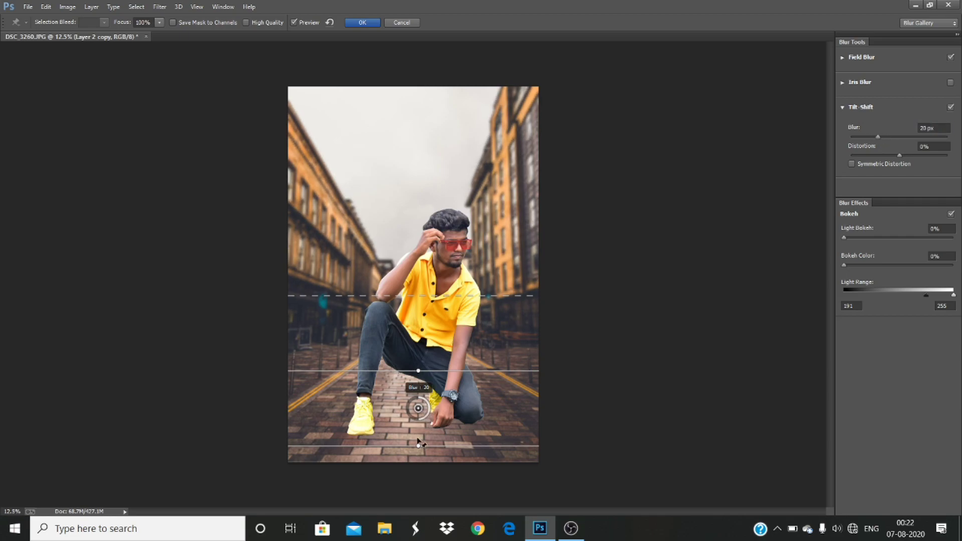
mouse_move(419, 408)
left_mouse_down()
mouse_move(410, 488)
mouse_move(418, 406)
left_mouse_up()
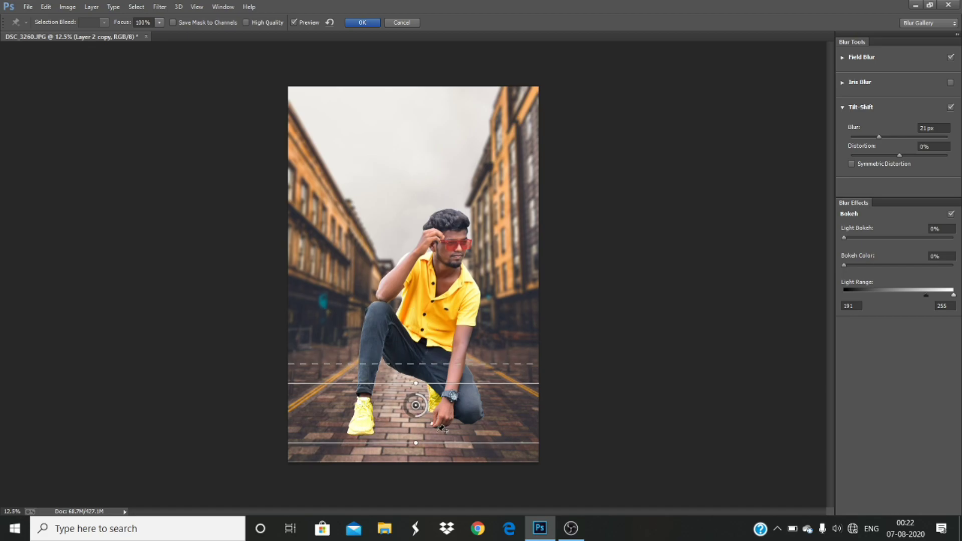
left_click(362, 22)
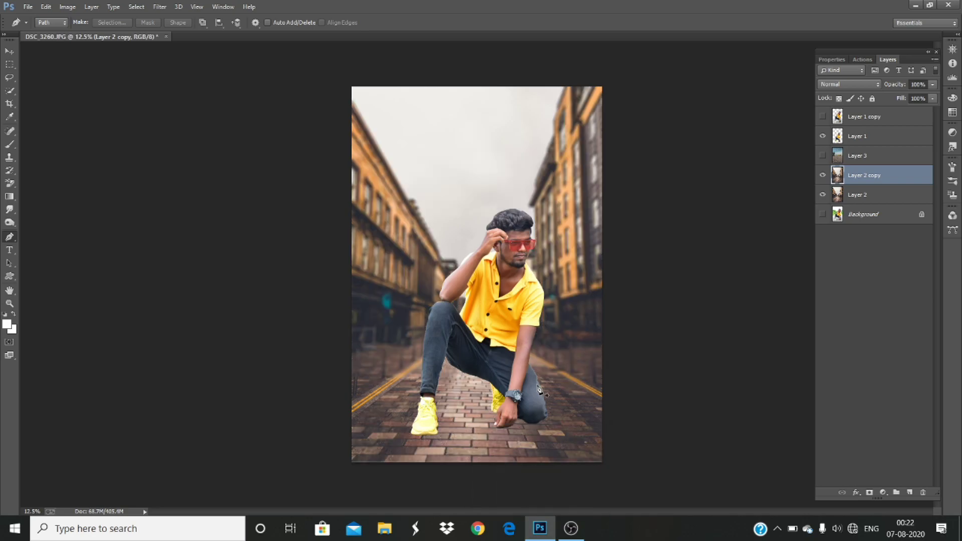
- Create a new empty layer above Layer 3 and set the foreground color to black
left_click(884, 162)
key("ctrl+shift+alt+n")
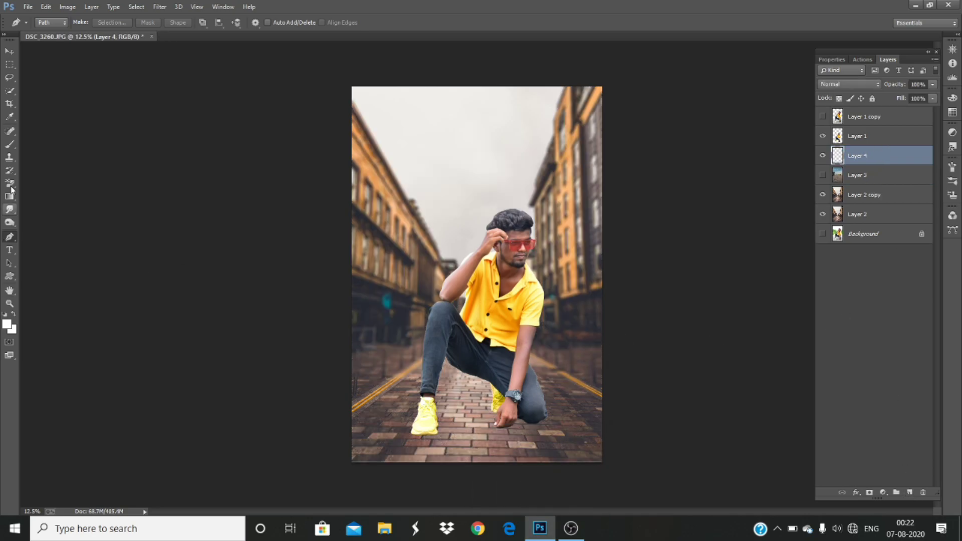
left_click(7, 327)
left_click(214, 404)
left_click(320, 273)
- Paint a soft black shadow with a smaller brush from the front shoe to the rear shoe and around the kneeling knee
left_click(9, 145)
key("ctrl+plus")
key("ctrl+plus")
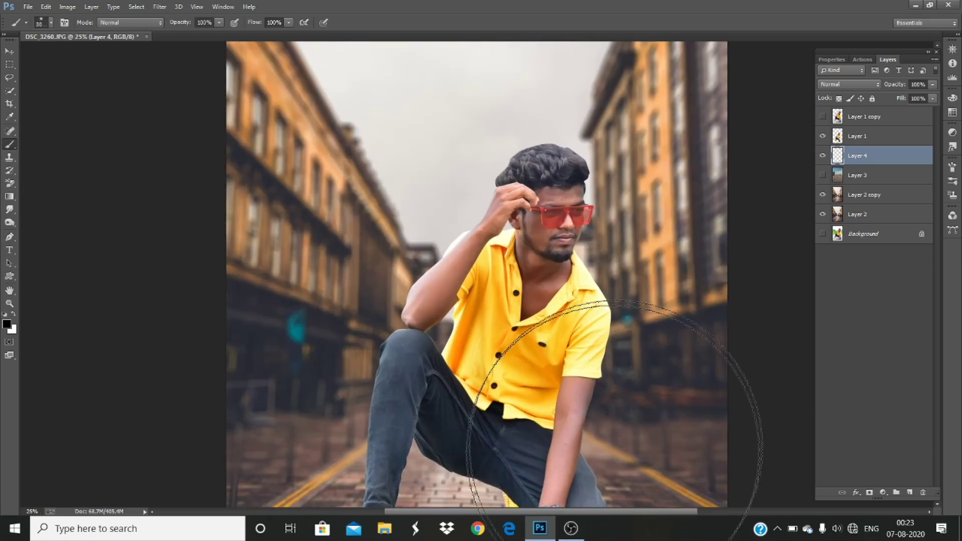
left_click_drag(597, 334, 552, 231)
left_click_drag(440, 447, 495, 282)
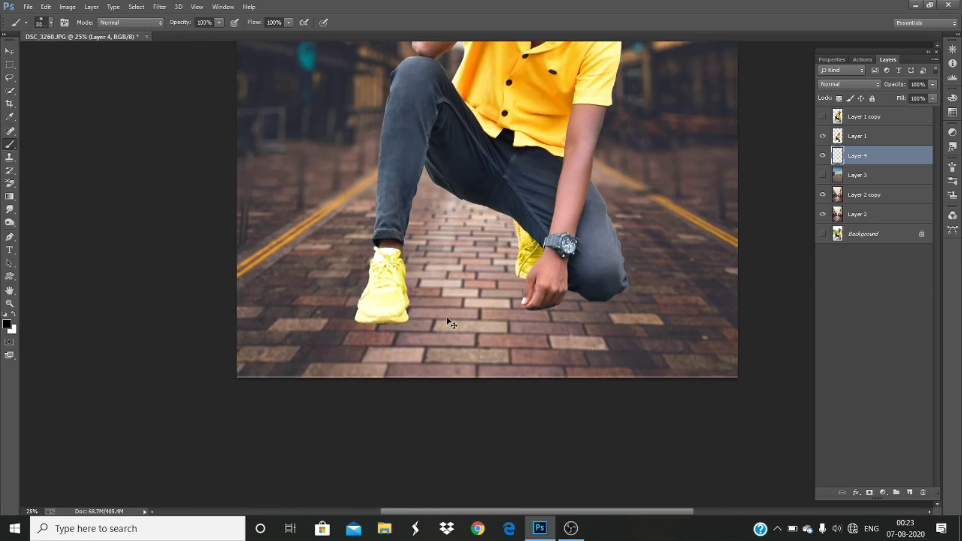
key("ctrl+plus")
key("bracketleft")
key("bracketleft")
key("bracketleft")
key("bracketleft")
key("bracketleft")
key("bracketleft")
key("bracketleft")
key("bracketleft")
key("bracketleft")
key("bracketleft")
key("bracketleft")
key("bracketleft")
key("bracketleft")
key("bracketleft")
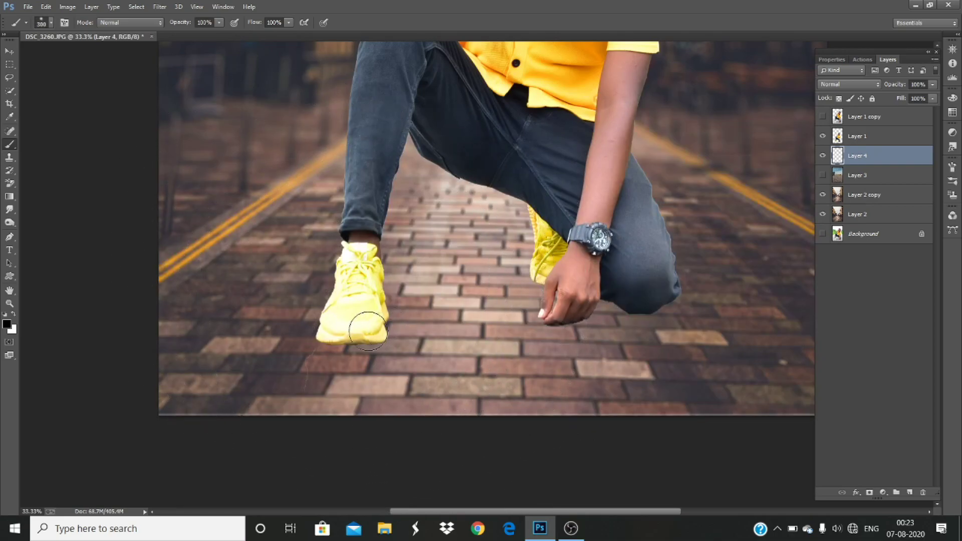
left_click_drag(361, 329, 386, 319)
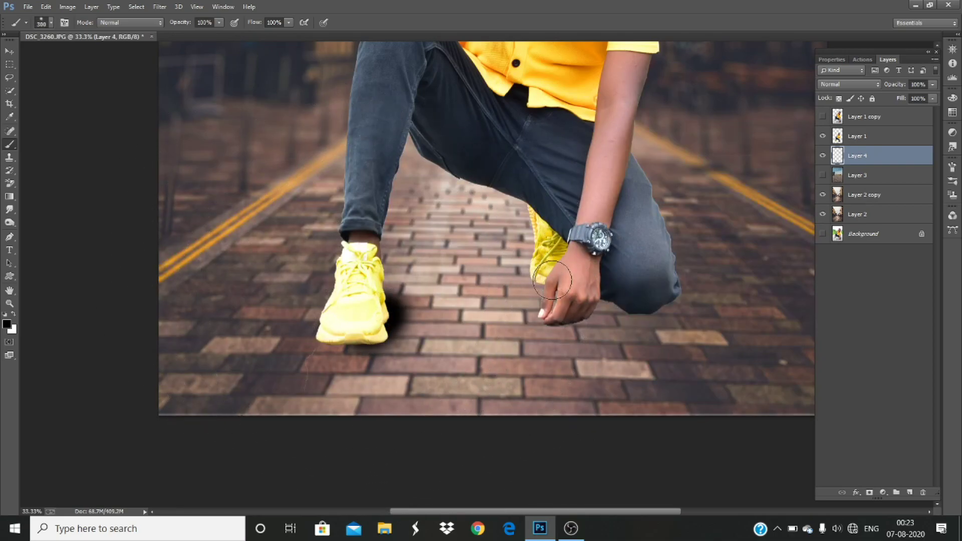
mouse_move(521, 273)
left_mouse_down()
mouse_move(392, 312)
mouse_move(447, 248)
mouse_move(523, 256)
mouse_move(480, 261)
left_mouse_up()
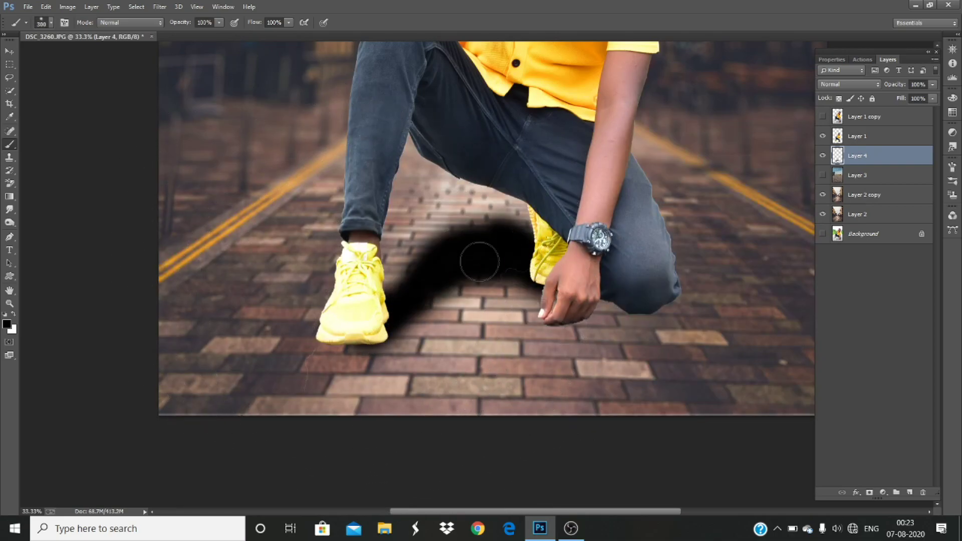
left_click_drag(382, 317, 394, 320)
mouse_move(612, 298)
left_mouse_down()
mouse_move(668, 277)
mouse_move(634, 263)
left_mouse_up()
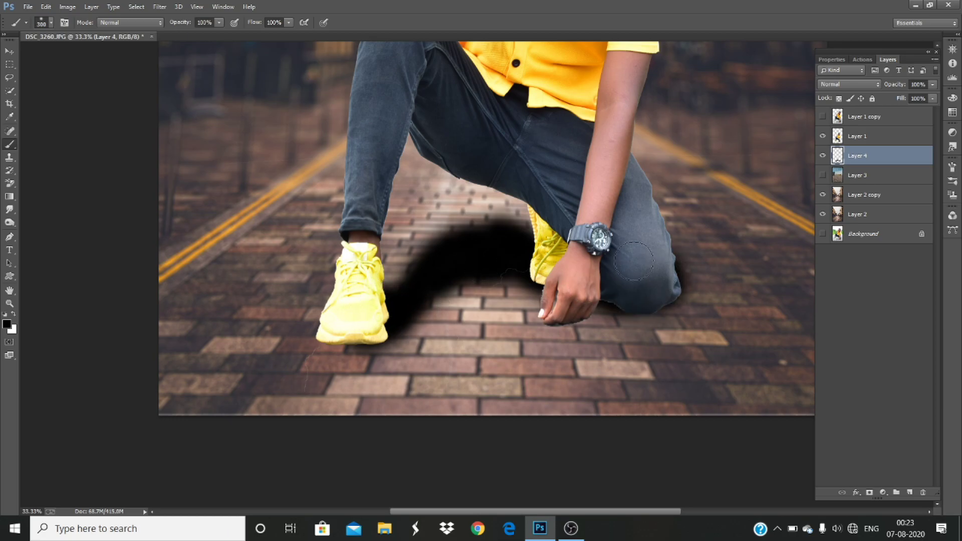
- Set the opacity of shadow Layer 4 to 37%
left_click_drag(917, 99, 911, 97)
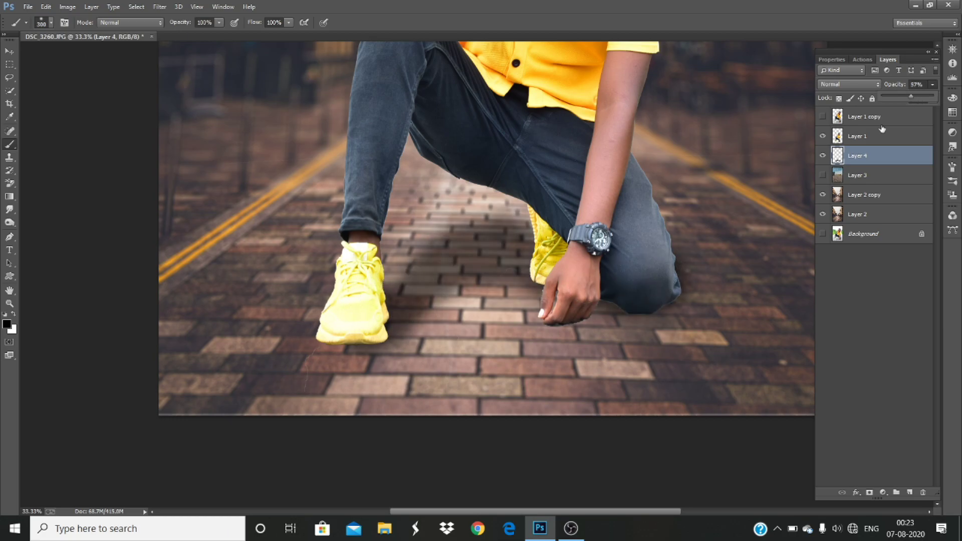
key("ctrl+minus")
key("ctrl+minus")
key("ctrl+minus")
key("ctrl+minus")
key("ctrl+plus")
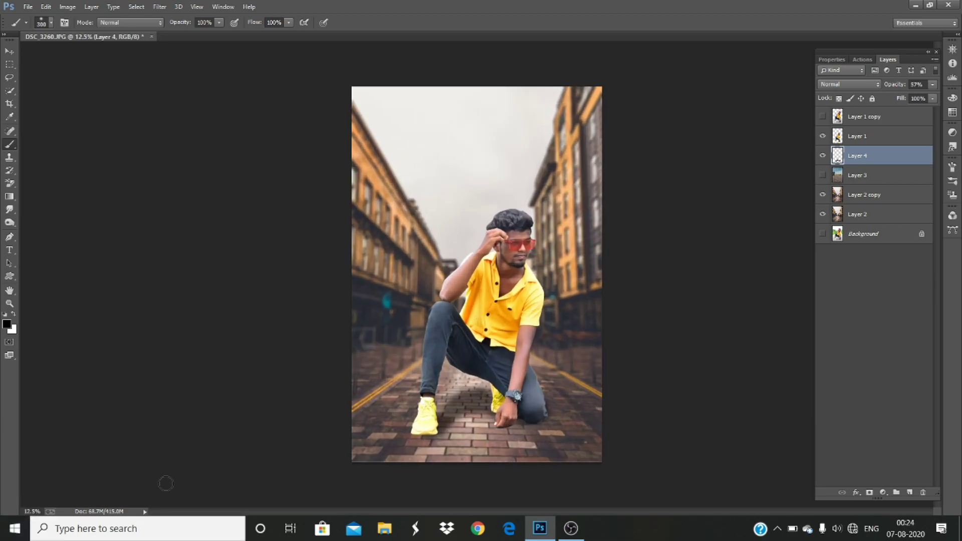
left_click_drag(920, 99, 902, 98)
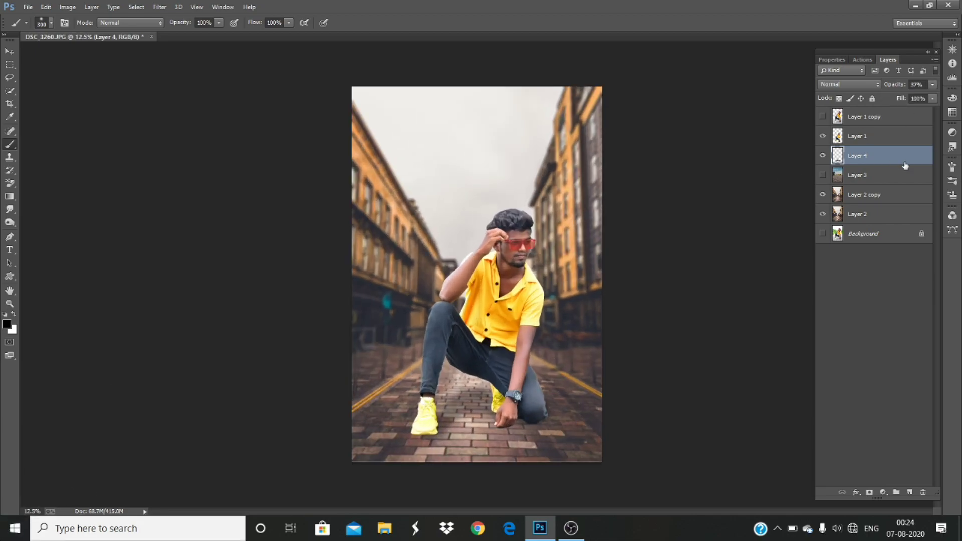
- Duplicate the shadow layer, move the copy above Layer 1, and set its opacity to 33%
key("ctrl+j")
key("ctrl+bracketright")
left_click_drag(904, 96, 895, 95)
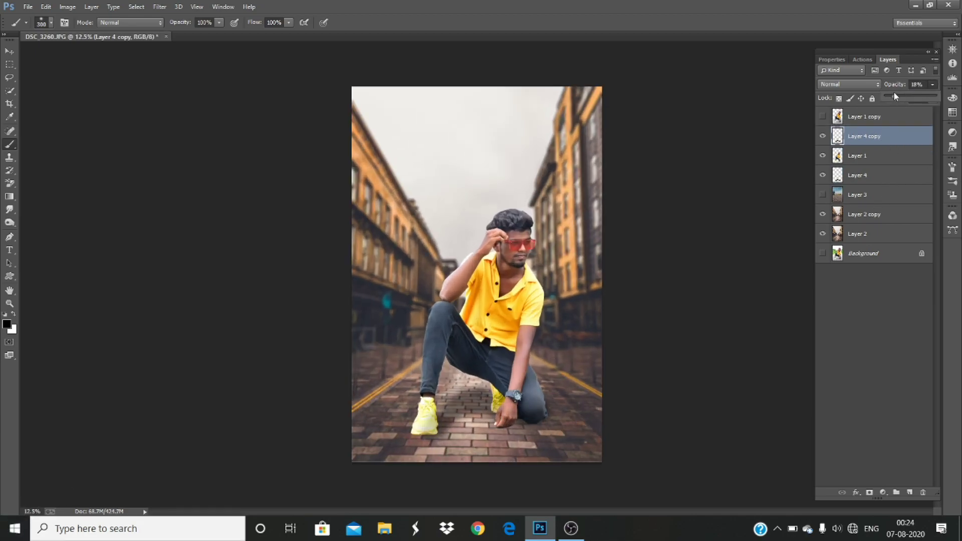
left_click(902, 93)
- Erase the Layer 4 copy shadow where it overlaps the rear shoe, lowered hand and kneeling leg, using a 150 px eraser
left_click(12, 186)
left_click(55, 182)
key("ctrl+plus")
key("ctrl+plus")
key("ctrl+plus")
key("ctrl+plus")
key("ctrl+plus")
left_click_drag(348, 486, 421, 106)
left_click_drag(336, 466, 415, 104)
key("bracketright")
key("bracketright")
key("bracketright")
key("bracketright")
key("bracketright")
key("bracketright")
key("bracketright")
key("bracketright")
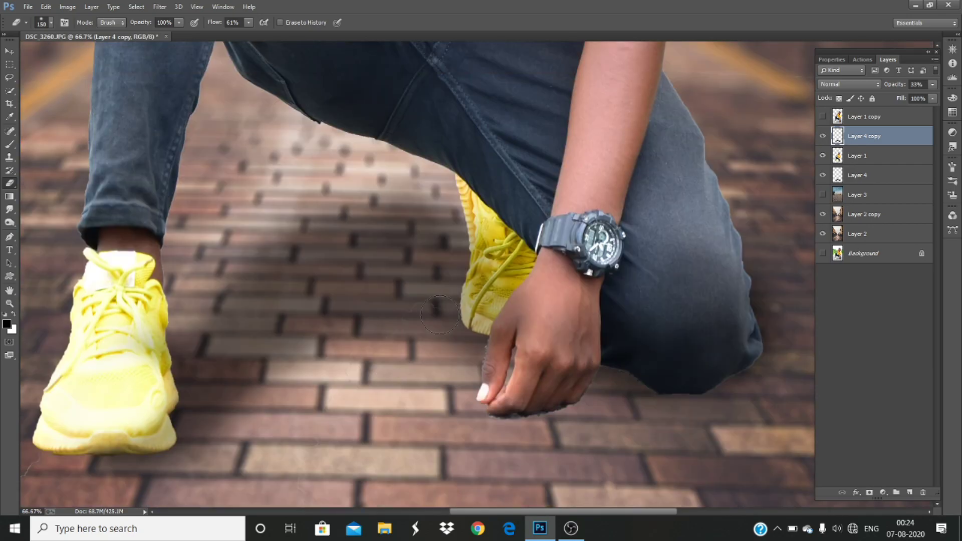
left_click_drag(458, 373, 438, 339)
mouse_move(503, 257)
left_mouse_down()
mouse_move(519, 292)
mouse_move(498, 280)
mouse_move(462, 360)
left_mouse_up()
left_click_drag(634, 251, 670, 376)
left_click_drag(619, 303, 621, 218)
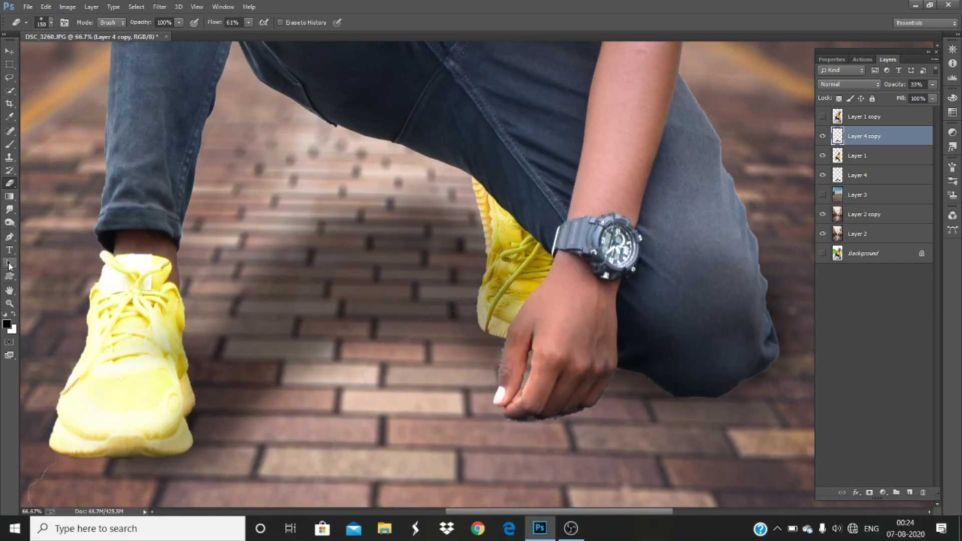
- On Layer 1, trace a Pen path along the rear shoe, the thumb's outer edge and the thumbnail
left_click(9, 237)
left_click(858, 156)
left_click_drag(753, 351, 716, 247)
key("ctrl+plus")
left_click_drag(415, 166, 456, 350)
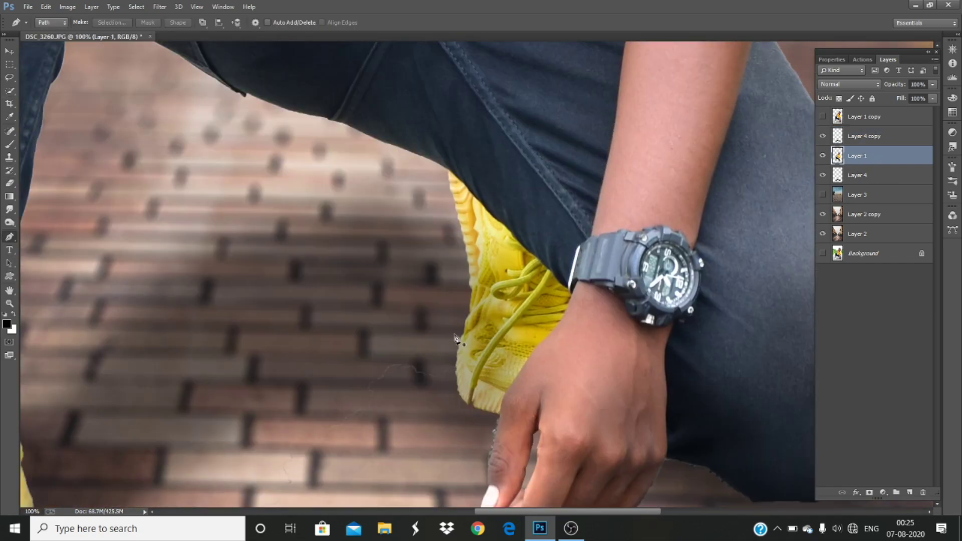
scroll(457, 384, "down", 2)
scroll(451, 371, "right", 1)
left_click_drag(455, 449, 452, 315)
key("ctrl+plus")
key("ctrl+plus")
left_click_drag(504, 253, 512, 270)
left_click_drag(467, 221, 459, 257)
left_click_drag(433, 394, 419, 425)
left_click_drag(419, 426, 382, 311)
left_click(394, 351)
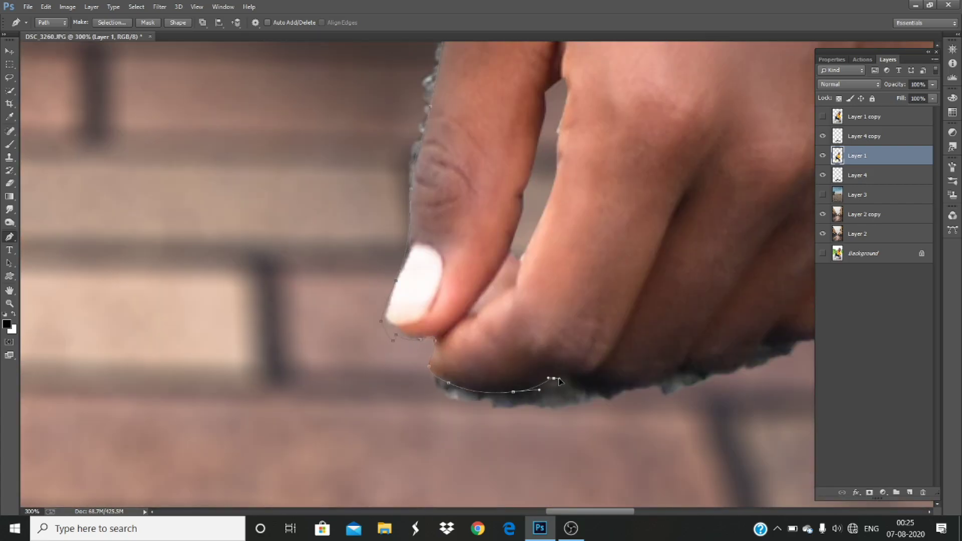
- Continue the Pen path along the underside of the fingers and up the outer edge of the hand
left_click_drag(560, 382, 583, 384)
scroll(416, 346, "down", 1)
scroll(416, 347, "right", 5)
scroll(481, 329, "up", 1)
scroll(481, 329, "right", 1)
left_click_drag(485, 369, 493, 360)
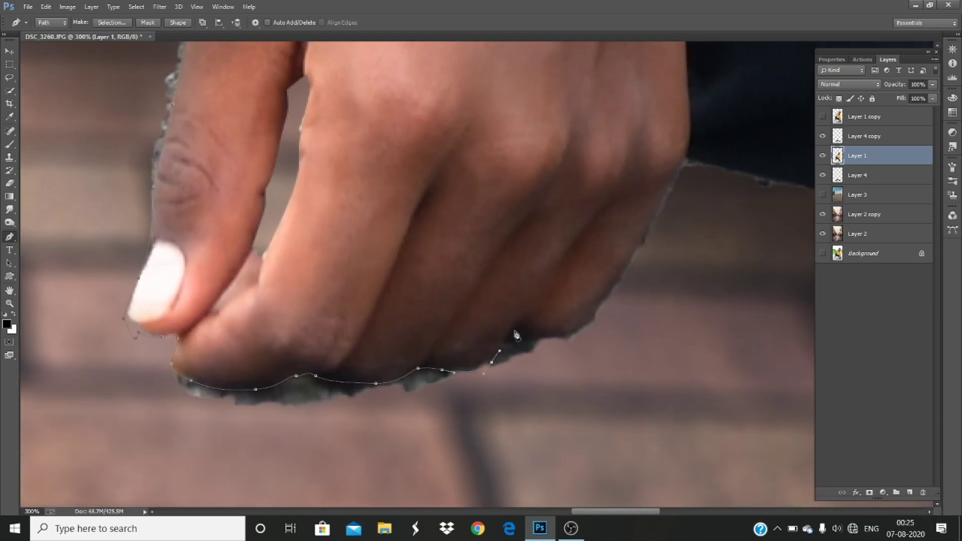
scroll(594, 315, "up", 1)
left_click_drag(662, 209, 663, 203)
left_click_drag(663, 203, 654, 261)
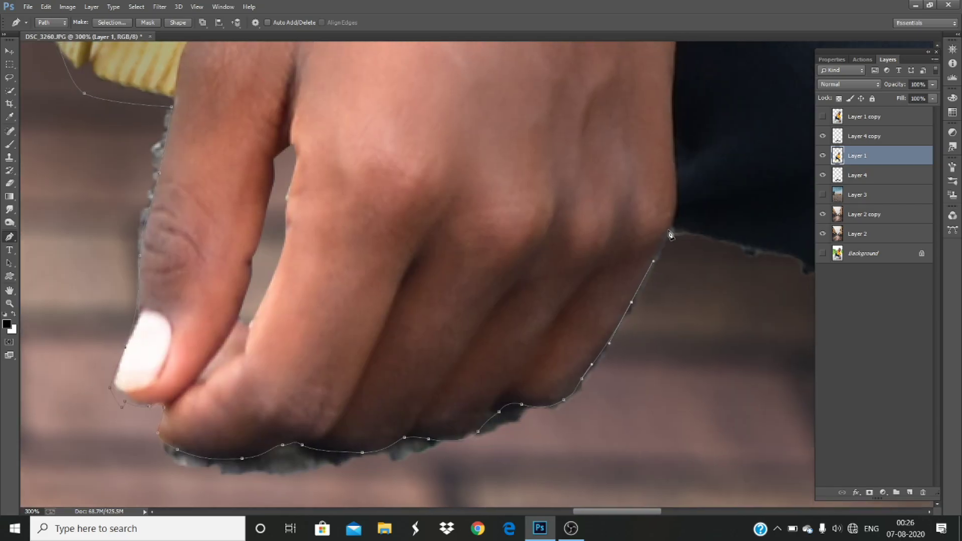
- Continue the Layer 1 Pen path from the hand along the underside of the kneeling leg and around the knee
left_click_drag(763, 253, 464, 244)
left_click_drag(524, 268, 567, 299)
left_click_drag(550, 314, 298, 258)
left_click_drag(387, 285, 429, 295)
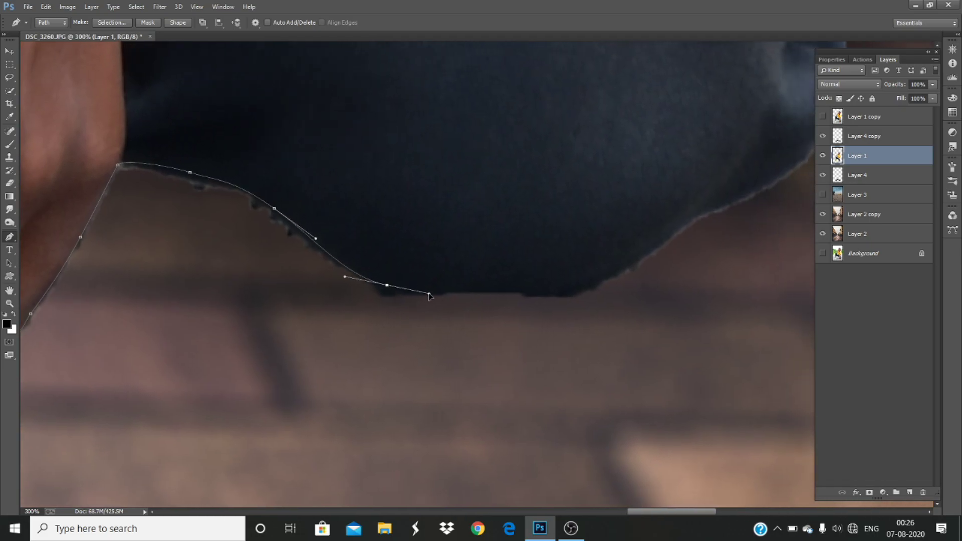
left_click_drag(581, 293, 584, 289)
left_click_drag(701, 220, 573, 414)
left_click_drag(567, 410, 582, 401)
left_click_drag(665, 356, 682, 338)
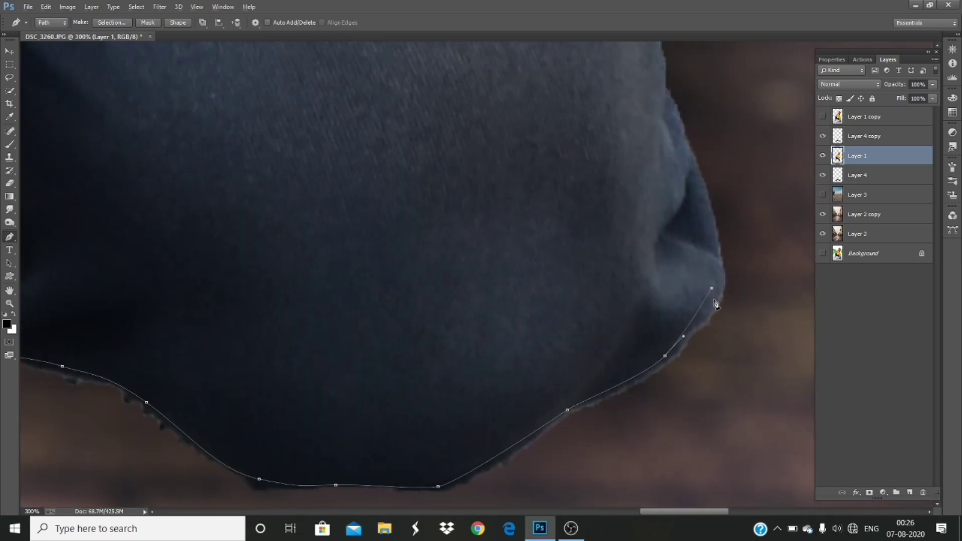
- Extend the Pen path up the kneeling leg's outer edge and along the outer edge of the lowered forearm
scroll(702, 181, "up", 4)
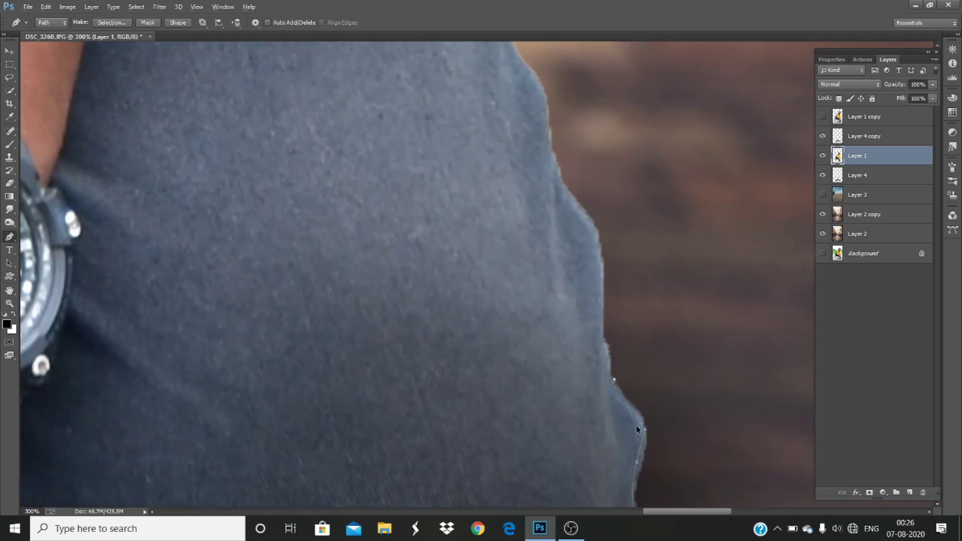
scroll(607, 356, "up", 6)
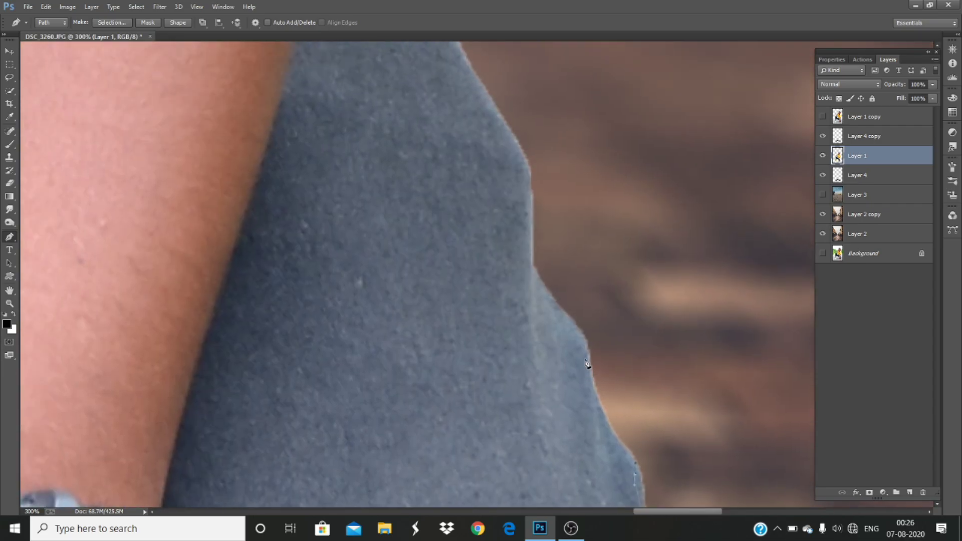
scroll(588, 348, "up", 8)
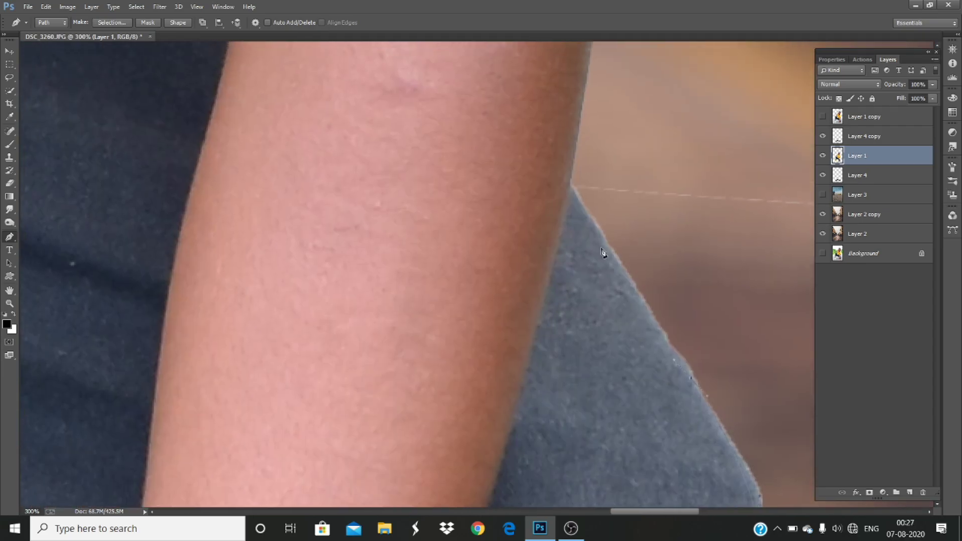
scroll(569, 289, "up", 5)
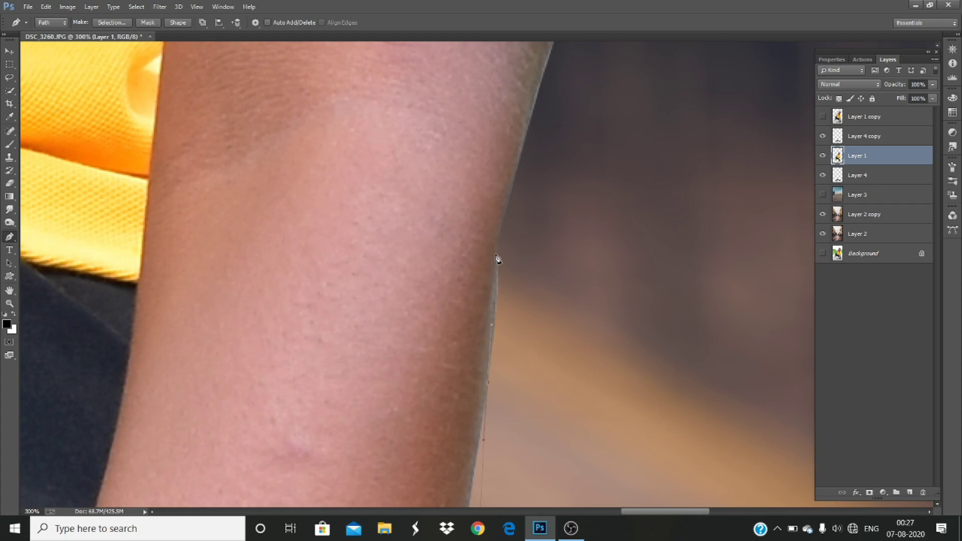
scroll(498, 259, "up", 4)
- Close the path around the lower street area outside the man, convert it to a selection, clear Layer 1 inside it and deselect
key("ctrl+minus")
key("ctrl+minus")
key("ctrl+minus")
key("ctrl+minus")
key("ctrl+minus")
key("ctrl+minus")
key("ctrl+minus")
left_click(580, 287)
left_click(615, 340)
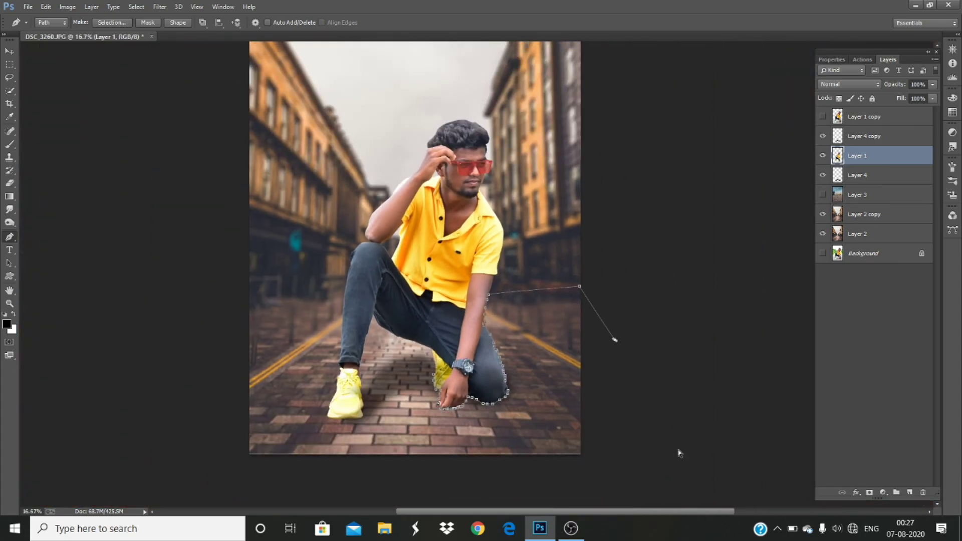
key("ctrl+minus")
left_click(649, 485)
left_click(362, 504)
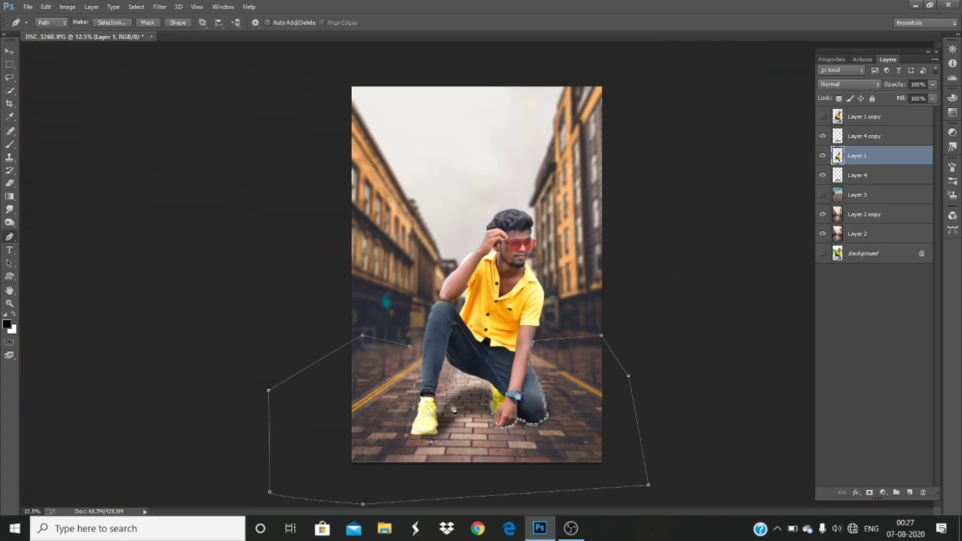
key("ctrl+Return")
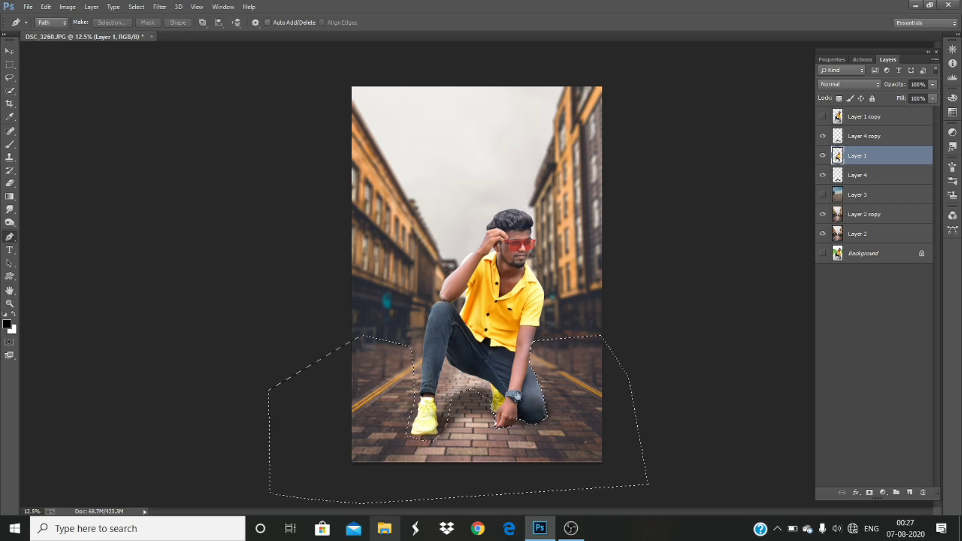
key("ctrl+d")
- Apply the Imagenomic Portraiture filter to Layer 1
scroll(410, 397, "up", 1)
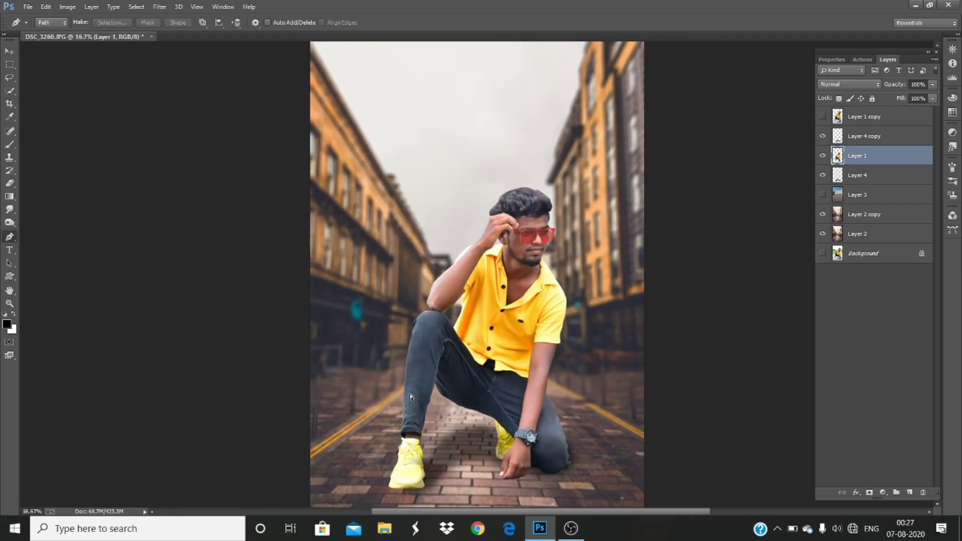
scroll(410, 397, "up", 4)
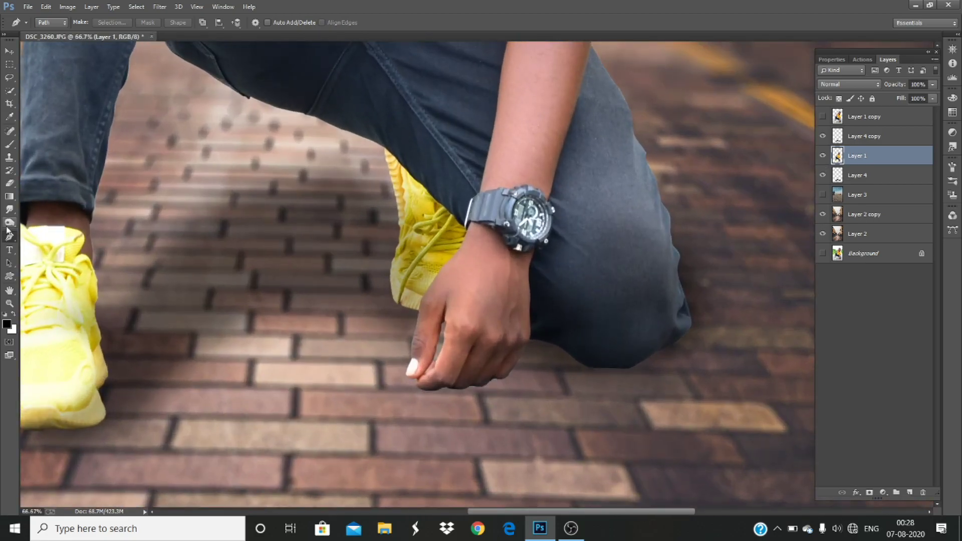
left_click_drag(312, 156, 351, 451)
left_click_drag(386, 150, 239, 423)
left_click(160, 7)
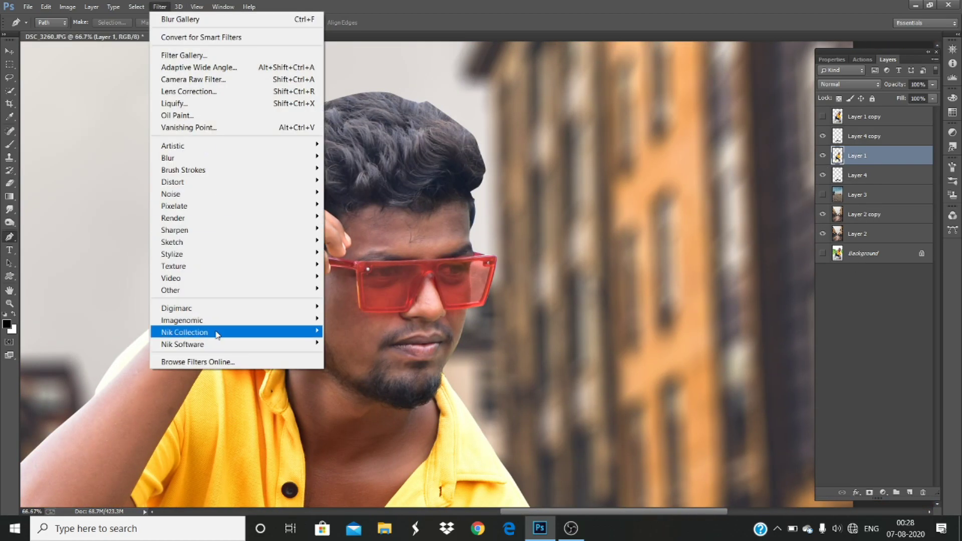
mouse_move(248, 321)
left_click(351, 321)
left_click(908, 45)
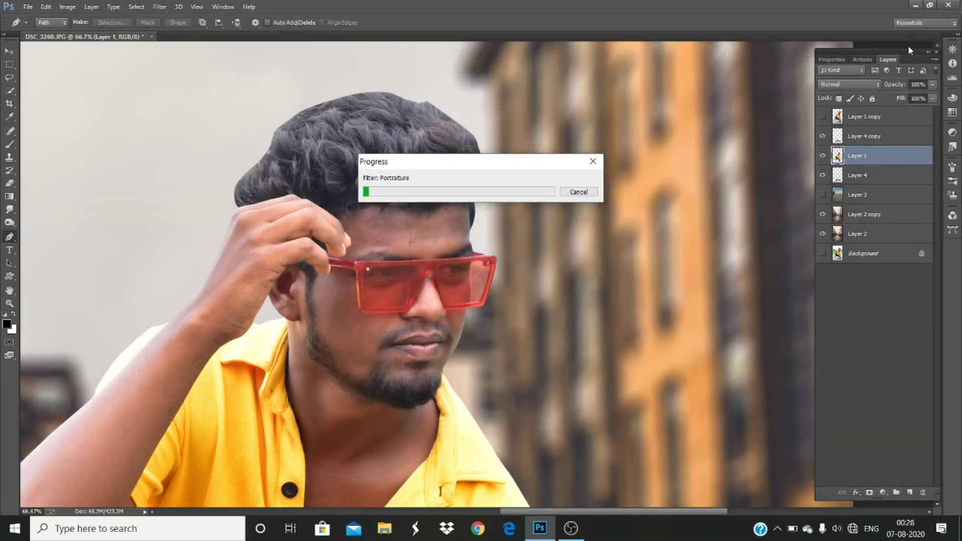
left_click(839, 159, "ctrl")
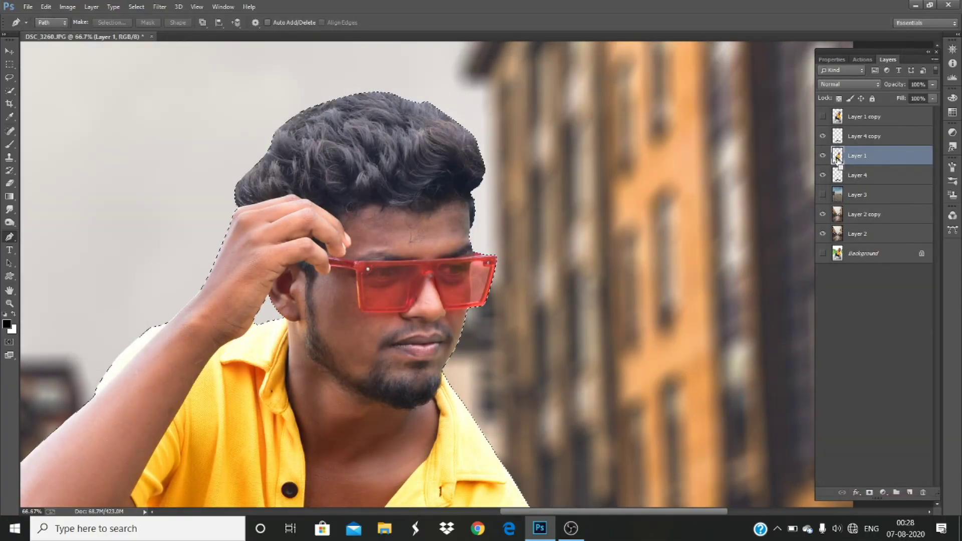
key("ctrl+d")
scroll(62, 403, "down", 5)
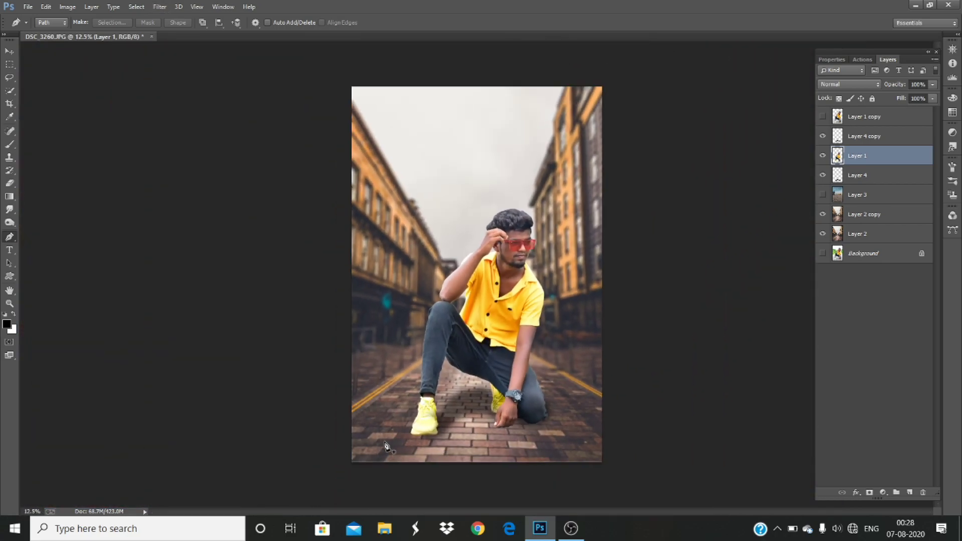
- Add a new empty layer above Layer 1 and choose the Brush tool for shading the kneeling leg
key("ctrl+plus")
key("ctrl+plus")
key("ctrl+plus")
left_click_drag(543, 423, 395, 311)
key("ctrl+shift+alt+n")
left_click_drag(337, 387, 86, 281)
left_click_drag(355, 402, 582, 308)
key("b")
scroll(306, 372, "up", 3)
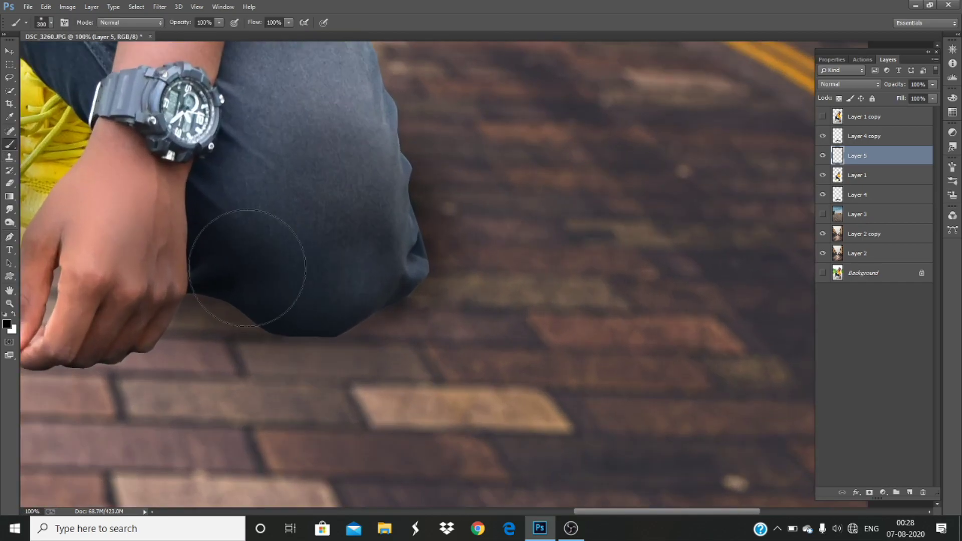
- Try painting black shading on the kneeling leg beside the lowered hand with a 175 px brush
mouse_move(307, 271)
left_mouse_down()
mouse_move(329, 331)
mouse_move(392, 353)
left_mouse_up()
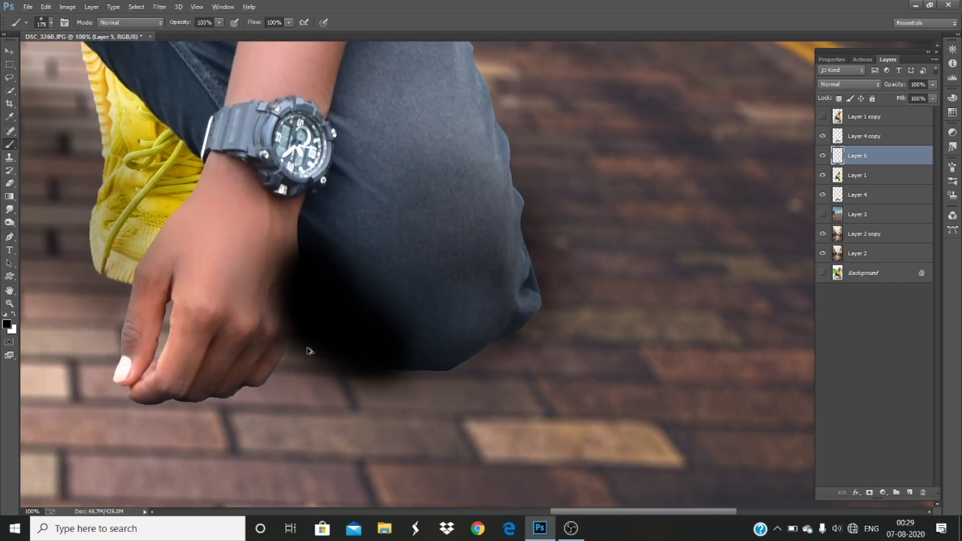
key("ctrl+alt+z")
key("ctrl+alt+z")
key("ctrl+alt+z")
- On Layer 5, paint black shading over the kneeling leg along the lowered forearm and hand, and set the layer opacity to 38%
mouse_move(344, 152)
left_mouse_down()
mouse_move(430, 397)
mouse_move(442, 478)
left_mouse_up()
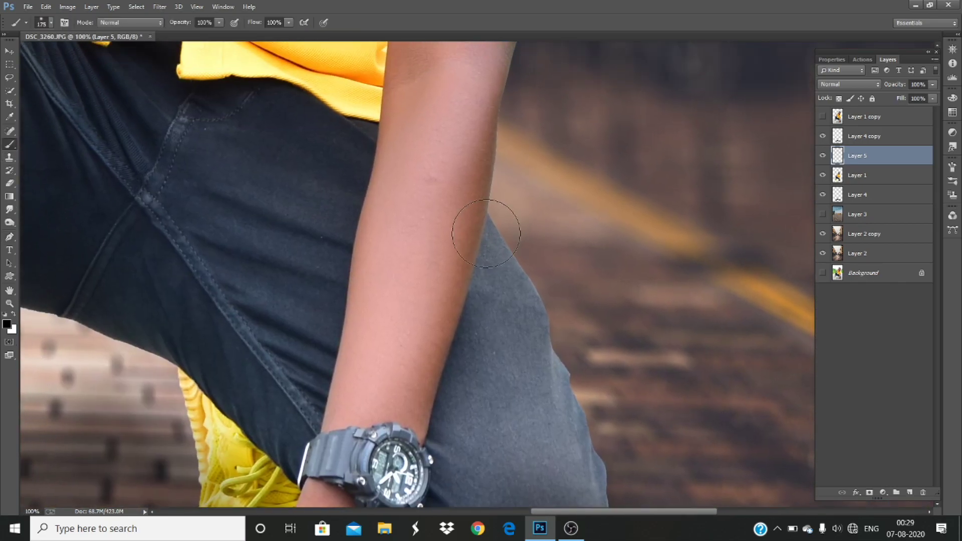
left_click_drag(486, 234, 441, 446)
left_click_drag(437, 481, 440, 210)
left_click_drag(438, 244, 416, 335)
mouse_move(437, 255)
left_mouse_down()
mouse_move(730, 492)
mouse_move(493, 352)
mouse_move(499, 389)
left_mouse_up()
left_click_drag(899, 102, 901, 111)
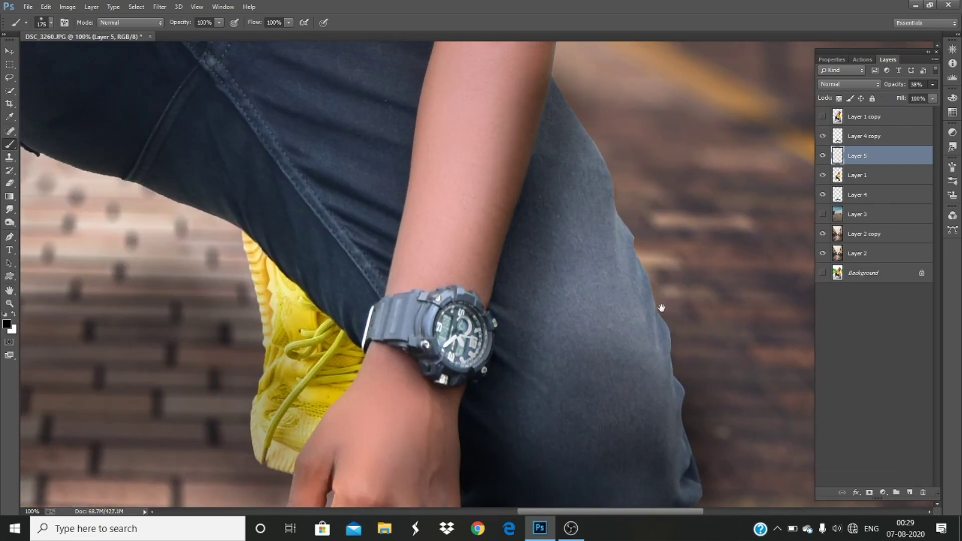
- Erase the Layer 4 copy shadow where it overlaps the kneeling leg's knee, using the 150 px eraser
left_click_drag(594, 381, 588, 309)
key("ctrl+minus")
key("ctrl+minus")
key("ctrl+minus")
key("ctrl+minus")
key("ctrl+plus")
key("ctrl+plus")
left_click(875, 136)
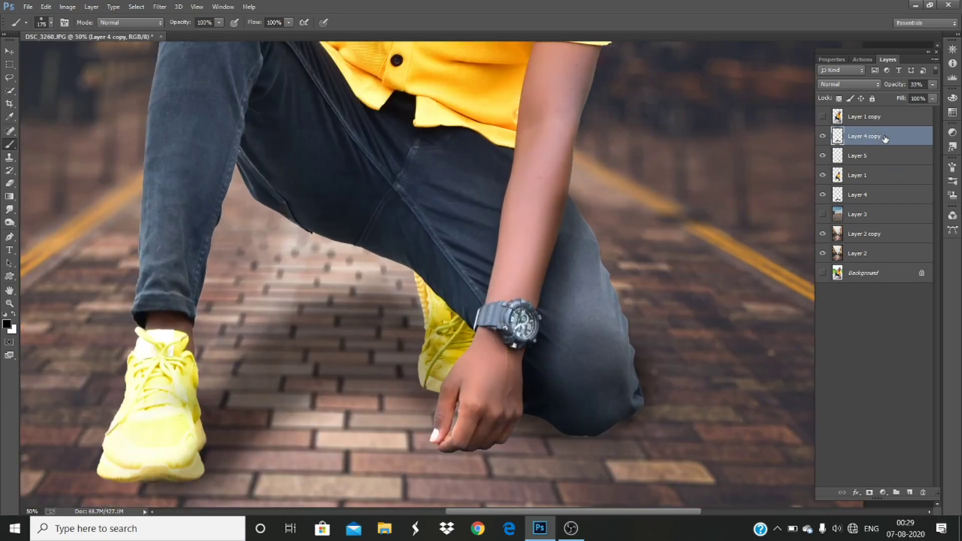
key("e")
left_click_drag(607, 401, 578, 362)
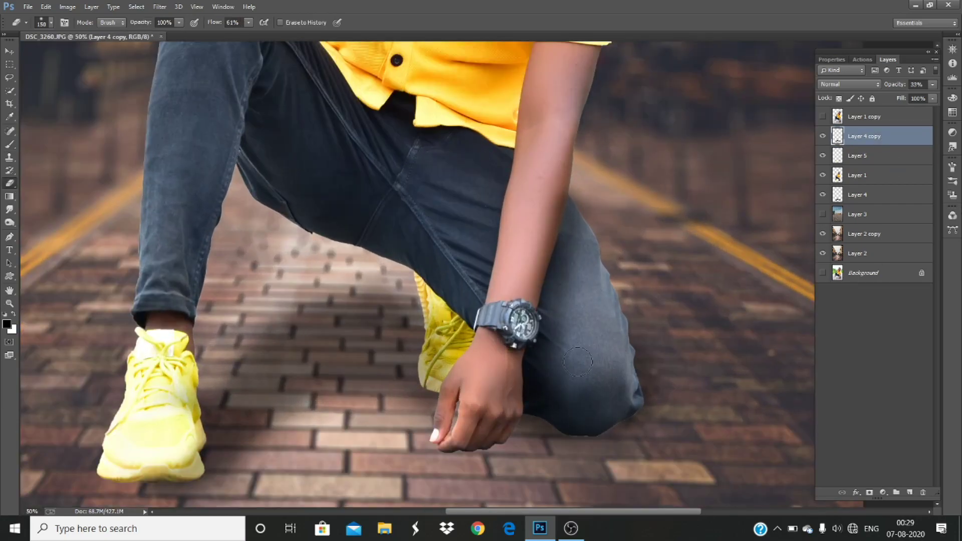
- On Layer 5, erase the shading that spills onto the lowered forearm with the 150 px eraser
key("ctrl+minus")
key("ctrl+minus")
key("ctrl+minus")
left_click_drag(772, 148, 802, 285)
key("ctrl+plus")
key("ctrl+plus")
key("ctrl+plus")
key("ctrl+plus")
left_click_drag(592, 461, 485, 179)
key("alt+bracketleft")
left_click_drag(521, 295, 474, 428)
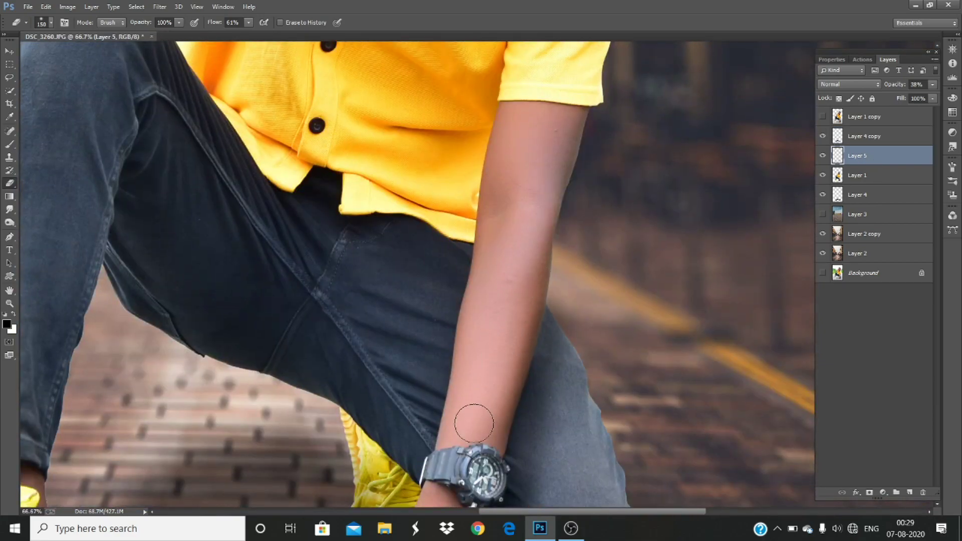
left_click_drag(527, 345, 522, 272)
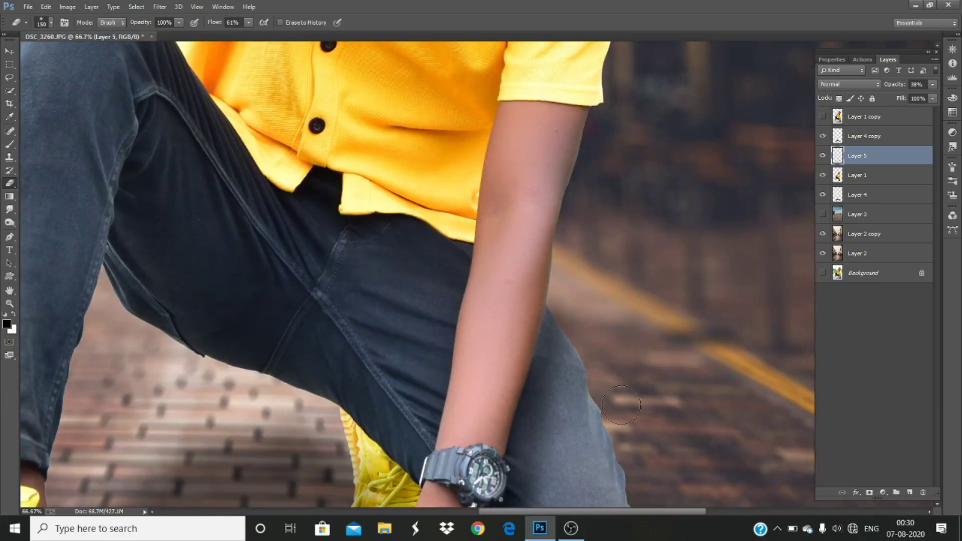
- Add a new layer above Layer 5, paint black shading on the inner thigh beside the raised leg, and set its opacity to 24%
key("ctrl+minus")
key("ctrl+minus")
key("ctrl+minus")
key("ctrl+minus")
key("ctrl+minus")
key("ctrl+plus")
key("ctrl+plus")
key("ctrl+plus")
key("ctrl+plus")
left_click_drag(552, 442, 505, 72)
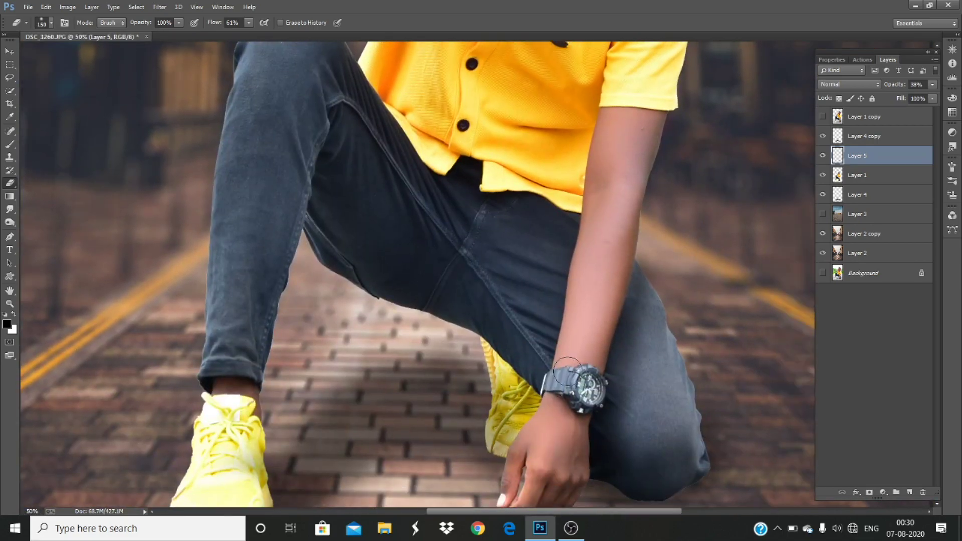
key("ctrl+shift+alt+n")
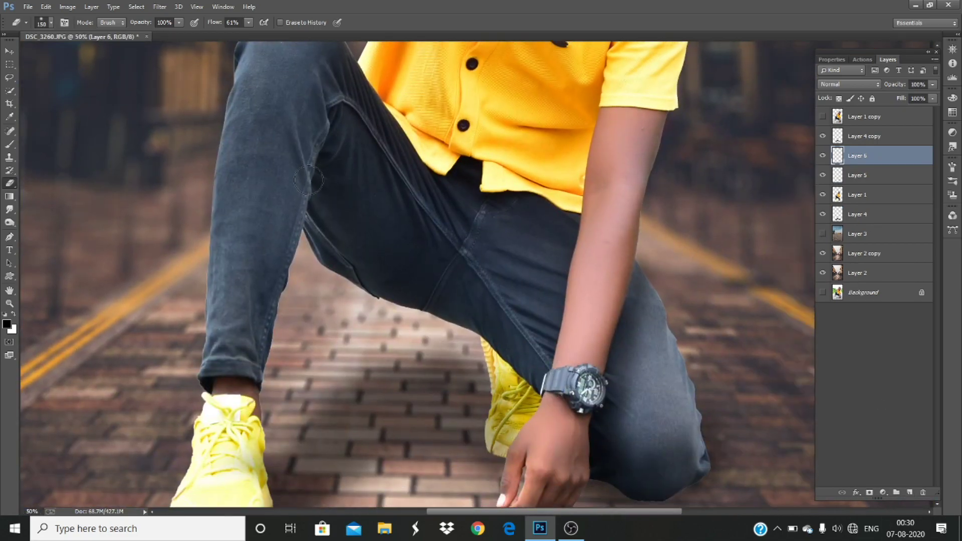
key("b")
mouse_move(371, 95)
left_mouse_down()
mouse_move(386, 166)
mouse_move(315, 189)
mouse_move(340, 258)
left_mouse_up()
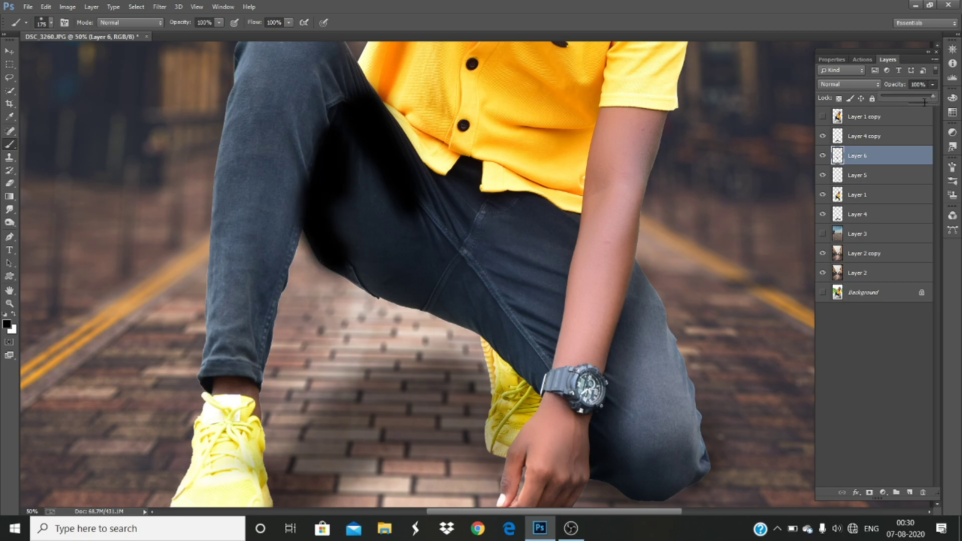
left_click_drag(924, 103, 887, 108)
- Paint more black shading on Layer 6 along the raised leg's inner edge and the shirt's side beneath the raised arm
left_click_drag(299, 177, 257, 356)
left_click_drag(328, 108, 308, 174)
scroll(321, 129, "up", 5)
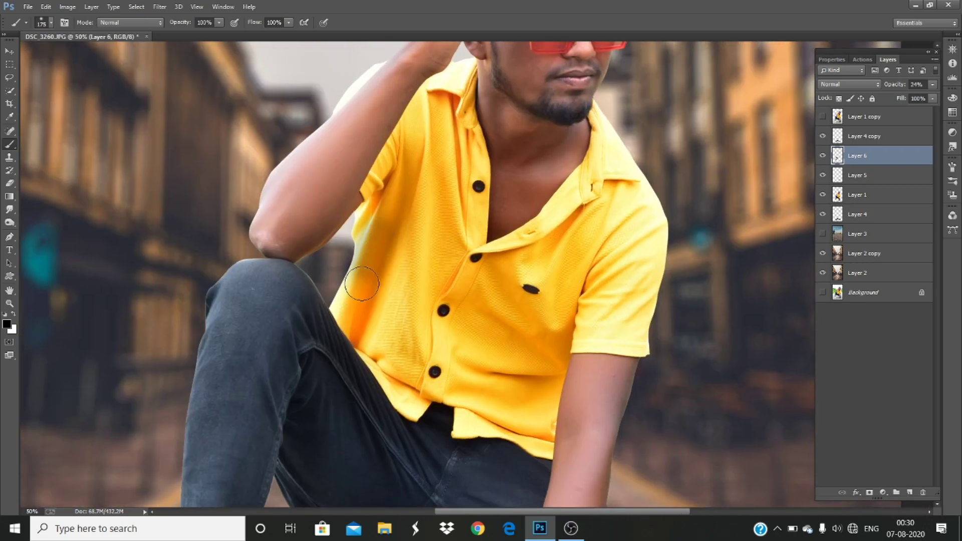
left_click_drag(622, 375, 485, 331)
left_click_drag(398, 325, 356, 469)
left_click_drag(430, 322, 523, 386)
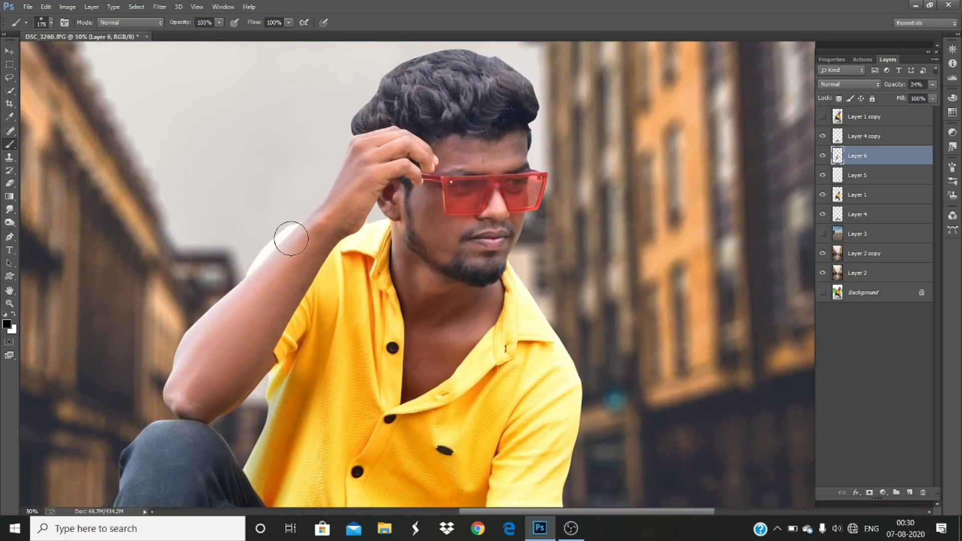
- Duplicate Layer 1 as a working copy for dodging and burning
key("ctrl+minus")
key("ctrl+minus")
key("ctrl+minus")
key("ctrl+minus")
key("ctrl+minus")
key("ctrl+plus")
key("ctrl+plus")
key("ctrl+plus")
key("ctrl+plus")
key("ctrl+plus")
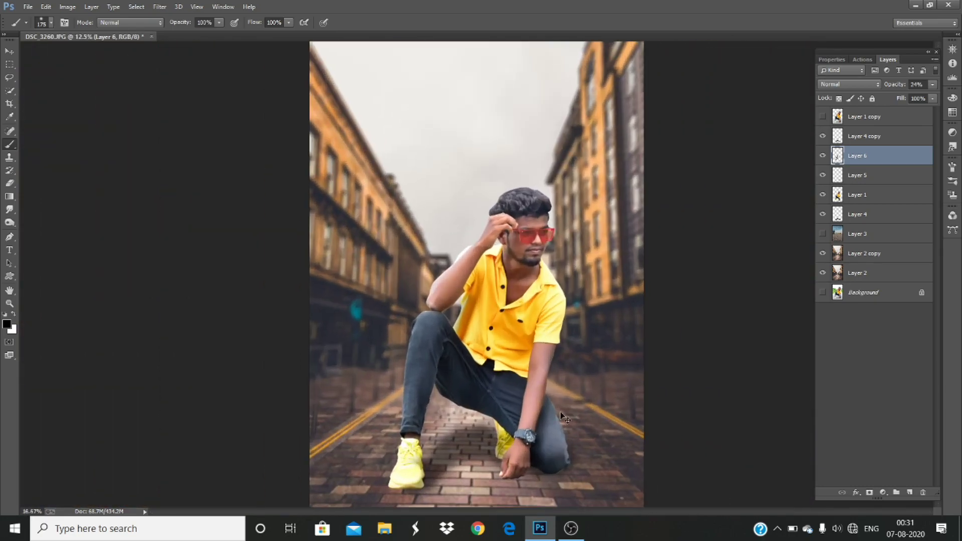
left_click_drag(509, 320, 535, 339)
left_click(856, 197)
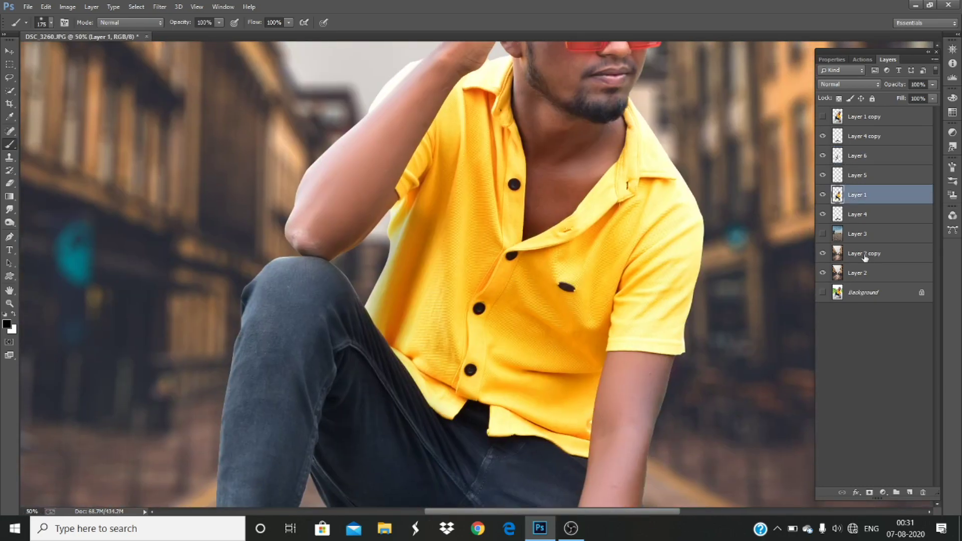
key("ctrl+j")
left_click(837, 215, "ctrl")
key("ctrl+d")
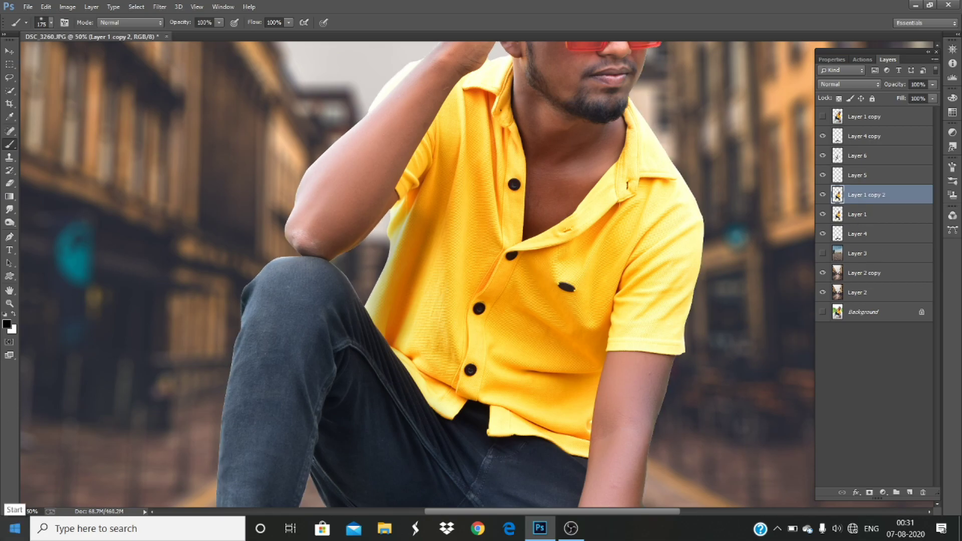
- Dodge the midtones down the front of the raised leg on Layer 1 copy 2, using a 200 px brush at 26% exposure
left_click(10, 222)
left_click_drag(420, 224, 484, 167)
key("ctrl+plus")
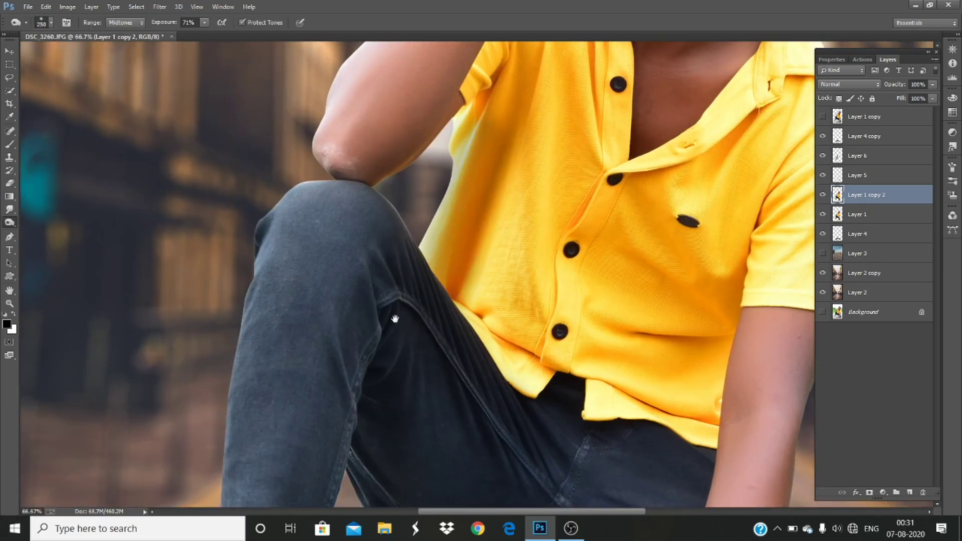
left_click_drag(395, 320, 557, 214)
left_click(9, 222)
left_click(50, 221)
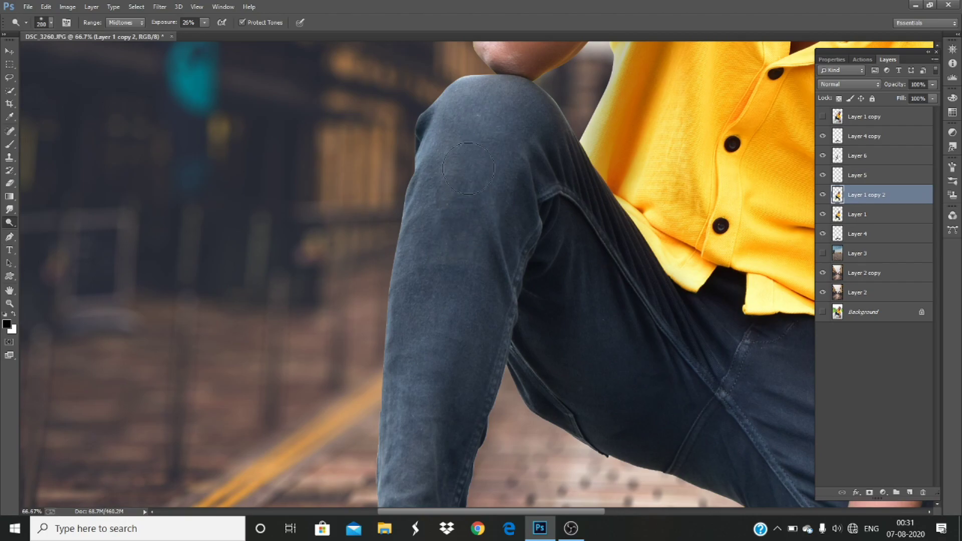
mouse_move(454, 136)
left_mouse_down()
mouse_move(424, 271)
mouse_move(408, 439)
mouse_move(420, 314)
left_mouse_up()
left_click_drag(419, 301, 416, 371)
left_click_drag(477, 273, 461, 401)
mouse_move(461, 210)
left_mouse_down()
mouse_move(436, 250)
mouse_move(422, 383)
mouse_move(438, 284)
mouse_move(426, 345)
left_mouse_up()
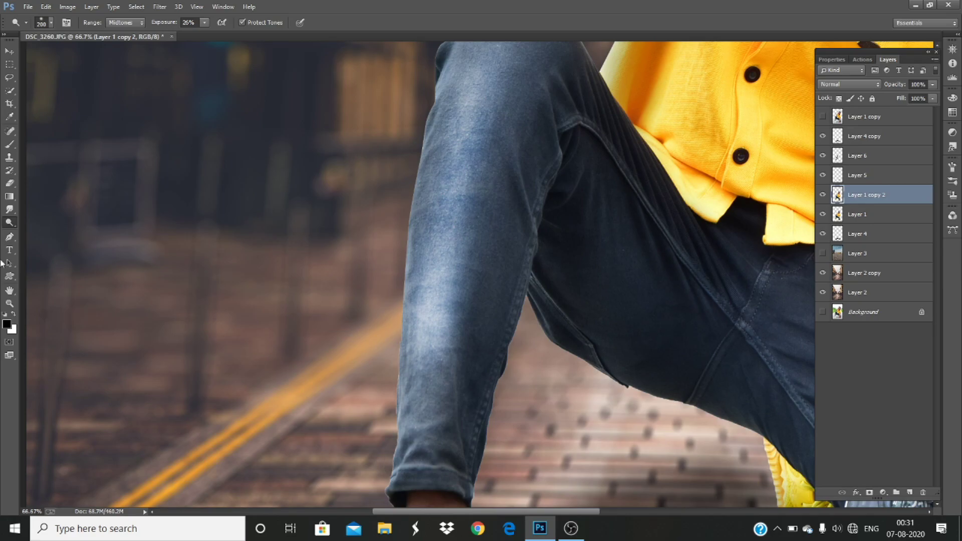
- Burn the midtones along the raised leg's inner edge towards the hem, using a 250 px brush at 71% exposure
left_click_drag(377, 77, 168, 189)
left_click_drag(521, 431, 281, 185)
left_click_drag(296, 400, 436, 192)
left_click_drag(239, 292, 250, 461)
left_click_drag(314, 175, 330, 427)
left_click_drag(308, 90, 334, 344)
mouse_move(473, 230)
left_mouse_down()
mouse_move(425, 318)
mouse_move(443, 202)
left_mouse_up()
right_click(9, 222)
left_click(49, 231)
left_click_drag(263, 420, 310, 196)
scroll(251, 421, "down", 8)
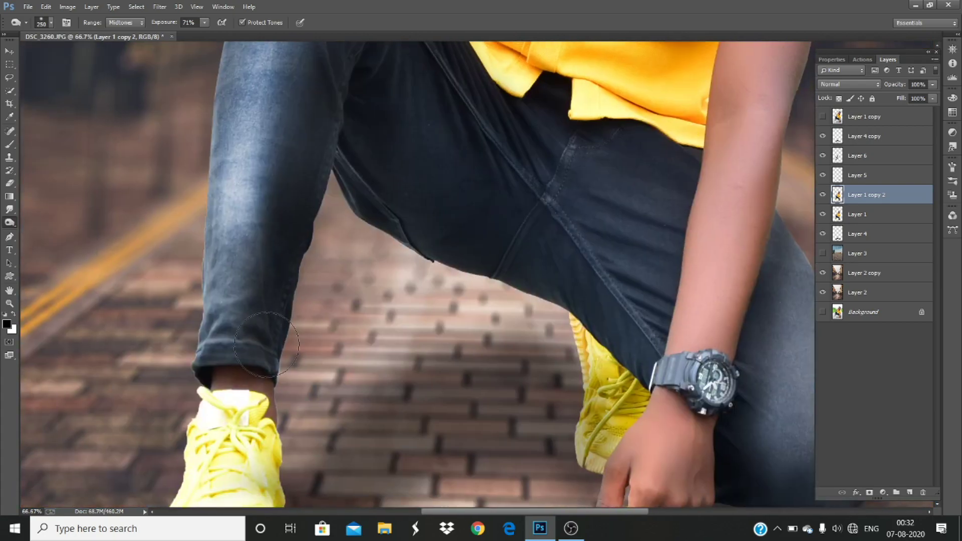
- Check the shading on the raised and kneeling legs up close and in the whole composite
scroll(389, 341, "up", 3)
scroll(388, 341, "right", 3)
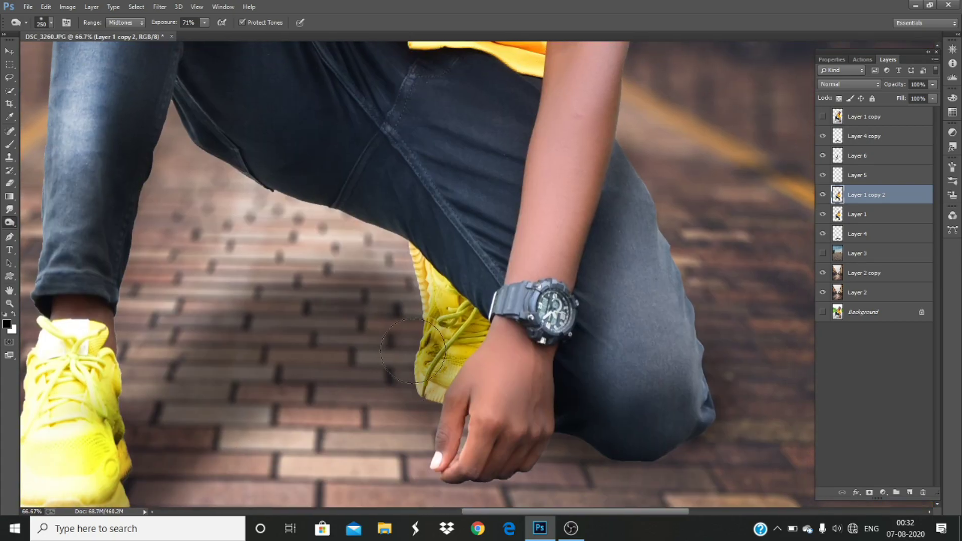
scroll(412, 351, "up", 3)
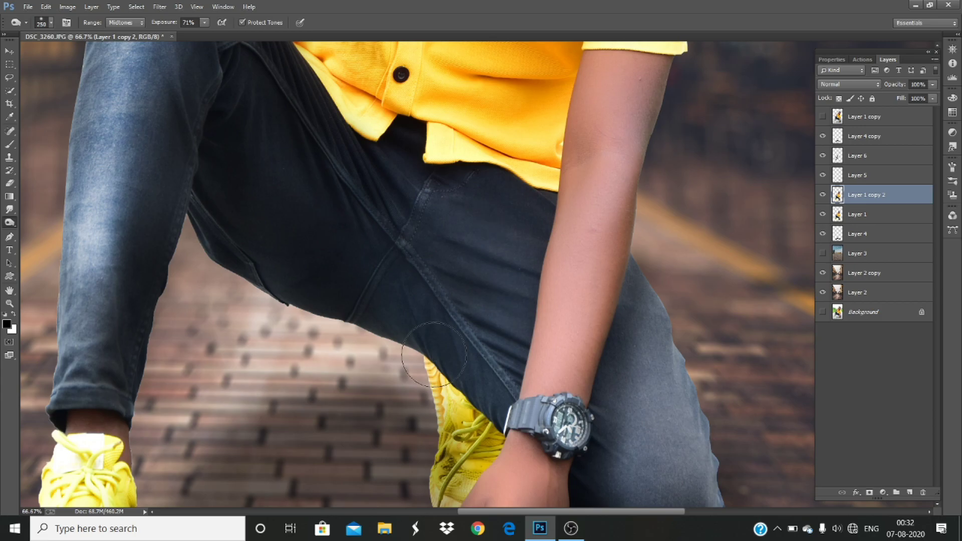
scroll(434, 355, "down", 3)
scroll(434, 354, "right", 3)
mouse_move(14, 222)
left_mouse_down()
mouse_move(40, 223)
mouse_move(22, 224)
mouse_move(40, 232)
left_mouse_up()
scroll(500, 357, "up", 3)
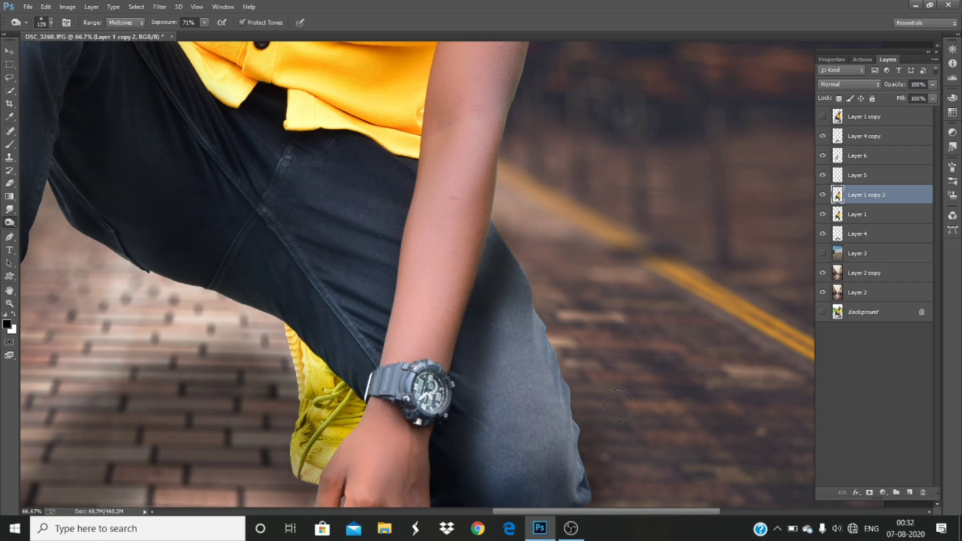
key("ctrl+minus")
key("ctrl+minus")
key("ctrl+minus")
key("ctrl+minus")
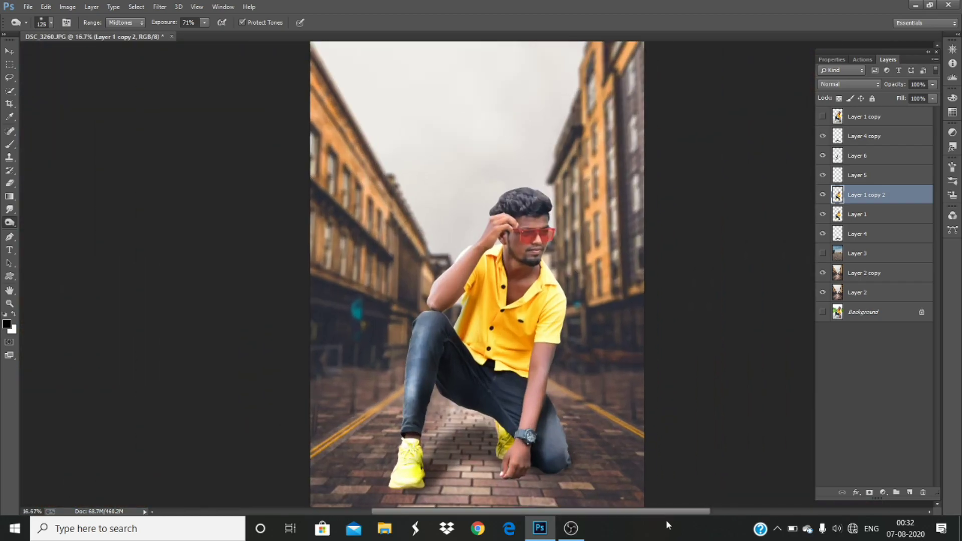
- Dodge the midtones on the inner thigh and the thigh beside the straight forearm, using a 200 px brush at 26% exposure
key("ctrl+plus")
key("ctrl+plus")
key("ctrl+plus")
left_click_drag(522, 423, 503, 294)
scroll(501, 293, "down", 3)
left_click_drag(9, 222, 40, 222)
left_click_drag(532, 433, 461, 353)
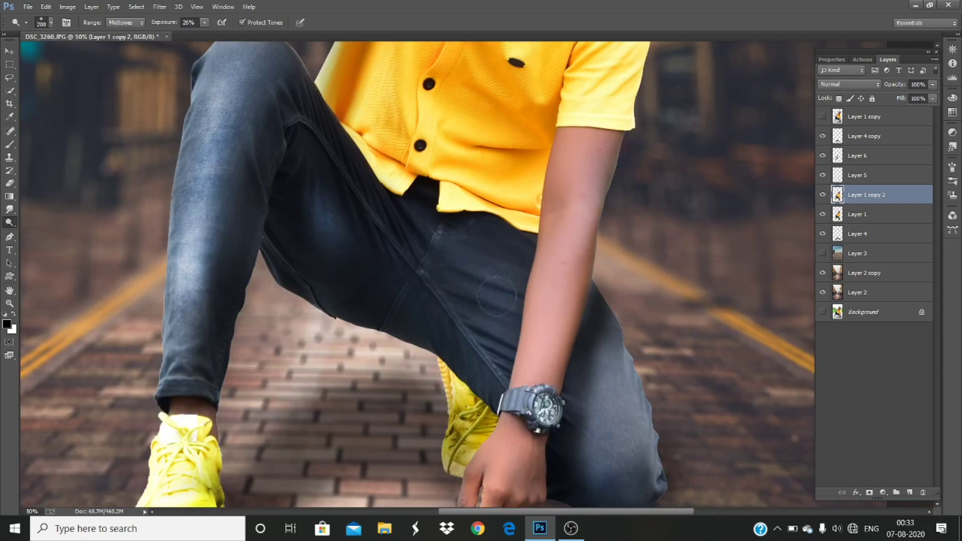
left_click_drag(518, 304, 525, 265)
mouse_move(463, 153)
left_mouse_down()
mouse_move(464, 407)
mouse_move(457, 363)
left_mouse_up()
- Burn the midtones in the folds of the yellow shirt's front, using a 125 px brush at 71% exposure
right_click(9, 221)
left_click(40, 232)
left_click_drag(170, 300, 140, 233)
scroll(466, 268, "up", 2)
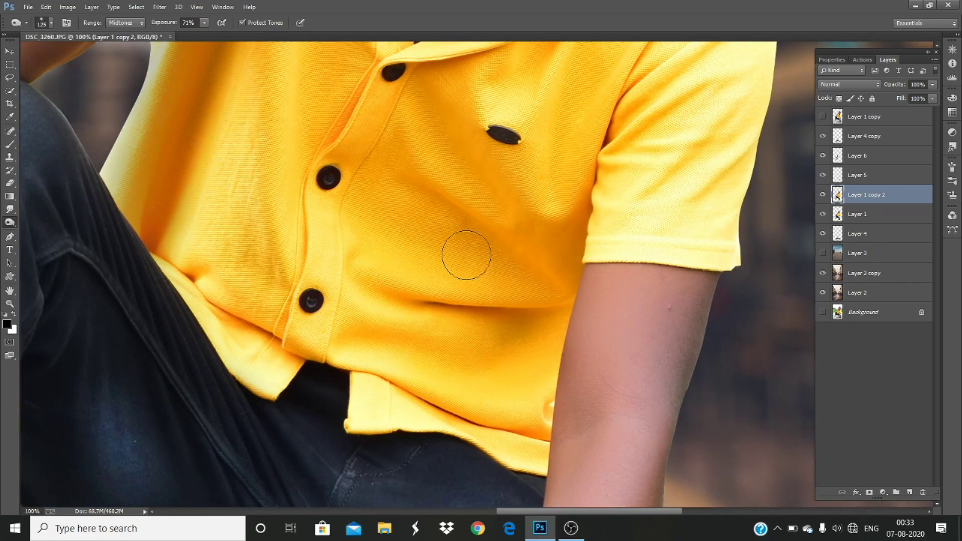
left_click_drag(516, 212, 450, 304)
left_click_drag(396, 225, 436, 278)
left_click_drag(392, 179, 356, 389)
left_click_drag(427, 193, 410, 357)
left_click_drag(412, 481, 443, 336)
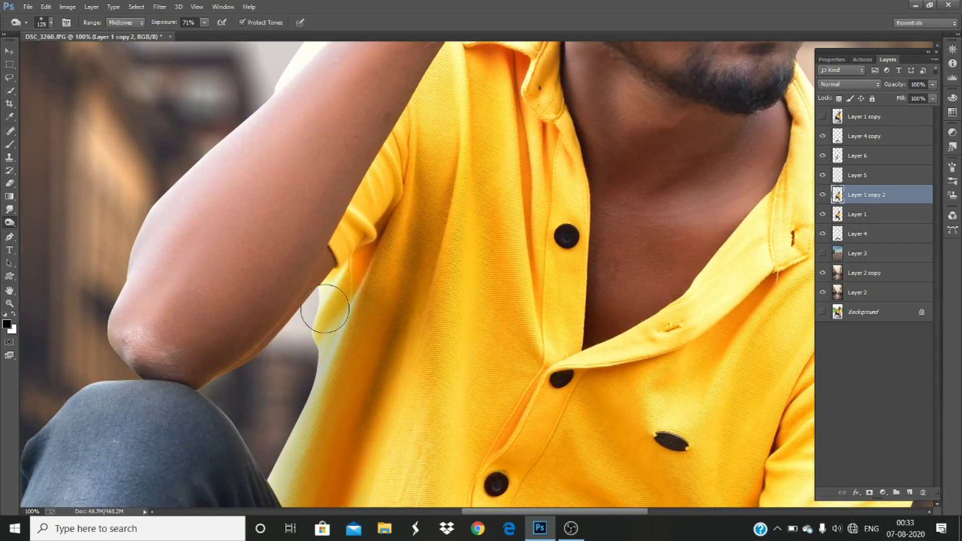
- Lower the opacity of Layer 1 copy 2 to 87% and check the whole composite
scroll(338, 289, "down", 7)
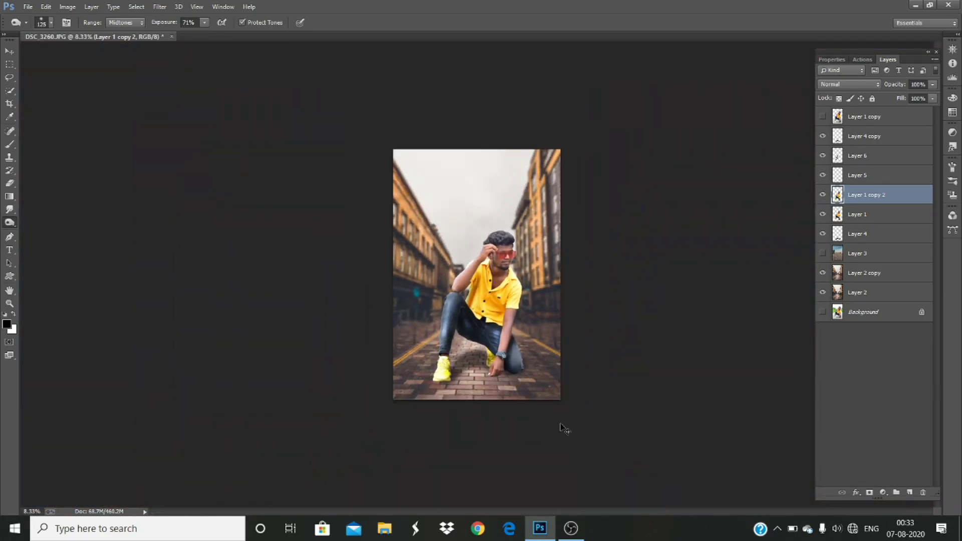
scroll(564, 428, "up", 4)
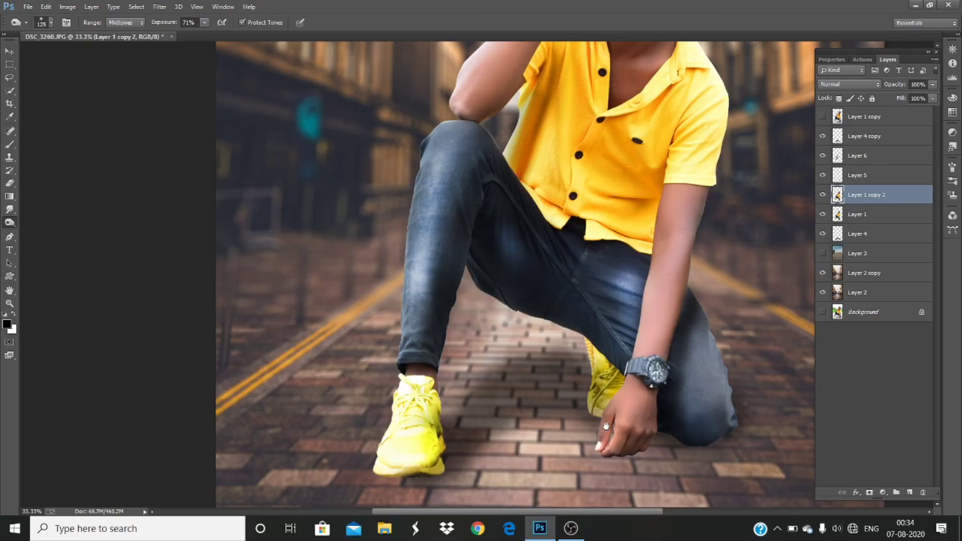
scroll(595, 224, "down", 2)
left_click_drag(924, 94, 926, 96)
scroll(841, 216, "down", 2)
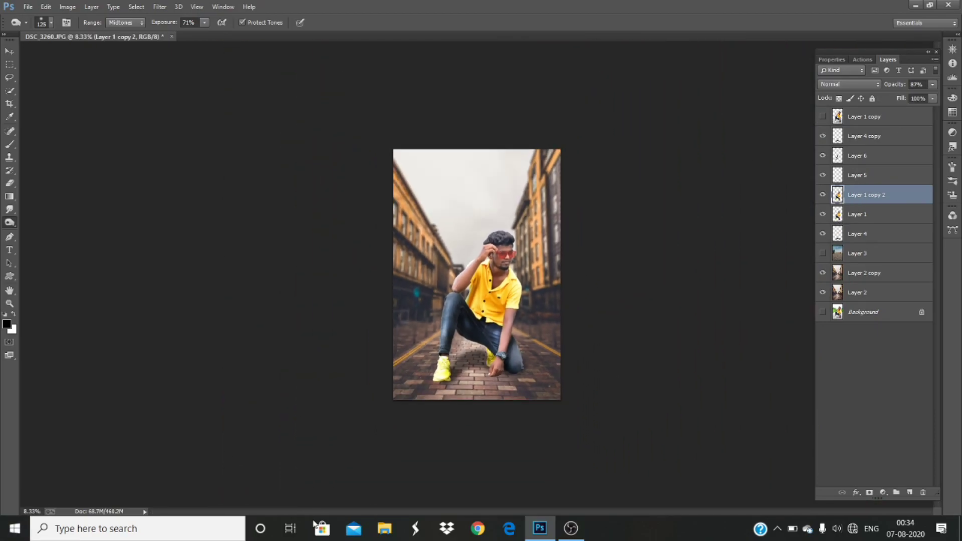
scroll(542, 276, "up", 1)
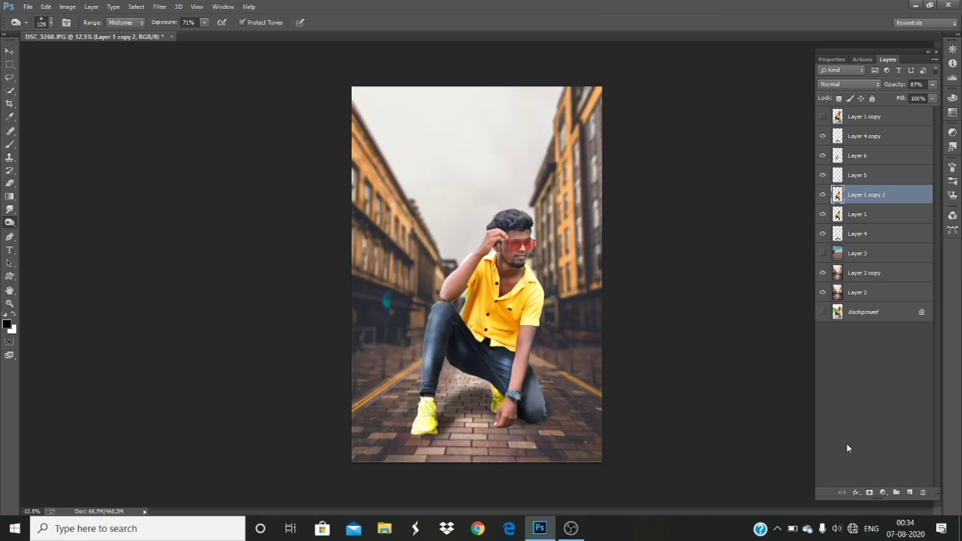
- Paint soft black shading over the kneeling leg on a new layer with a 900 px brush, and reduce that layer's opacity to 30%
left_click(909, 493)
left_click(12, 149)
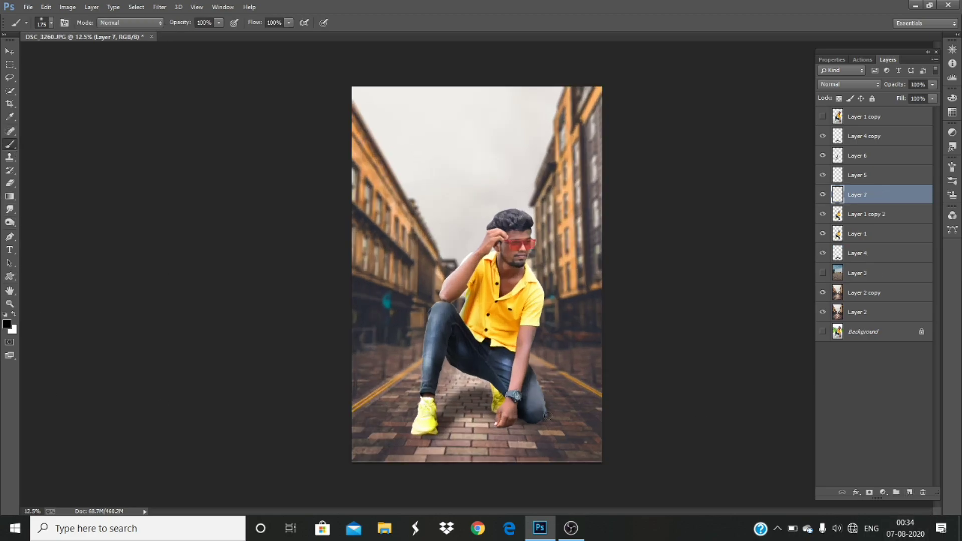
left_click_drag(542, 389, 579, 357)
left_click_drag(933, 84, 903, 103)
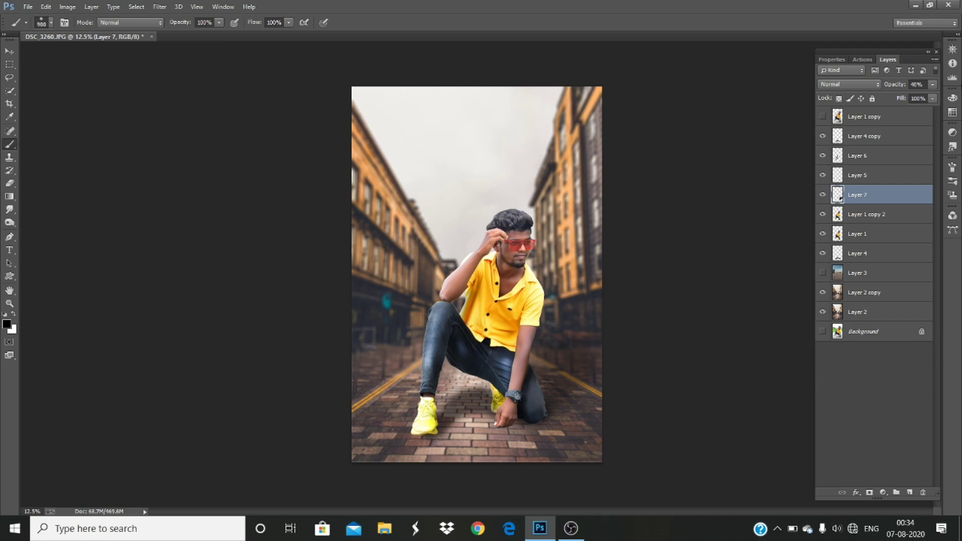
left_click(10, 224)
right_click(11, 225)
left_click(55, 222)
right_click(10, 226)
left_click(56, 223)
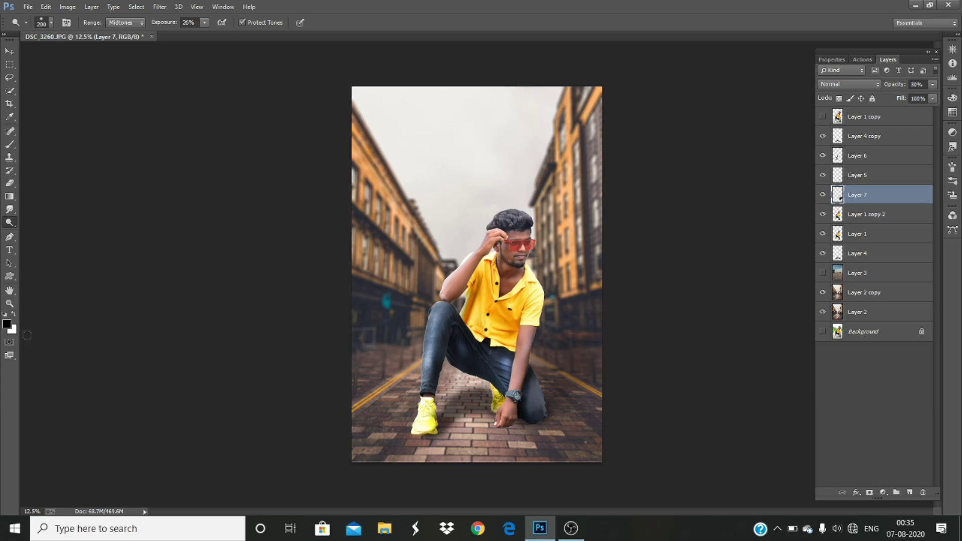
right_click(8, 226)
left_click(51, 232)
key("ctrl+minus")
key("ctrl+plus")
key("ctrl+plus")
key("ctrl+minus")
key("ctrl+plus")
key("ctrl+minus")
key("ctrl+plus")
key("ctrl+plus")
key("ctrl+plus")
key("ctrl+plus")
key("ctrl+plus")
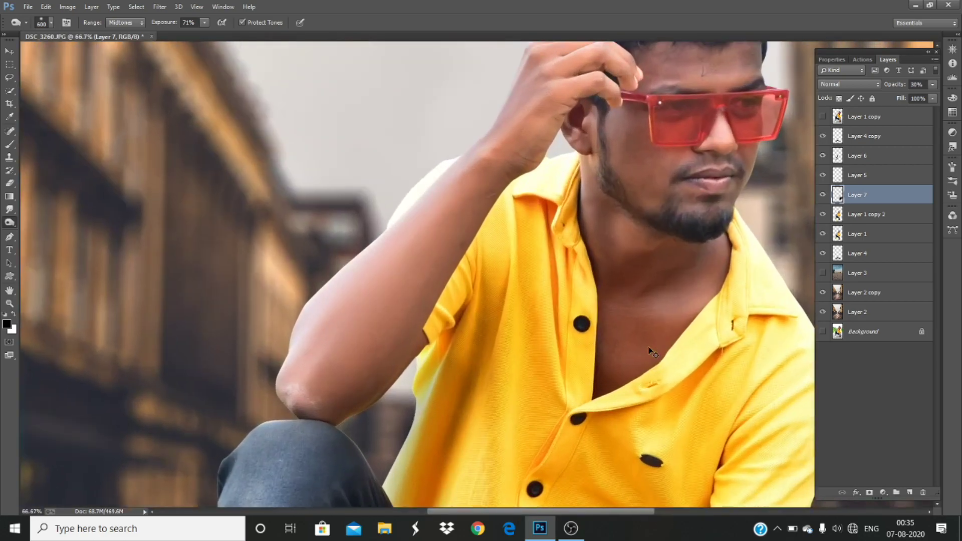
key("ctrl+minus")
key("ctrl+minus")
key("ctrl+minus")
key("ctrl+minus")
key("ctrl+minus")
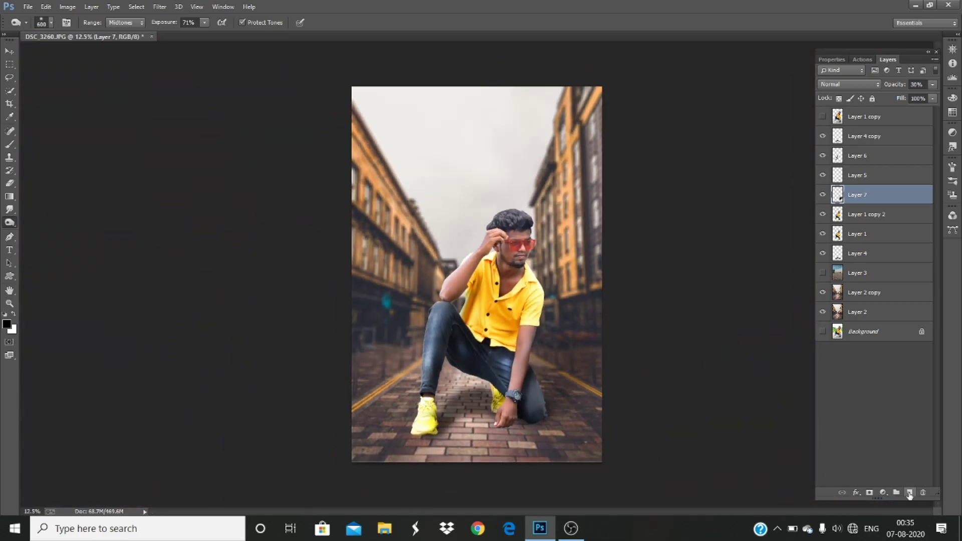
- Add an empty layer above Layer 7, duplicate Layer 1 copy 2, and clear the selection
left_click(909, 494)
left_click(876, 235)
left_click(823, 236)
left_click(823, 236)
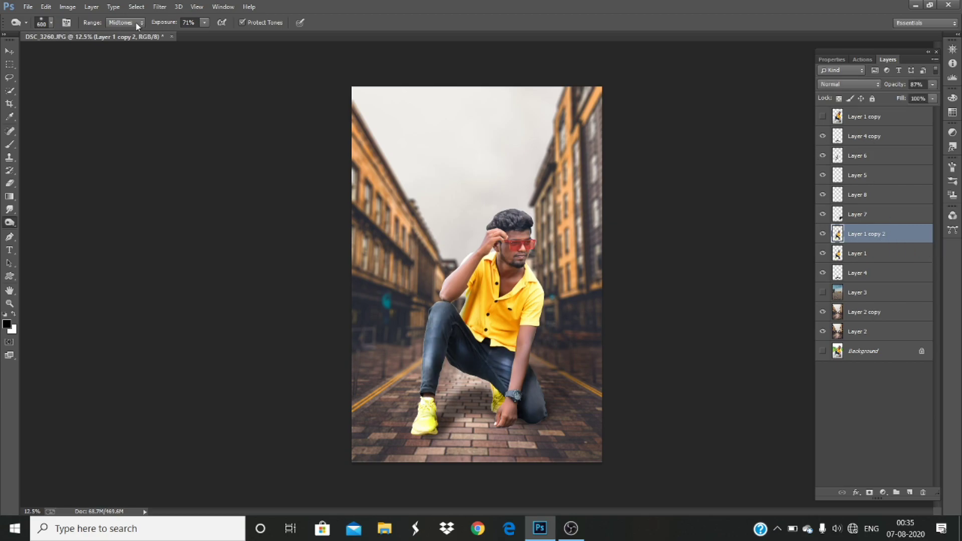
key("ctrl+j")
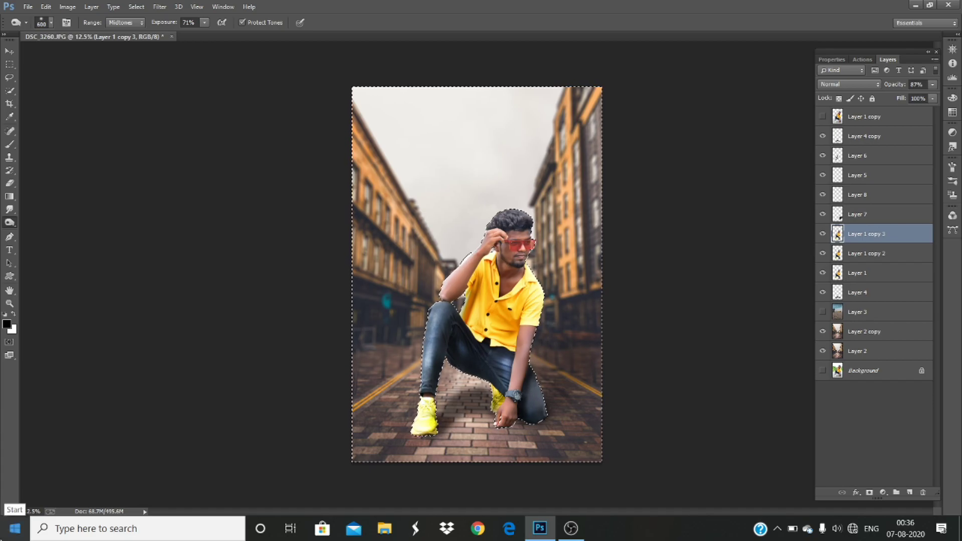
key("ctrl+d")
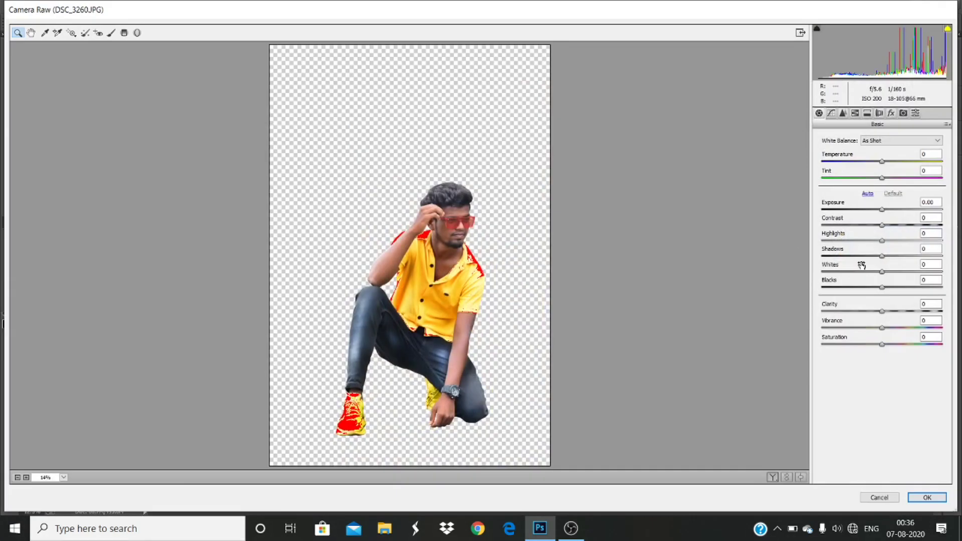
- Apply Camera Raw to the duplicate with exposure +0.95, highlights -70, shadows -1, whites +14, blacks +19, clarity +18 and vibrance +14
left_click_drag(882, 241, 840, 241)
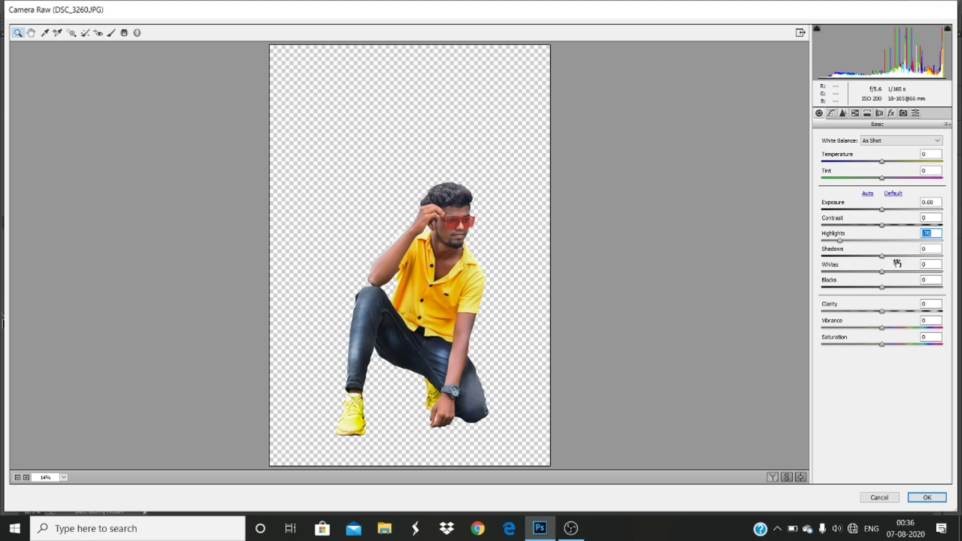
left_click_drag(884, 211, 896, 211)
mouse_move(883, 286)
left_mouse_down()
mouse_move(894, 287)
mouse_move(877, 256)
mouse_move(894, 287)
left_mouse_up()
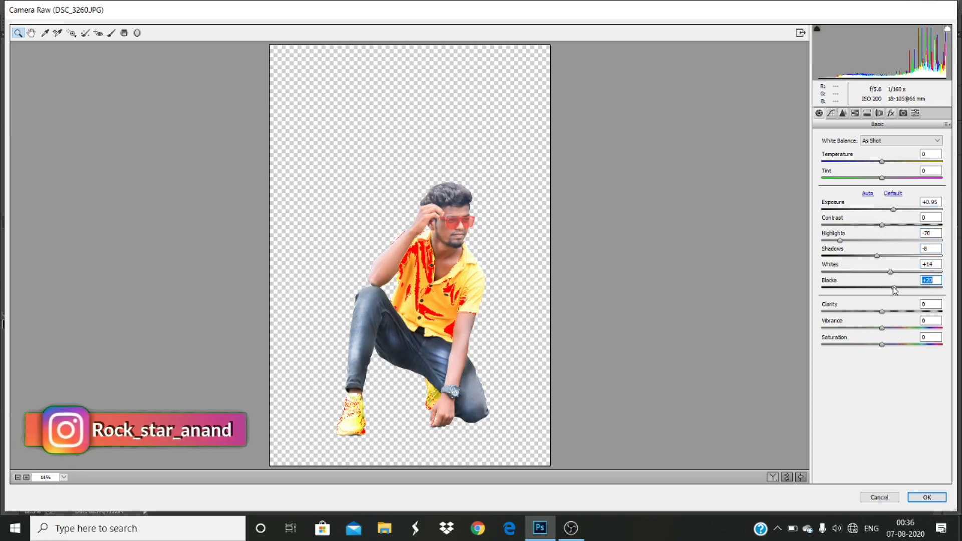
left_click_drag(882, 328, 893, 311)
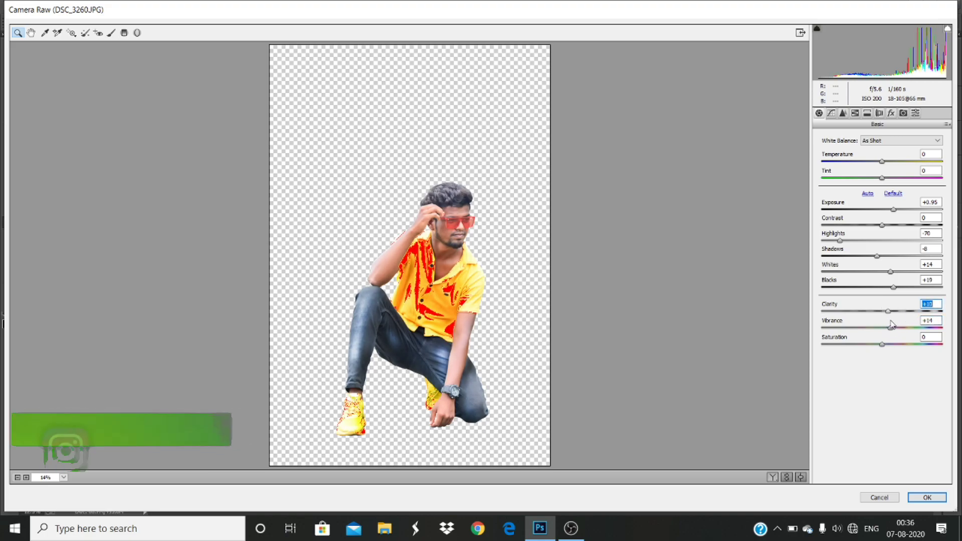
left_click_drag(877, 256, 882, 256)
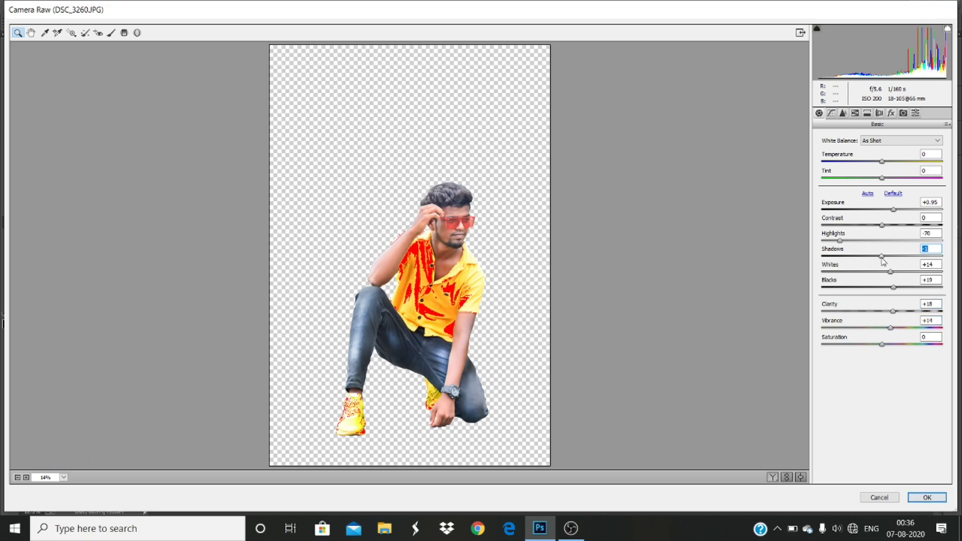
left_click(927, 498)
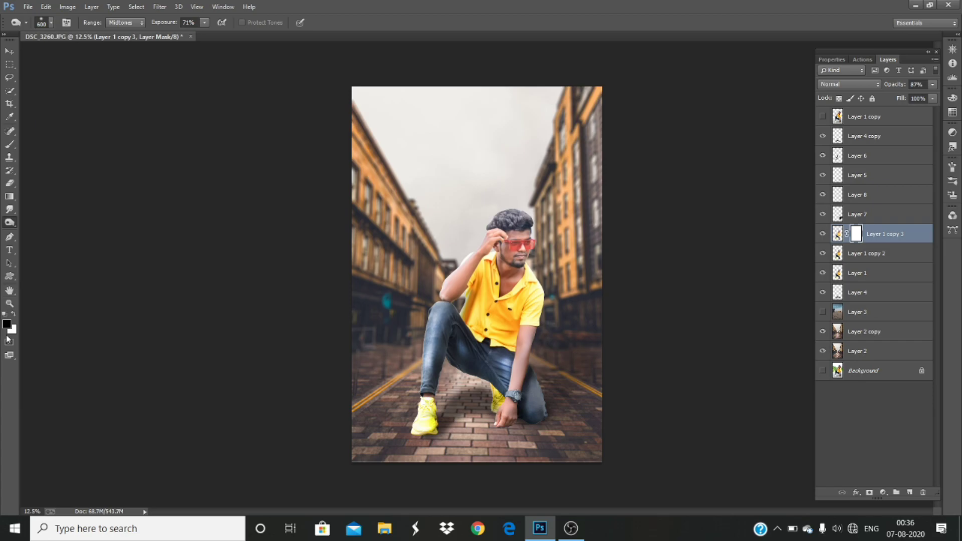
- Within the figure's selection, paint black on Layer 1 copy 3's mask over the raised leg's knee and thigh with a 90 px brush
left_click(11, 144)
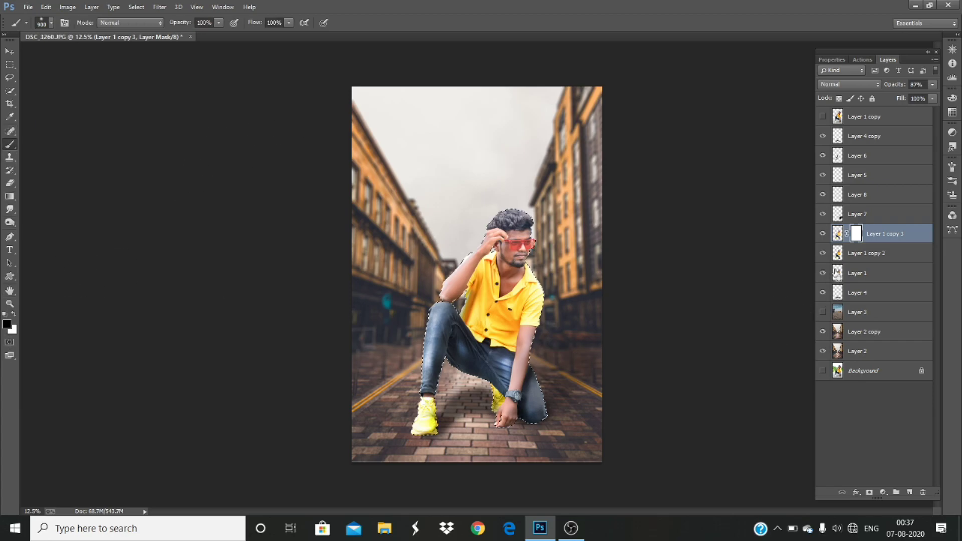
key("ctrl+plus")
key("ctrl+plus")
key("ctrl+plus")
key("ctrl+plus")
key("ctrl+plus")
key("ctrl+plus")
key("bracketleft")
key("bracketleft")
key("bracketleft")
key("bracketleft")
key("bracketleft")
key("bracketleft")
key("bracketleft")
key("bracketleft")
key("bracketleft")
key("bracketleft")
key("bracketleft")
key("bracketleft")
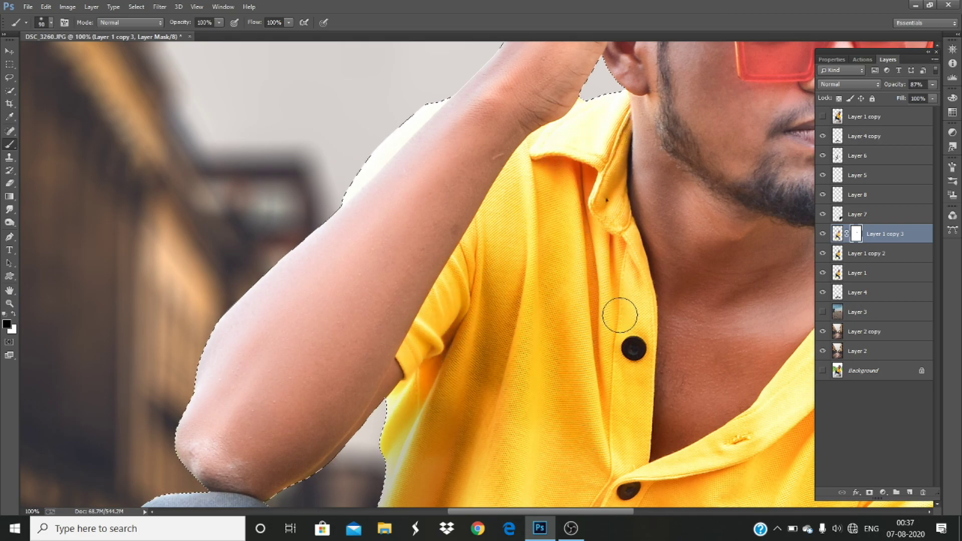
scroll(590, 394, "down", 10)
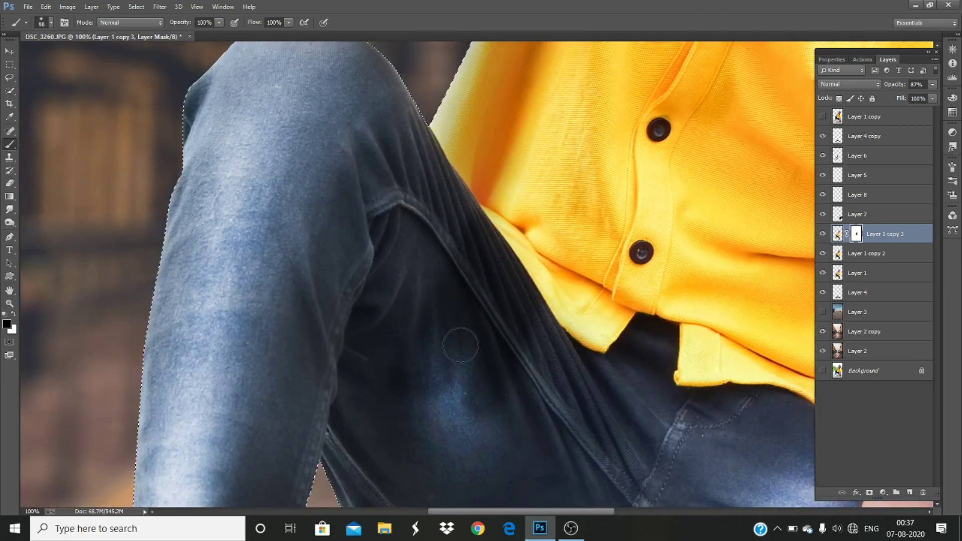
scroll(200, 300, "up", 3)
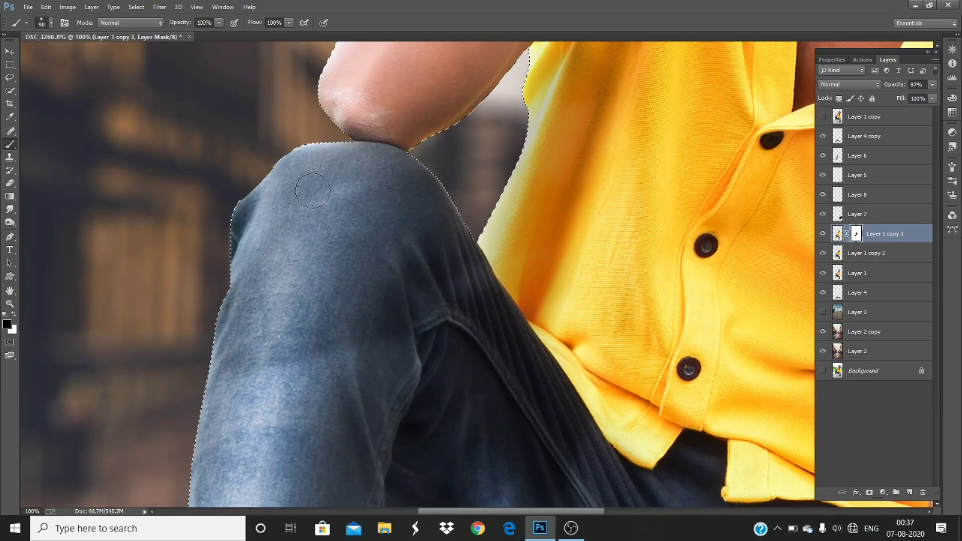
scroll(273, 399, "down", 4)
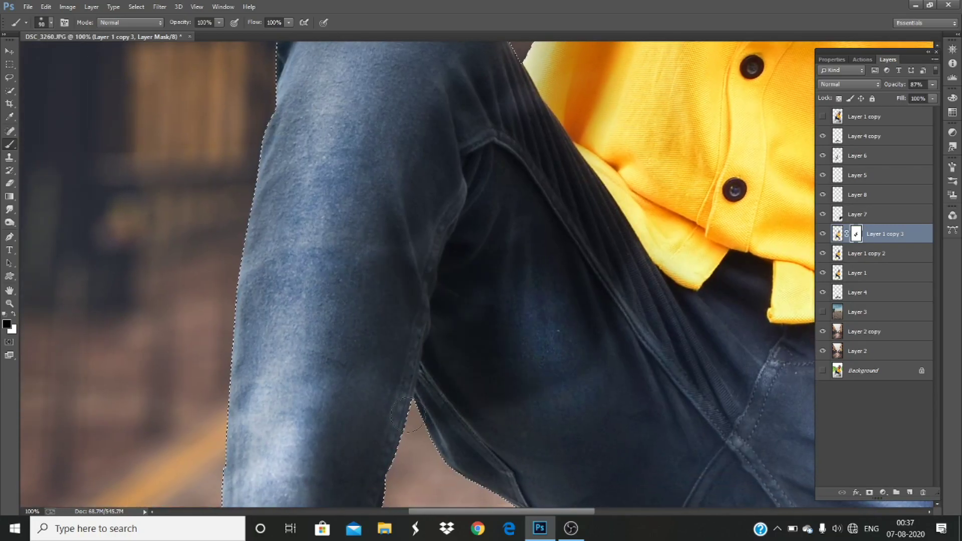
scroll(489, 428, "down", 5)
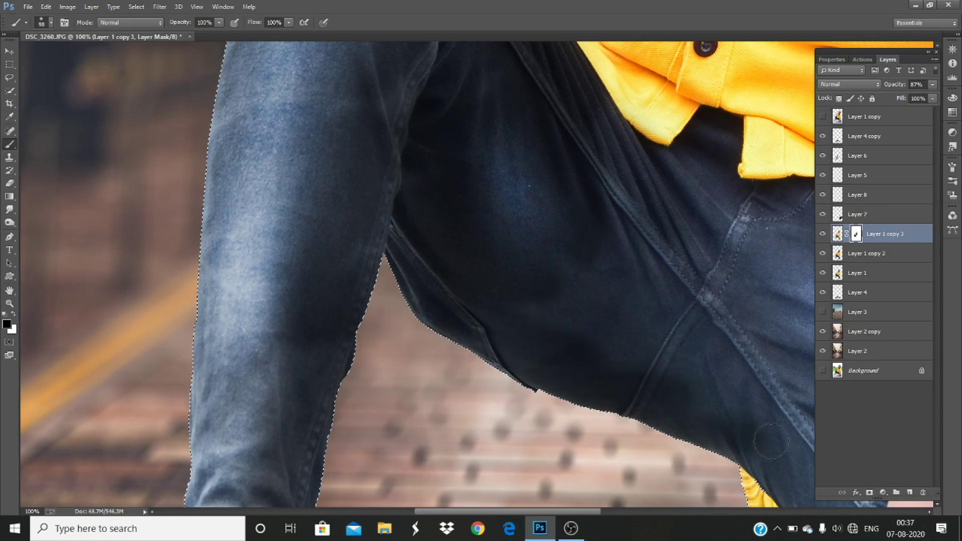
- Mask the brightening off the rest of the jeans, down the raised leg and over the kneeling leg, with a 500 px black brush
left_click_drag(757, 324, 635, 183)
key("bracketright")
key("bracketright")
key("bracketright")
key("bracketright")
key("bracketright")
key("bracketright")
key("bracketright")
key("bracketright")
key("bracketright")
mouse_move(741, 216)
left_mouse_down()
mouse_move(675, 359)
mouse_move(629, 159)
left_mouse_up()
left_click_drag(210, 301, 272, 198)
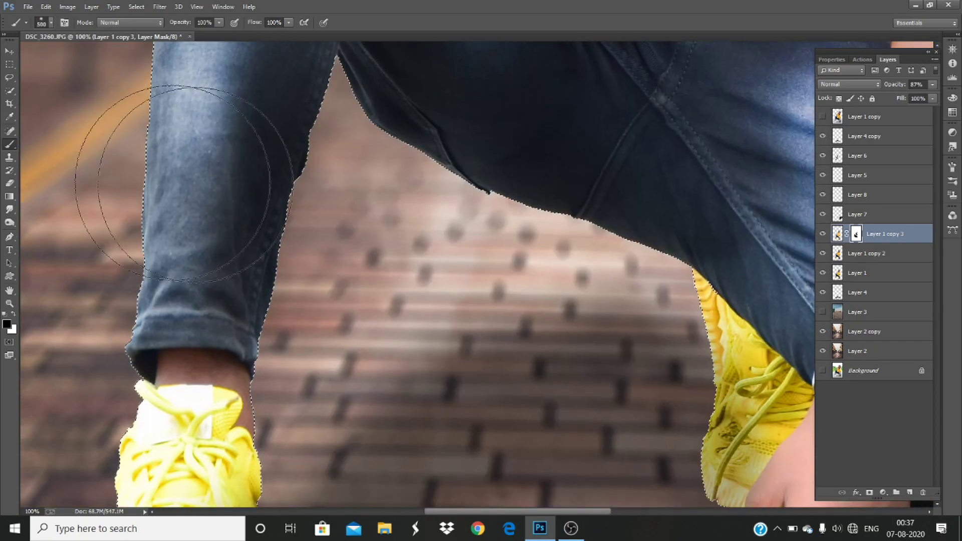
scroll(182, 323, "down", 5)
scroll(692, 416, "right", 6)
scroll(691, 416, "up", 2)
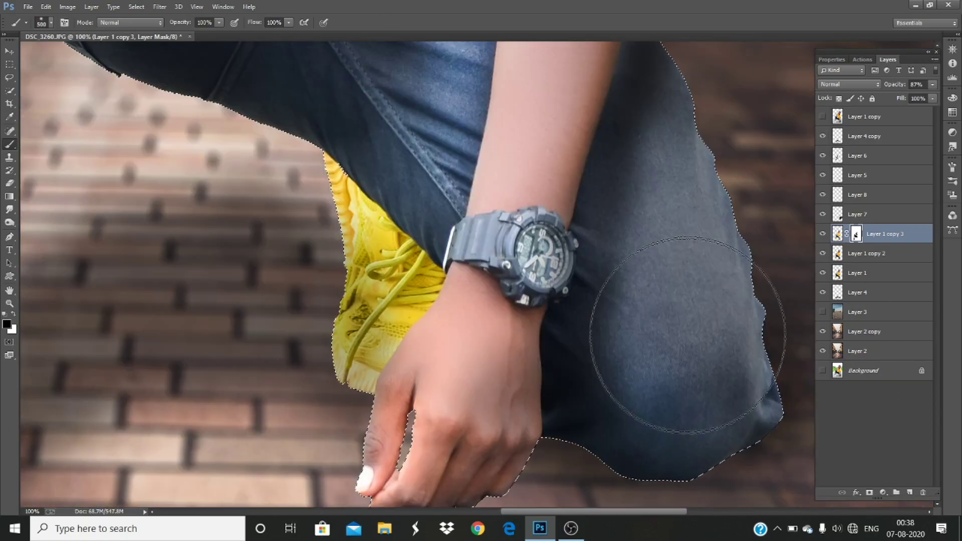
- Paint black on the mask over the yellow shirt's front, keeping the 500 px brush
scroll(727, 257, "up", 3)
scroll(726, 257, "left", 3)
scroll(476, 189, "up", 5)
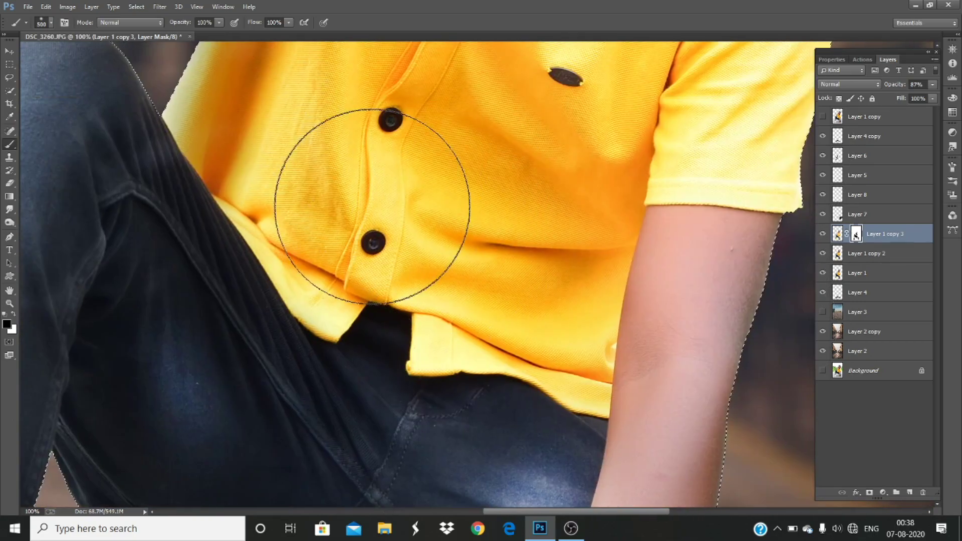
scroll(371, 204, "up", 1)
scroll(623, 257, "up", 8)
scroll(526, 194, "down", 1)
left_click_drag(527, 396, 524, 145)
- Paint black on the mask over both lenses of the red sunglasses with a 45 px brush
key("bracketleft")
key("bracketleft")
key("bracketleft")
key("bracketleft")
key("bracketleft")
key("bracketleft")
key("bracketleft")
key("bracketleft")
key("bracketleft")
key("bracketleft")
key("bracketleft")
key("bracketleft")
key("bracketleft")
key("bracketleft")
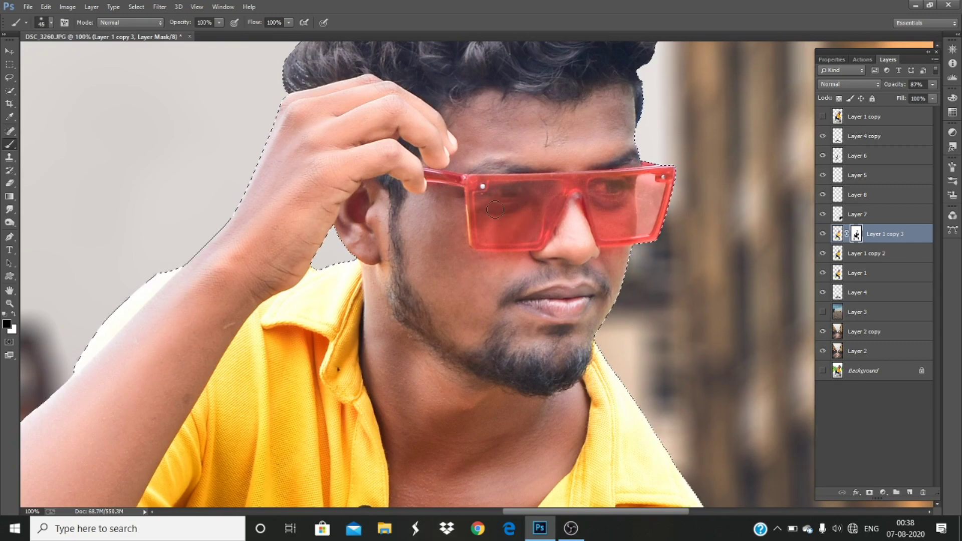
mouse_move(481, 238)
left_mouse_down()
mouse_move(536, 237)
mouse_move(567, 193)
mouse_move(480, 184)
mouse_move(482, 212)
mouse_move(523, 239)
mouse_move(553, 191)
mouse_move(507, 189)
mouse_move(493, 249)
left_mouse_up()
mouse_move(553, 225)
left_mouse_down()
mouse_move(572, 282)
mouse_move(605, 280)
mouse_move(626, 225)
mouse_move(554, 227)
mouse_move(611, 261)
mouse_move(510, 233)
left_mouse_up()
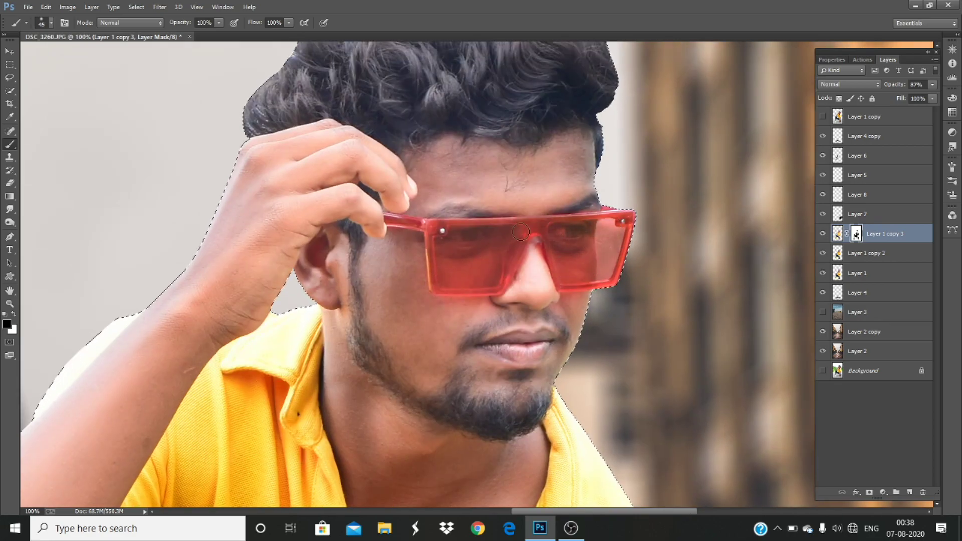
- Lower Layer 1 copy 3's opacity to 63% and clear the figure's selection
key("ctrl+0")
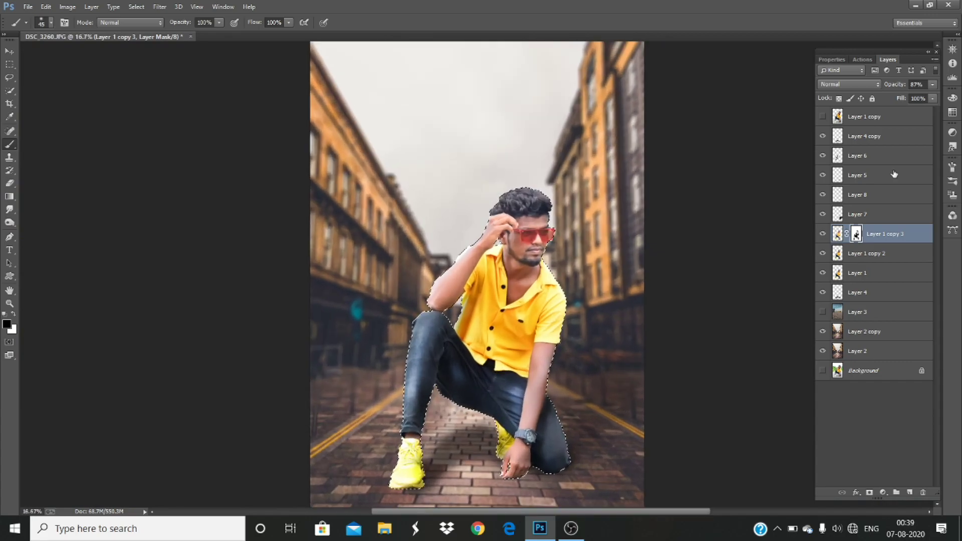
left_click(933, 84)
left_click_drag(930, 96, 919, 97)
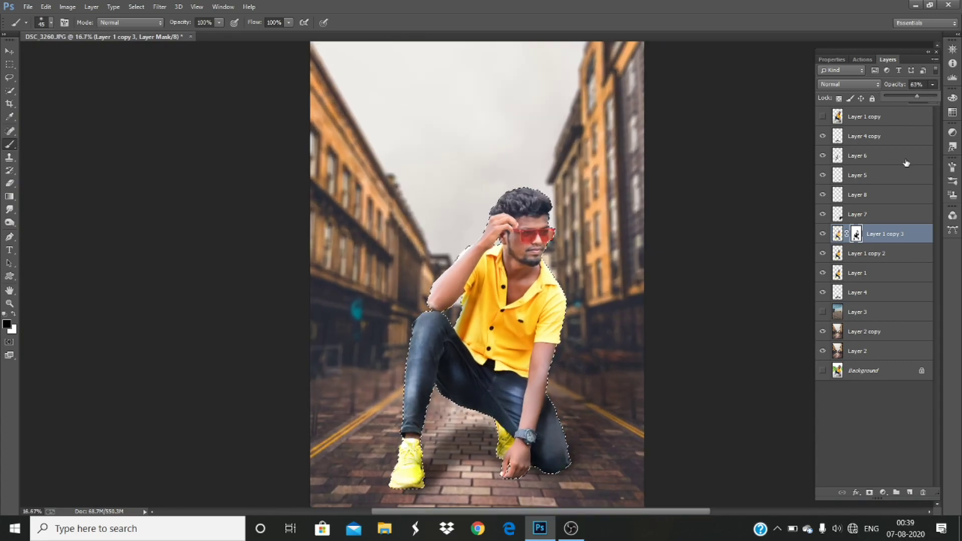
key("ctrl+d")
key("ctrl+minus")
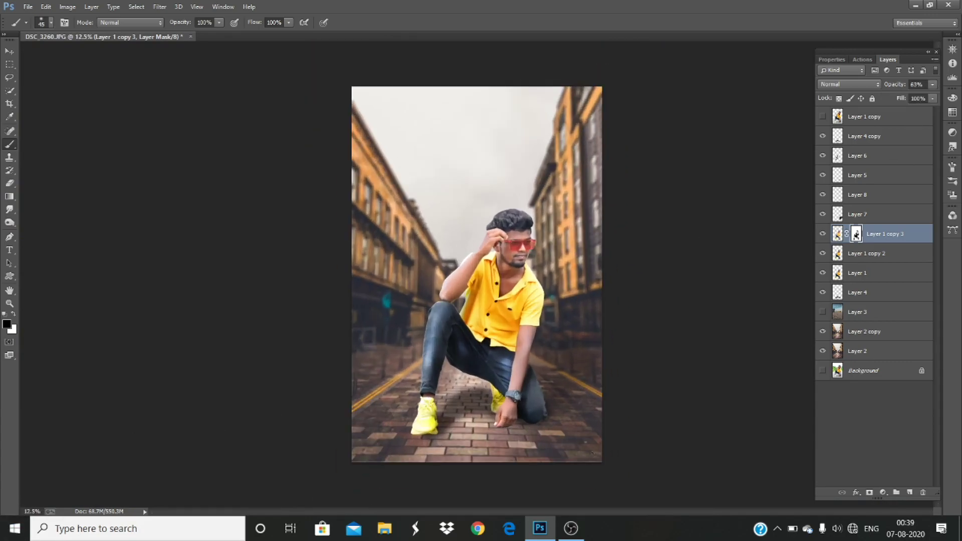
- Add a new blank layer above Layer 1 copy 3, leaving the foreground colour black
left_click(910, 492)
left_click(7, 325)
left_click(90, 280)
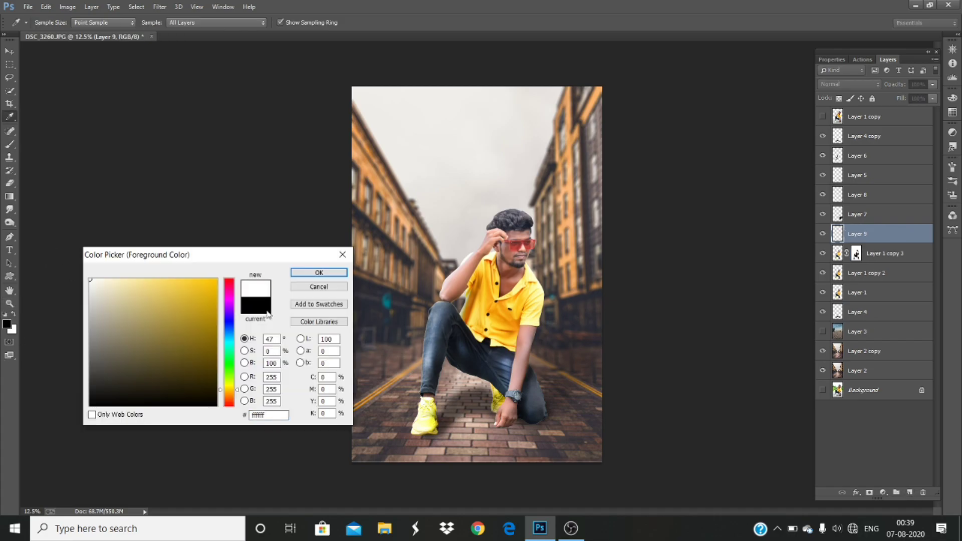
left_click(318, 285)
- Stamp all visible layers into a new layer above Layer 4 copy and open it in the Camera Raw filter
left_click(860, 119)
left_click(858, 137)
key("ctrl+shift+alt+e")
key("ctrl+shift+a")
- Set Contrast +39, Highlights -41, Shadows -32, Whites +17, Blacks +36, Clarity +8, Vibrance +18 and Saturation -13
left_click_drag(882, 225, 906, 239)
left_click_drag(882, 271, 880, 308)
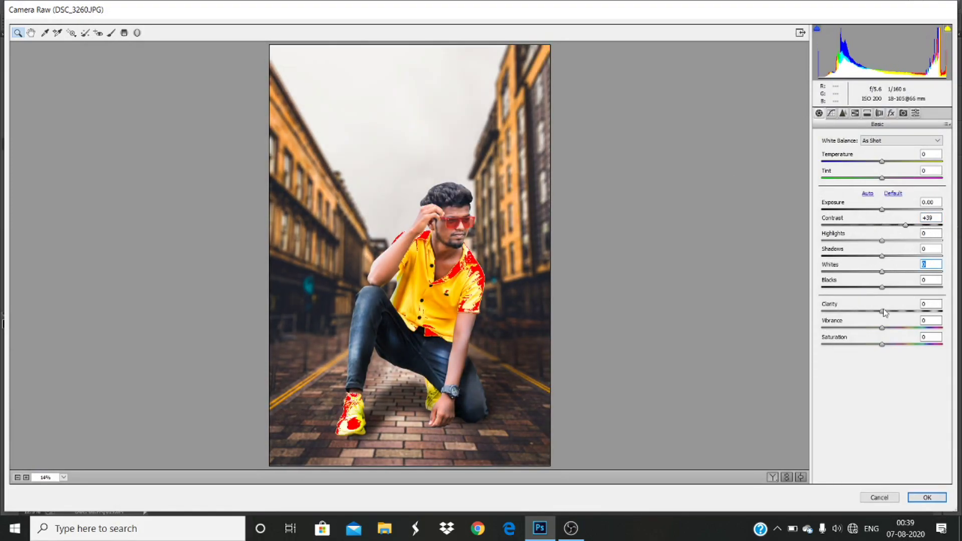
left_click_drag(882, 272, 862, 287)
left_click_drag(882, 240, 857, 252)
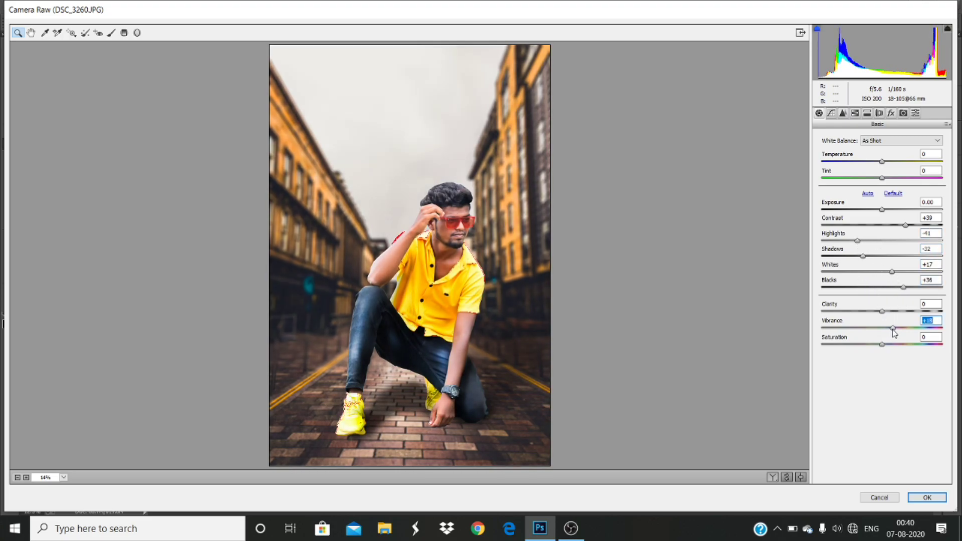
left_click_drag(882, 345, 875, 345)
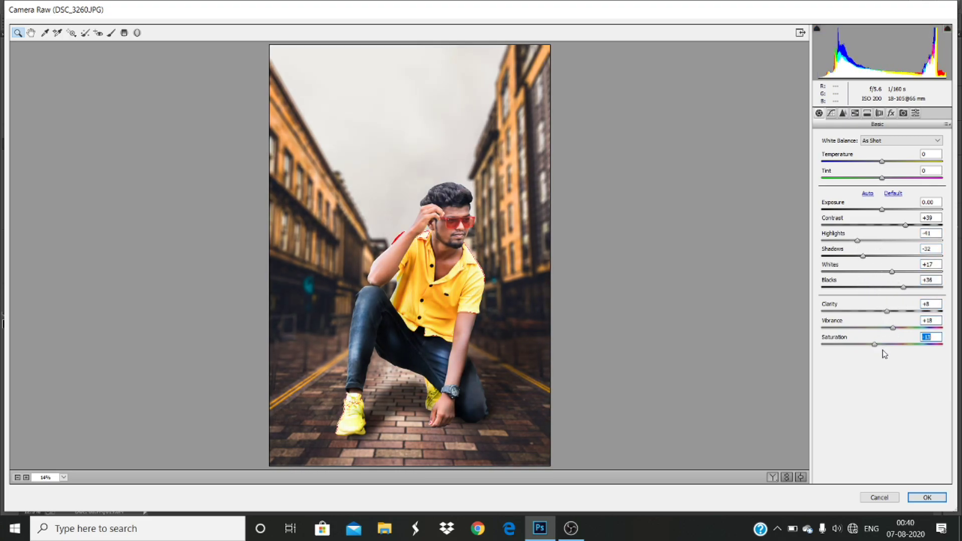
- Adjust the HSL saturation to Oranges -4, Yellows +38, Greens +26 and Aquas +19, and raise the Blues strongly
left_click(856, 113)
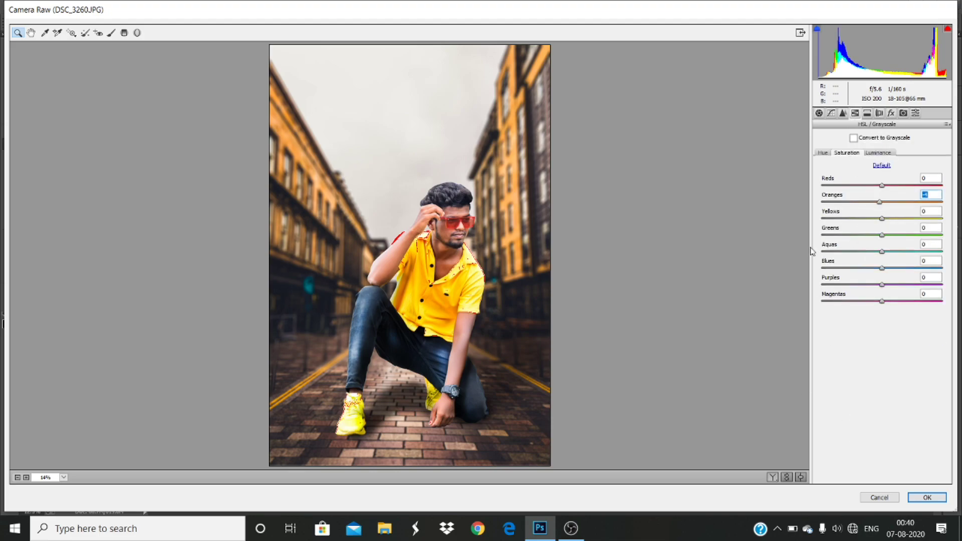
double_click(912, 219)
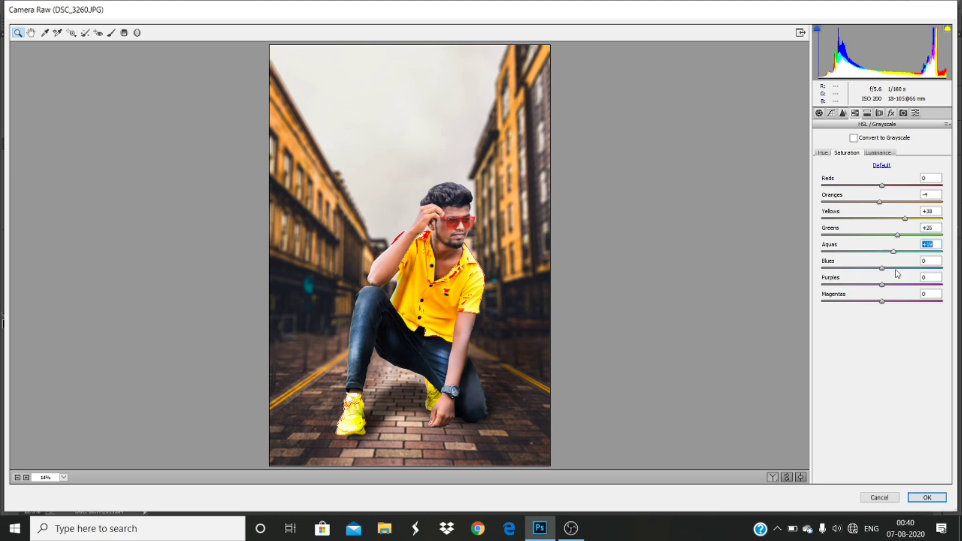
mouse_move(904, 269)
left_mouse_down()
mouse_move(947, 273)
mouse_move(921, 268)
left_mouse_up()
- Set the HSL luminance to Oranges +12, Yellows -2, Greens -6, Aquas +57, Blues +48 and Purples +49, and apply the filter
left_click(877, 153)
left_click_drag(882, 202, 902, 208)
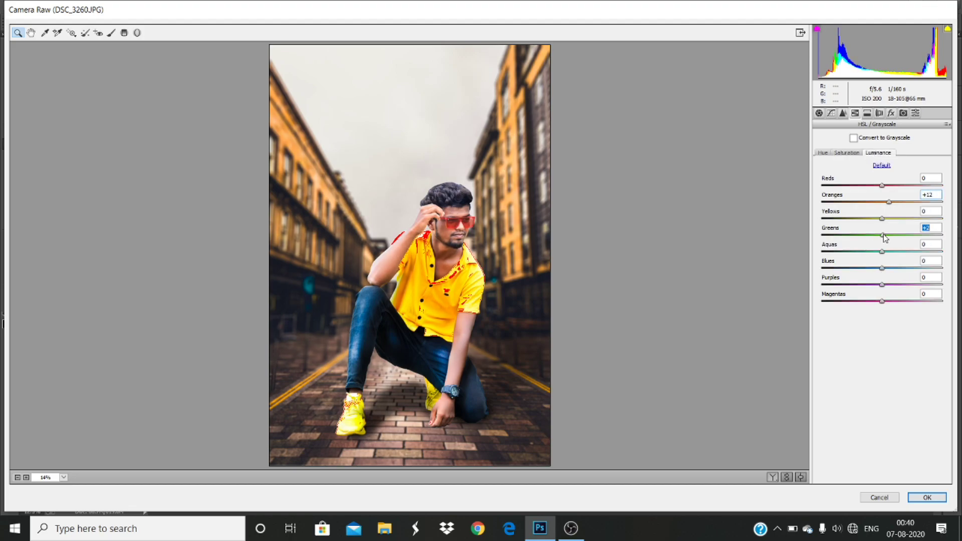
left_click_drag(882, 218, 882, 251)
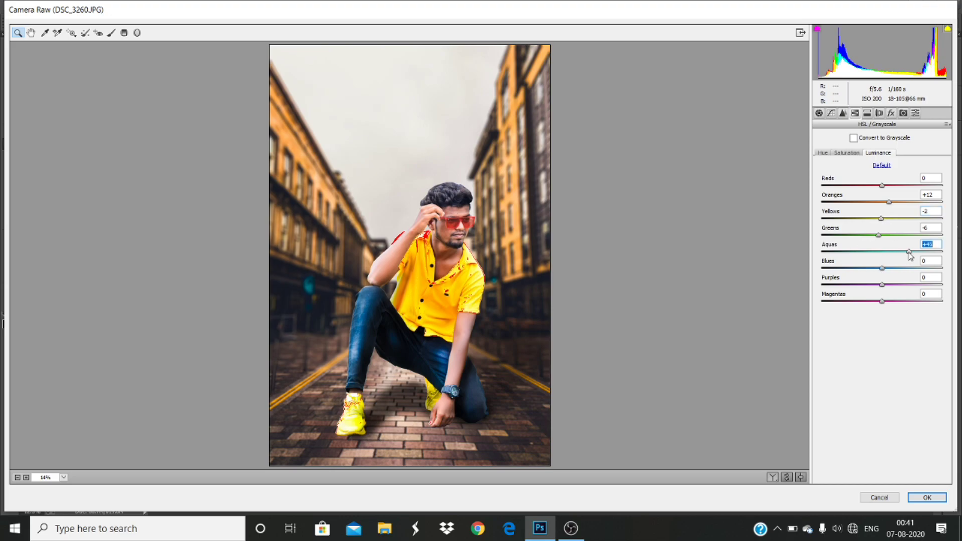
left_click_drag(885, 270, 901, 278)
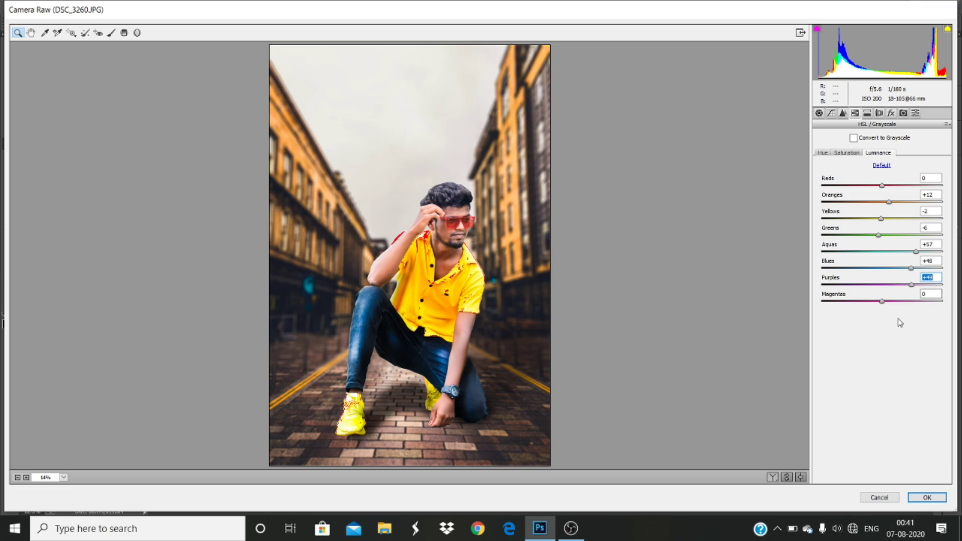
left_click(940, 500)
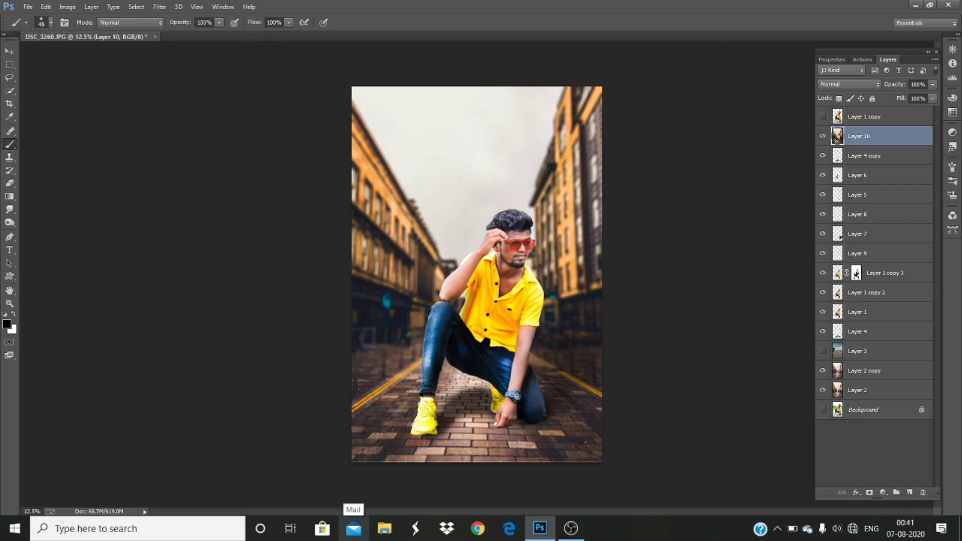
- Copy the figure from Layer 10 onto a new layer and set up a much larger white brush
key("ctrl+d")
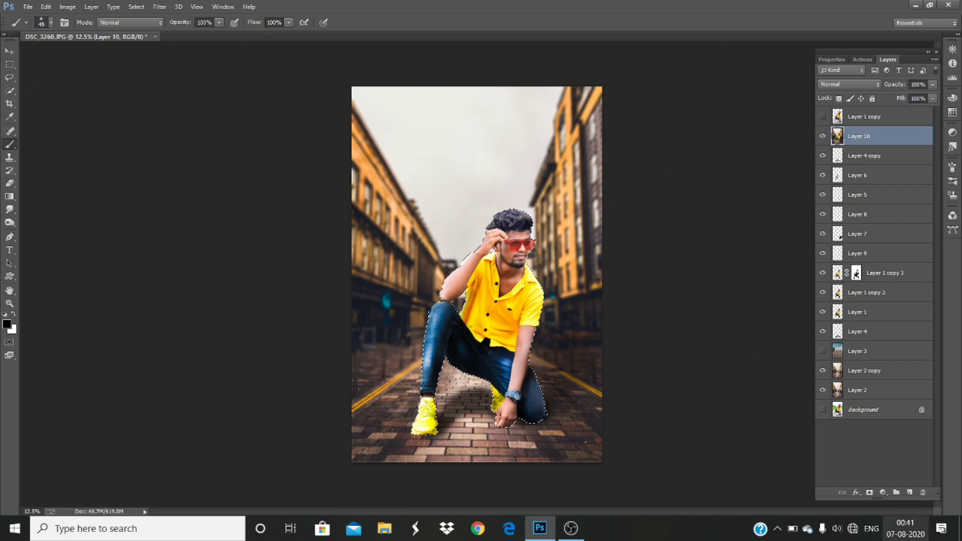
key("ctrl+alt+shift+e")
left_click(7, 324)
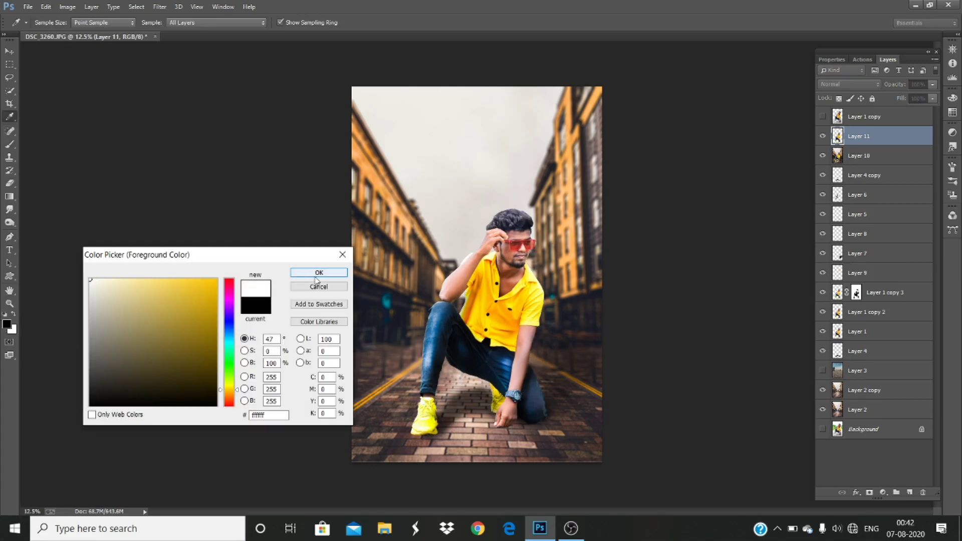
key("Return")
key("b")
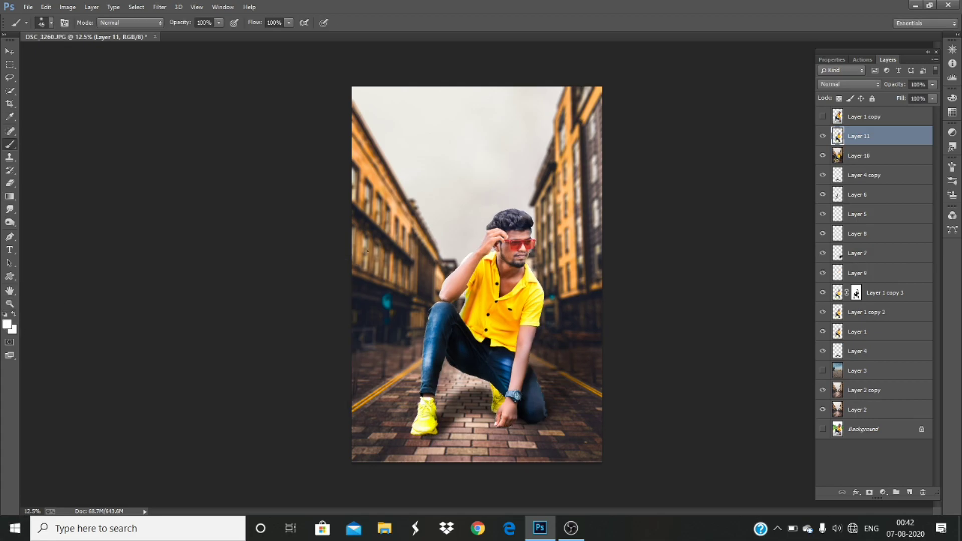
key("bracketright")
key("bracketright")
key("bracketright")
key("bracketright")
left_click(471, 258)
left_click(849, 84)
left_click(856, 198)
key("ctrl+alt+z")
key("ctrl+alt+z")
- Add a white glow beside the figure's raised arm on a new layer above Layer 11, in Screen blend mode
left_click(909, 492)
left_click(438, 300)
left_click(849, 84)
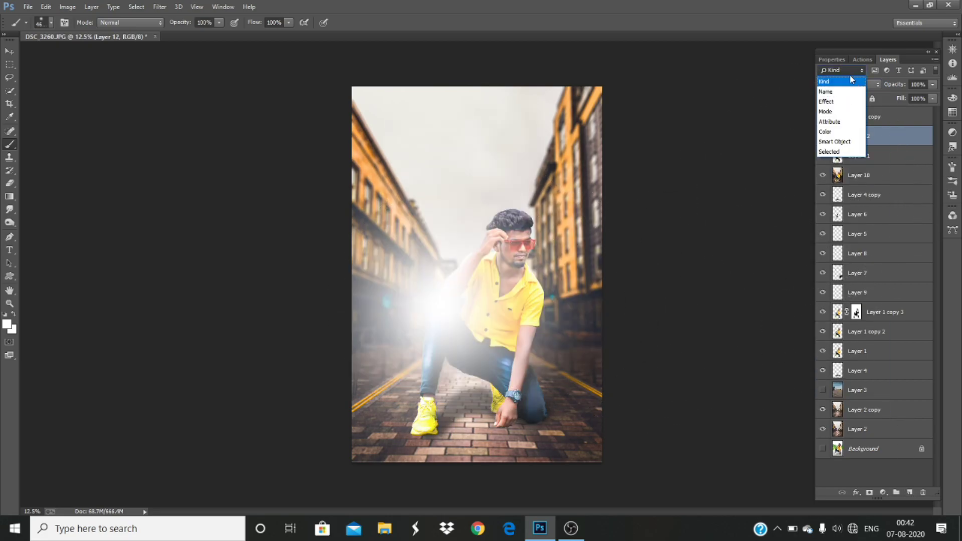
left_click(847, 195)
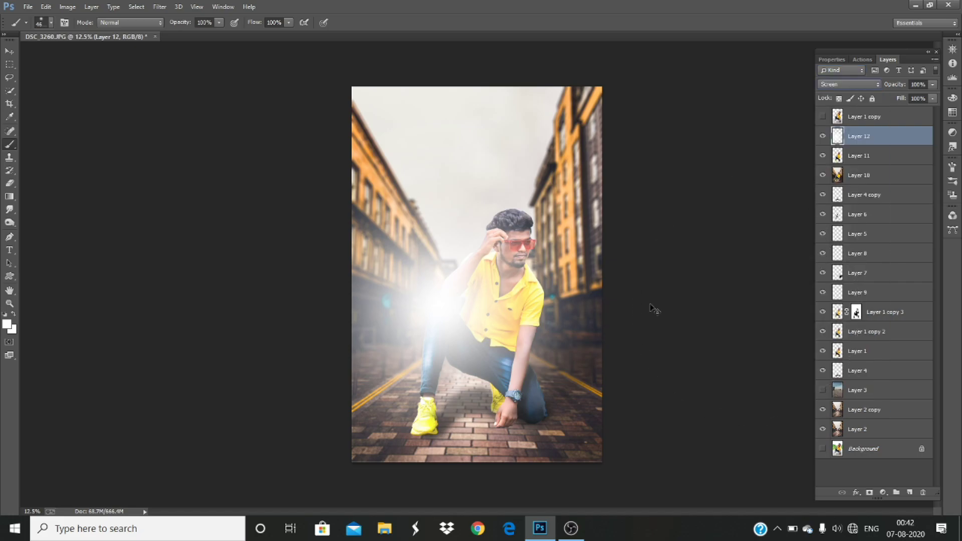
- Enlarge the white glow, move it to the left edge of the street, and lower its layer opacity to 70%
key("ctrl+t")
left_click_drag(480, 324, 380, 325)
left_click_drag(502, 462, 602, 527)
mouse_move(489, 425)
left_mouse_down()
mouse_move(458, 469)
mouse_move(445, 400)
mouse_move(455, 428)
left_mouse_up()
key("Return")
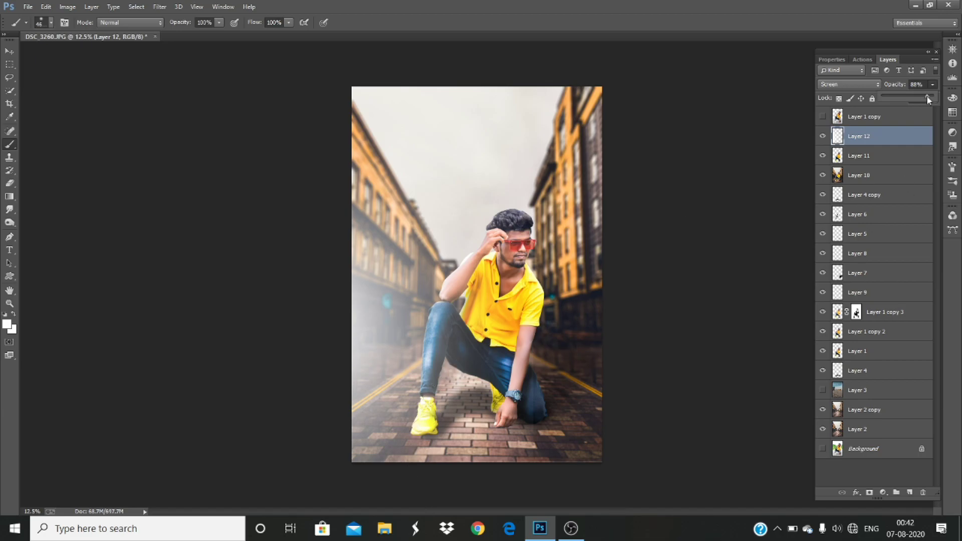
left_click_drag(929, 100, 920, 100)
- Duplicate Layer 11 and set the Smudge tool to 25% strength for work on the hair
key("ctrl+plus")
key("ctrl+plus")
key("ctrl+plus")
key("ctrl+minus")
key("ctrl+minus")
key("ctrl+plus")
key("ctrl+plus")
key("ctrl+plus")
key("ctrl+plus")
key("ctrl+plus")
left_click_drag(802, 90, 581, 481)
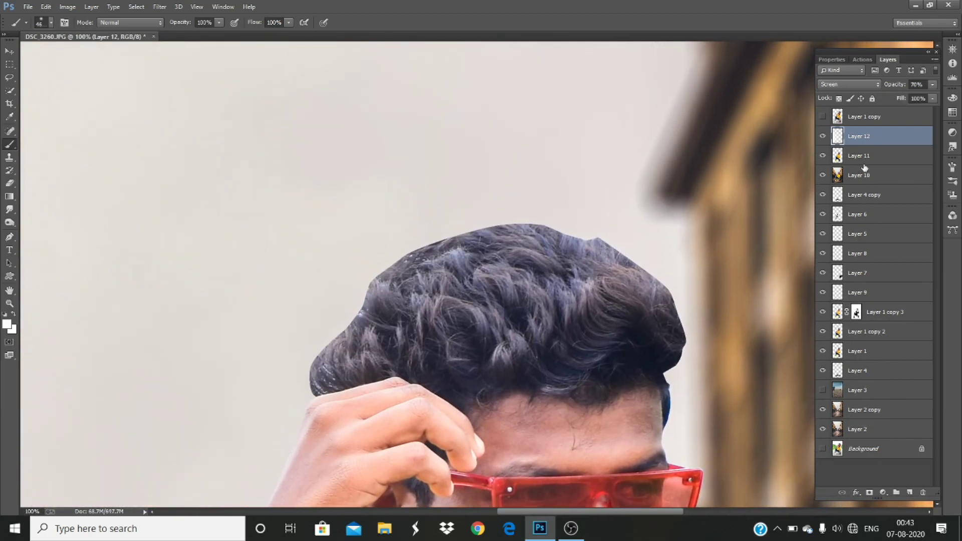
left_click(864, 159)
left_click(9, 209)
mouse_move(398, 321)
left_mouse_down()
mouse_move(237, 210)
mouse_move(149, 386)
left_mouse_up()
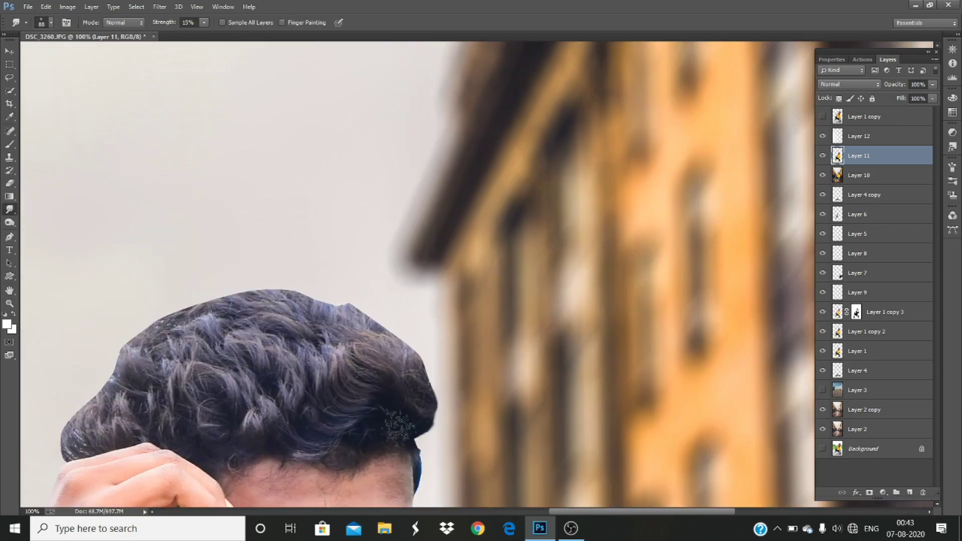
key("ctrl+plus")
left_click_drag(76, 430, 150, 52)
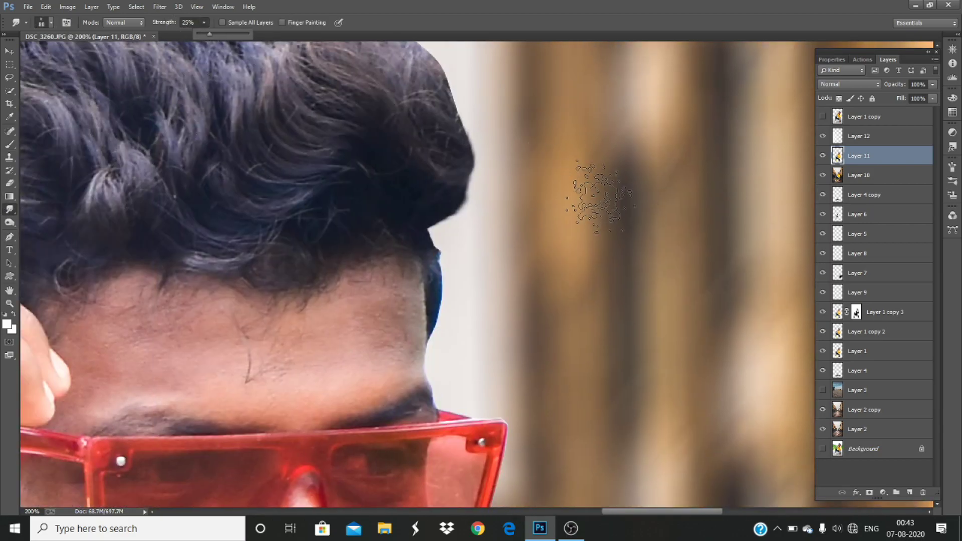
left_click_drag(448, 183, 493, 118)
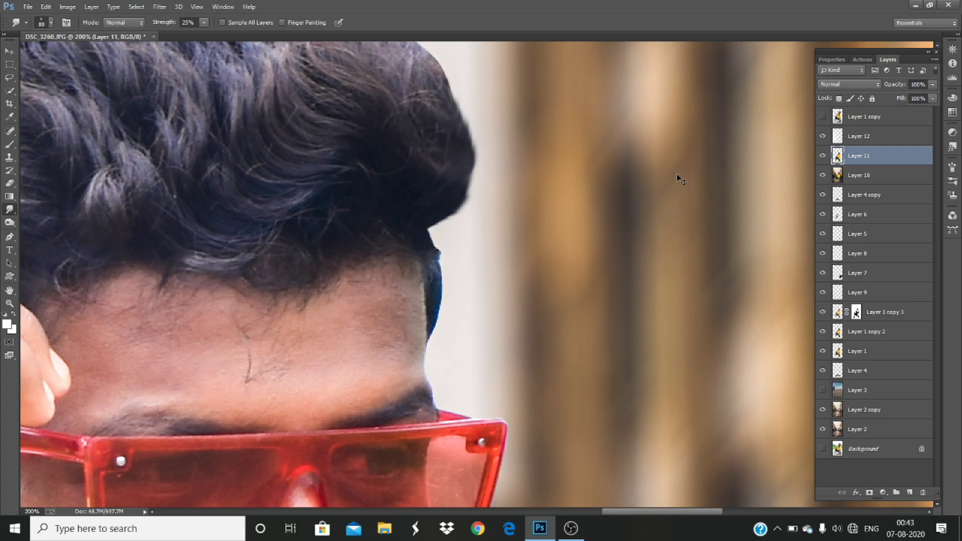
key("ctrl+j")
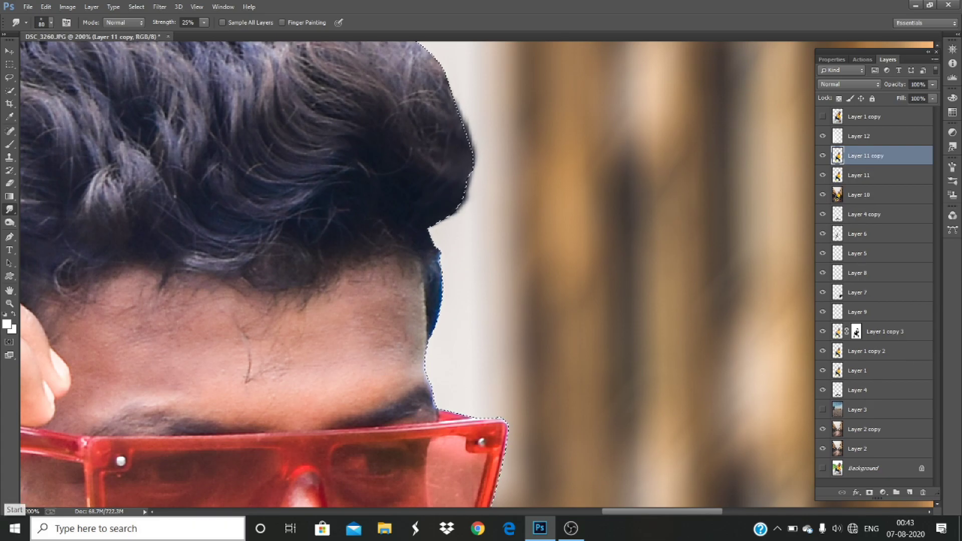
- Smudge the hair outline outward in short strokes along its right side and the right part of the crown
mouse_move(430, 187)
left_mouse_down()
mouse_move(451, 307)
mouse_move(539, 258)
left_mouse_up()
left_click_drag(476, 318, 537, 316)
left_click_drag(479, 291, 524, 198)
left_click_drag(443, 201, 465, 163)
mouse_move(403, 175)
left_mouse_down()
mouse_move(423, 137)
mouse_move(513, 240)
mouse_move(483, 206)
left_mouse_up()
mouse_move(433, 210)
left_mouse_down()
mouse_move(441, 170)
mouse_move(405, 155)
left_mouse_up()
left_click_drag(449, 231, 466, 191)
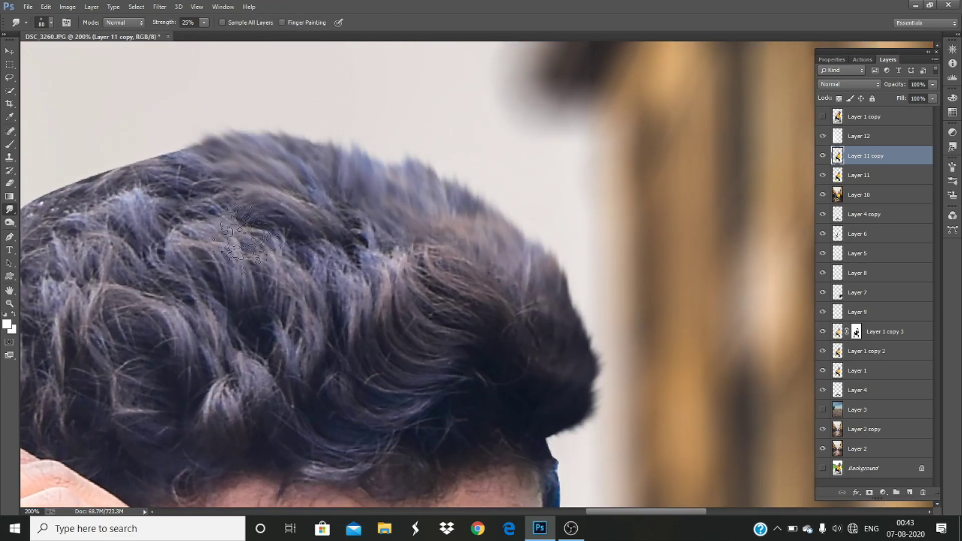
- Smudge the rest of the hair outline outward, from the crown down the left side to the raised hand
scroll(391, 106, "up", 2)
left_click_drag(451, 108, 434, 68)
mouse_move(411, 123)
left_mouse_down()
mouse_move(391, 82)
mouse_move(413, 70)
left_mouse_up()
left_click_drag(383, 133, 369, 88)
mouse_move(356, 143)
left_mouse_down()
mouse_move(344, 60)
mouse_move(321, 97)
left_mouse_up()
left_click_drag(321, 157, 266, 130)
left_click_drag(283, 172, 231, 176)
left_click_drag(251, 220, 201, 230)
left_click_drag(195, 301, 146, 301)
left_click_drag(145, 473, 237, 344)
left_click_drag(241, 246, 201, 231)
scroll(301, 145, "up", 3)
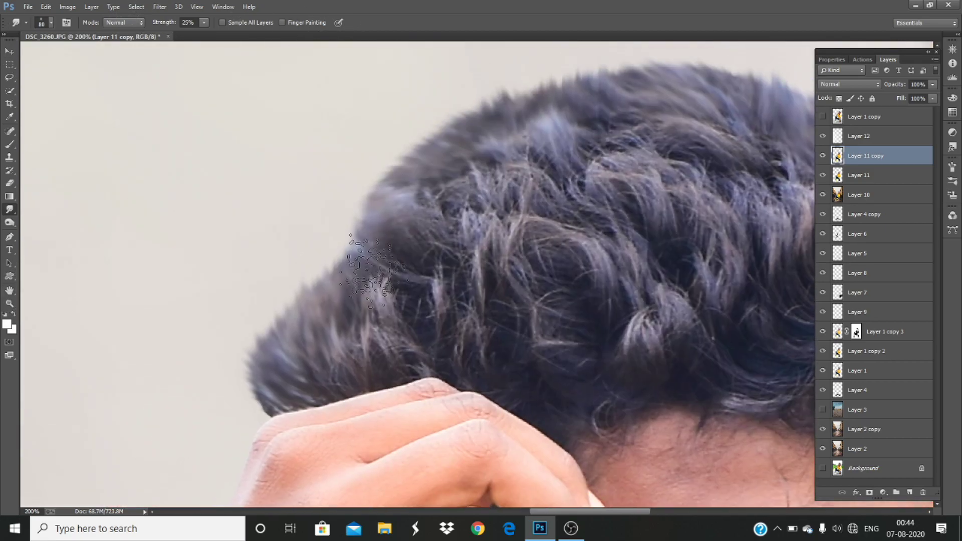
scroll(702, 286, "down", 4)
scroll(702, 286, "up", 4)
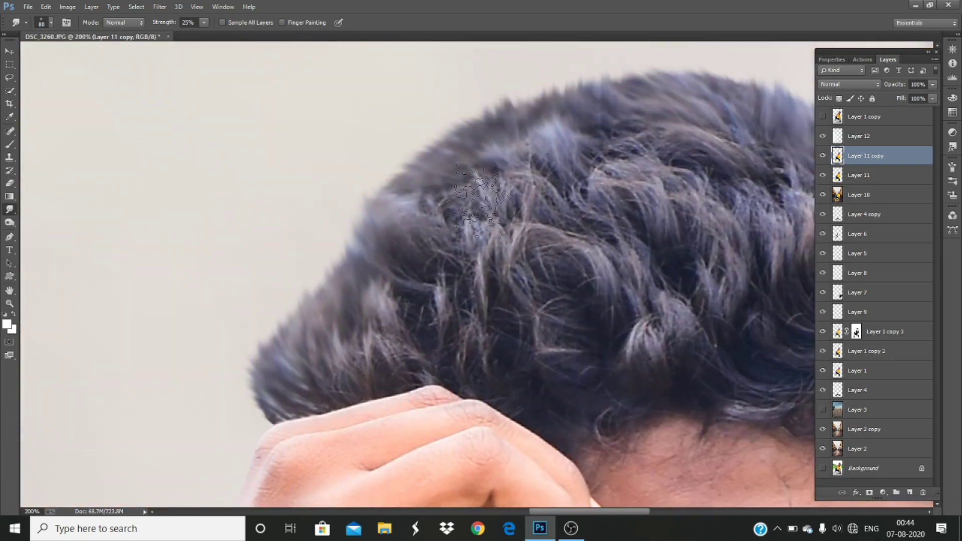
- Soften the curls inside the hair and above the forehead with the Smudge tool at 16% strength
left_click_drag(205, 34, 200, 34)
left_click_drag(477, 285, 187, 301)
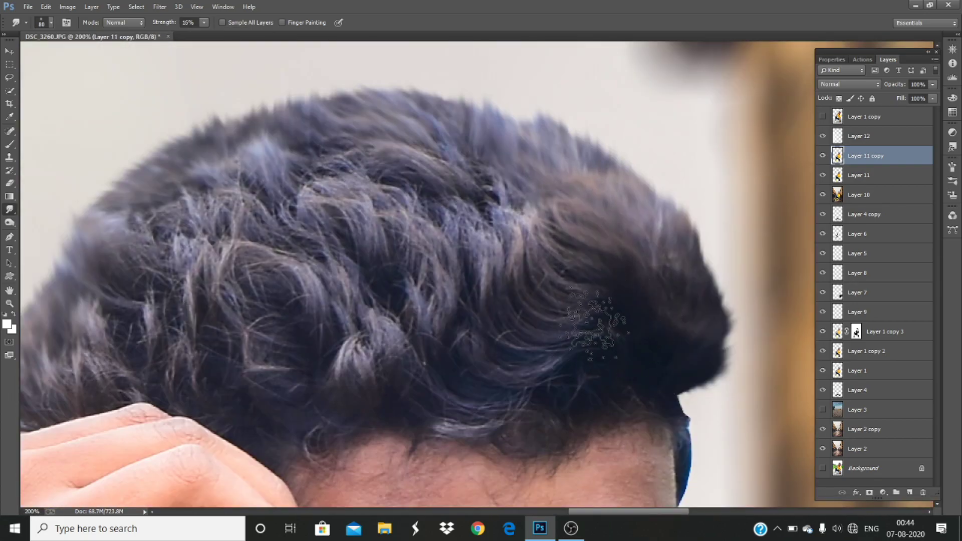
mouse_move(503, 183)
left_mouse_down()
mouse_move(401, 316)
mouse_move(276, 250)
mouse_move(216, 389)
mouse_move(276, 108)
left_mouse_up()
scroll(426, 250, "down", 3)
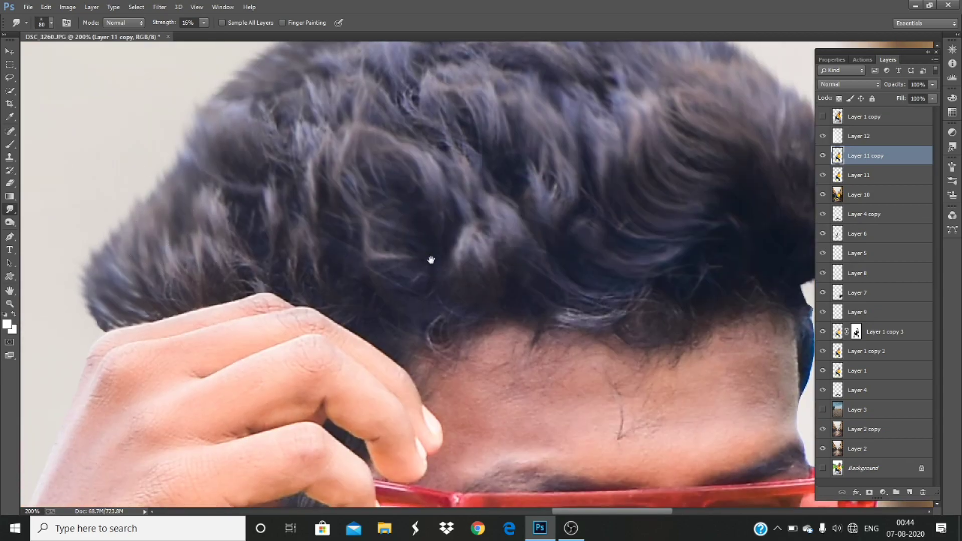
scroll(433, 275, "down", 3)
scroll(351, 211, "right", 5)
scroll(426, 300, "up", 4)
scroll(426, 301, "left", 3)
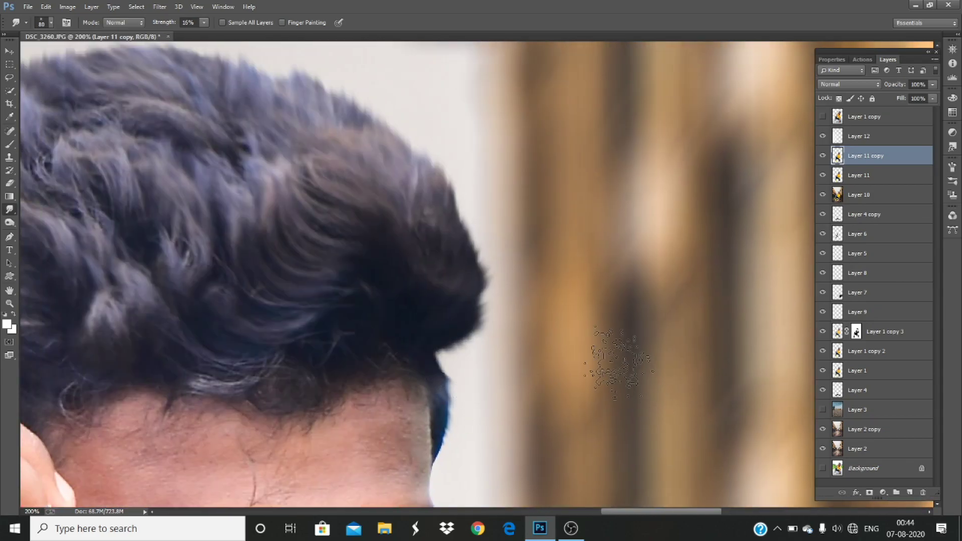
left_click_drag(931, 94, 936, 97)
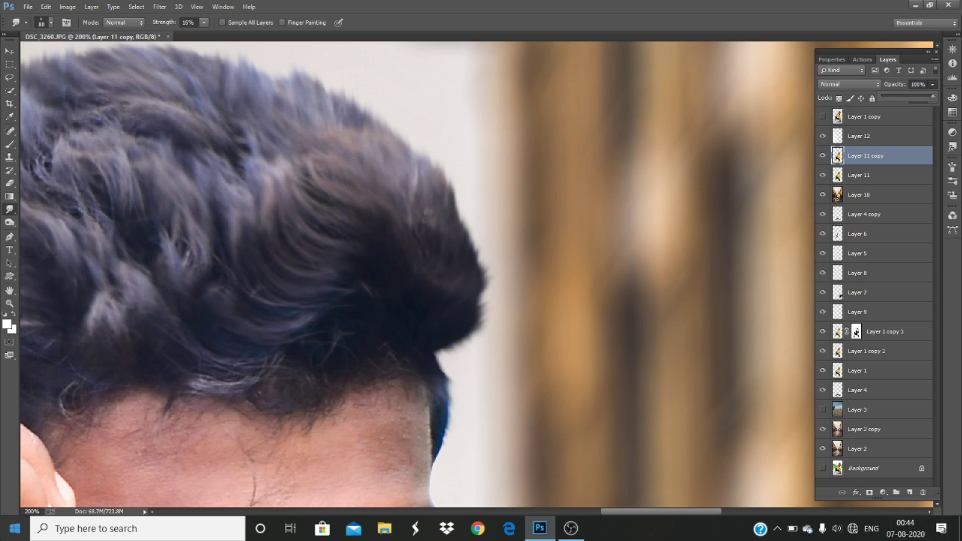
- Duplicate Layer 11 copy and switch to the Mixer Brush for smoothing the facial skin
key("ctrl+minus")
key("ctrl+minus")
key("ctrl+minus")
key("ctrl+minus")
key("ctrl+minus")
key("ctrl+minus")
key("ctrl+minus")
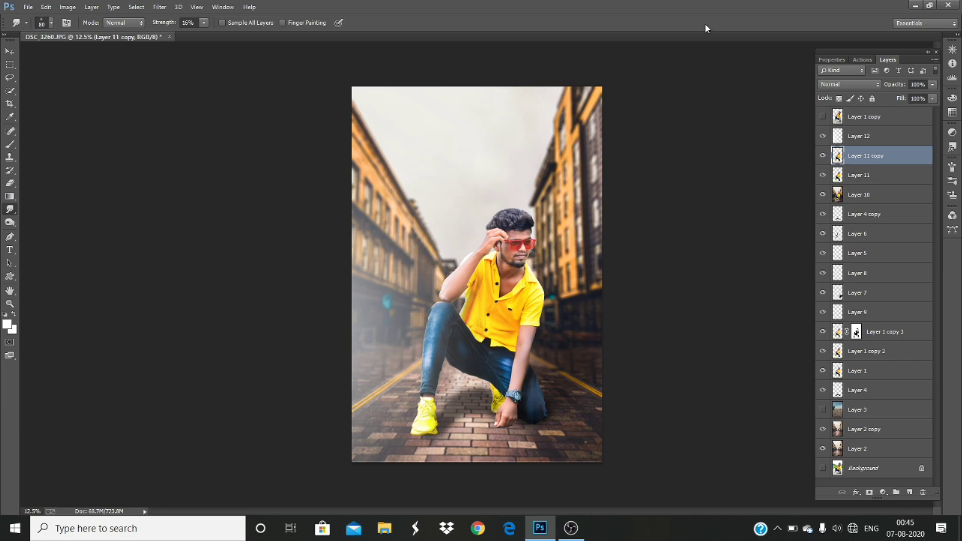
right_click(12, 150)
left_click(54, 172)
key("ctrl+plus")
key("ctrl+plus")
key("ctrl+plus")
key("ctrl+plus")
key("ctrl+plus")
key("ctrl+plus")
key("ctrl+plus")
key("ctrl+plus")
mouse_move(501, 195)
left_mouse_down()
mouse_move(246, 336)
mouse_move(274, 439)
left_mouse_up()
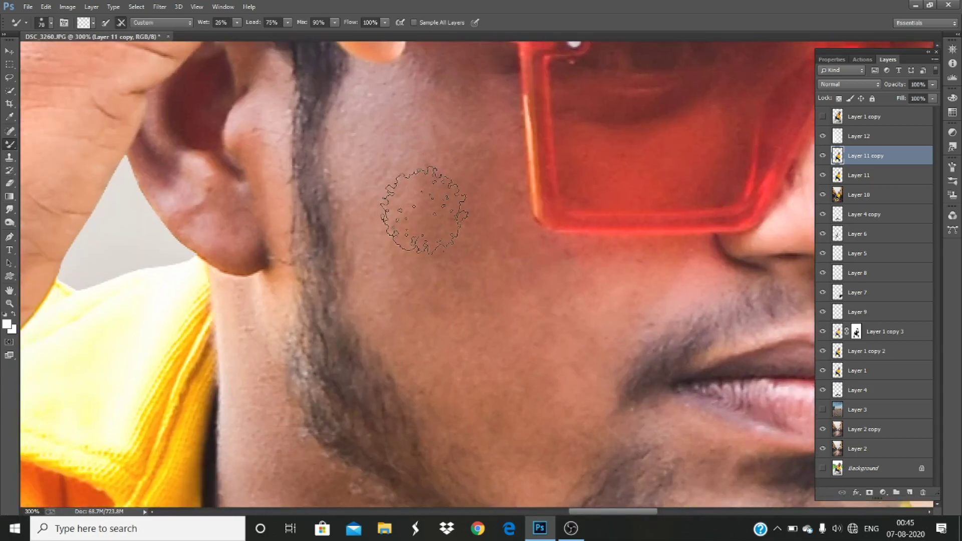
key("ctrl+j")
- Smooth the cheek skin between the sideburn and the sunglasses with the Mixer Brush
mouse_move(380, 96)
left_mouse_down()
mouse_move(376, 251)
mouse_move(401, 331)
left_mouse_up()
mouse_move(489, 299)
left_mouse_down()
mouse_move(469, 396)
mouse_move(468, 254)
left_mouse_up()
mouse_move(488, 276)
left_mouse_down()
mouse_move(485, 305)
mouse_move(514, 202)
left_mouse_up()
left_click_drag(491, 147, 521, 332)
- Smooth the temple and the cheek skin beside the sunglasses frame using a smaller Mixer Brush
scroll(468, 300, "up", 3)
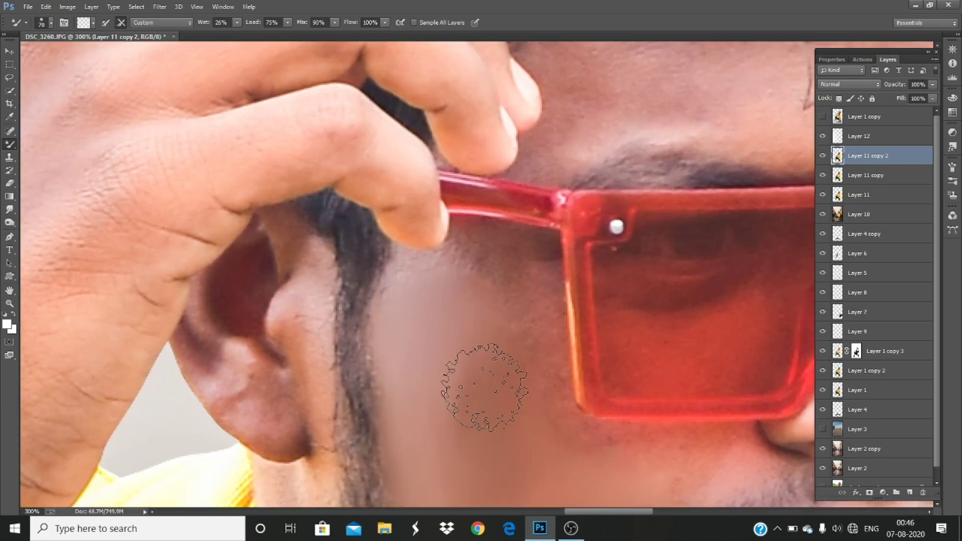
key("bracketleft")
key("bracketleft")
key("bracketleft")
key("bracketleft")
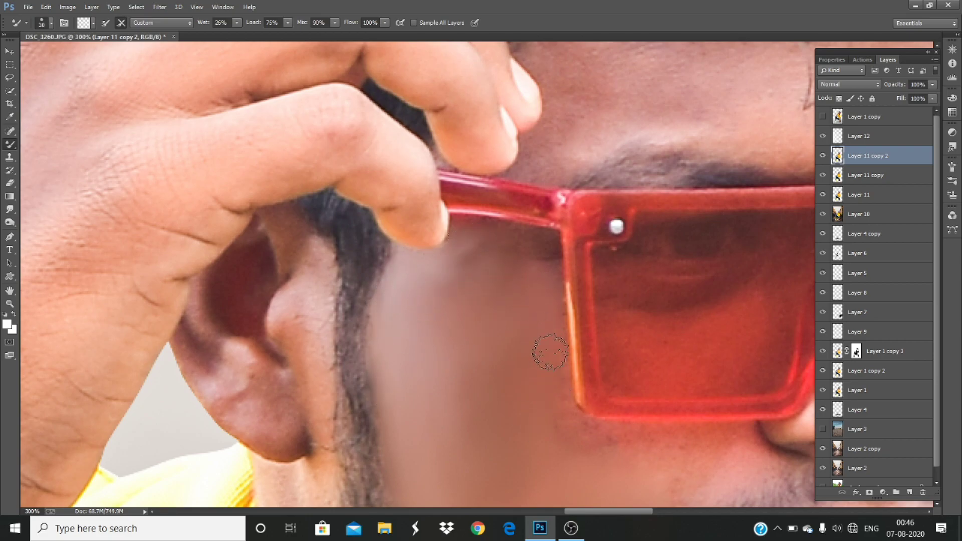
scroll(718, 465, "down", 5)
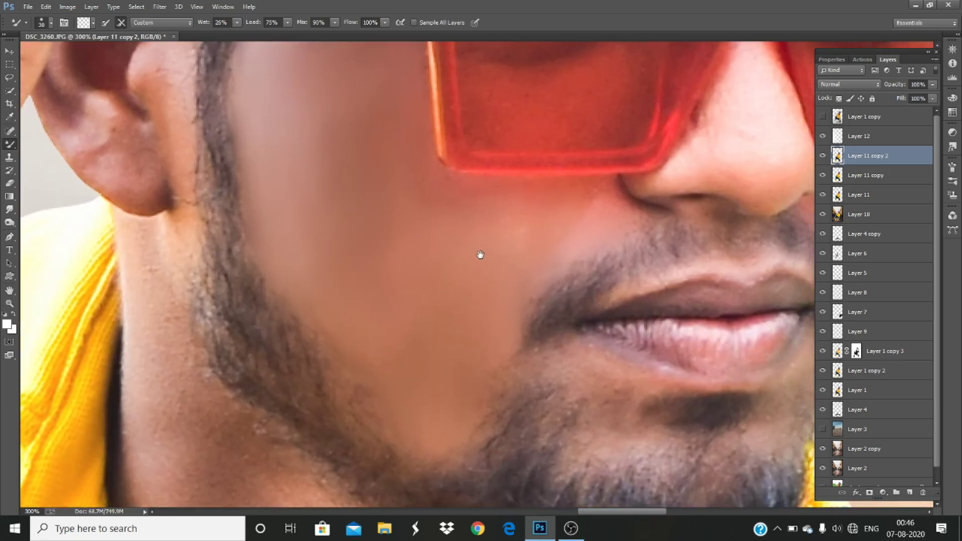
- Smooth the skin around the mouth, the nose and the far cheek below the sunglasses with the Mixer Brush
left_click_drag(480, 254, 447, 232)
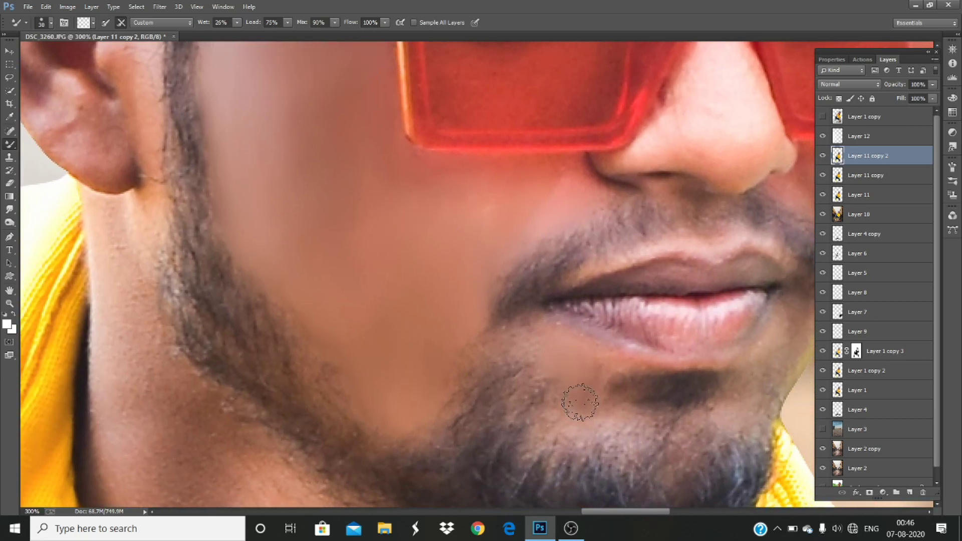
left_click_drag(594, 360, 547, 305)
left_click_drag(759, 145, 637, 310)
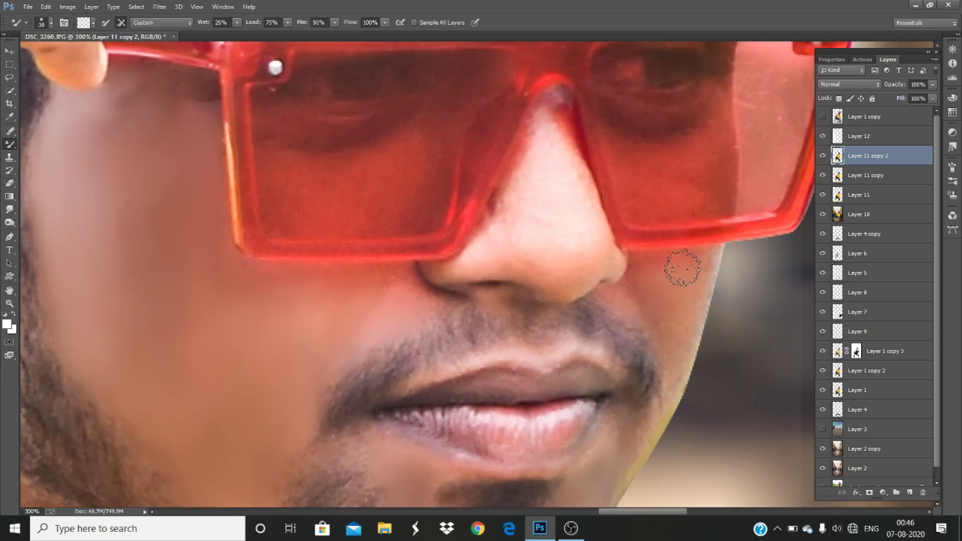
scroll(565, 321, "up", 5)
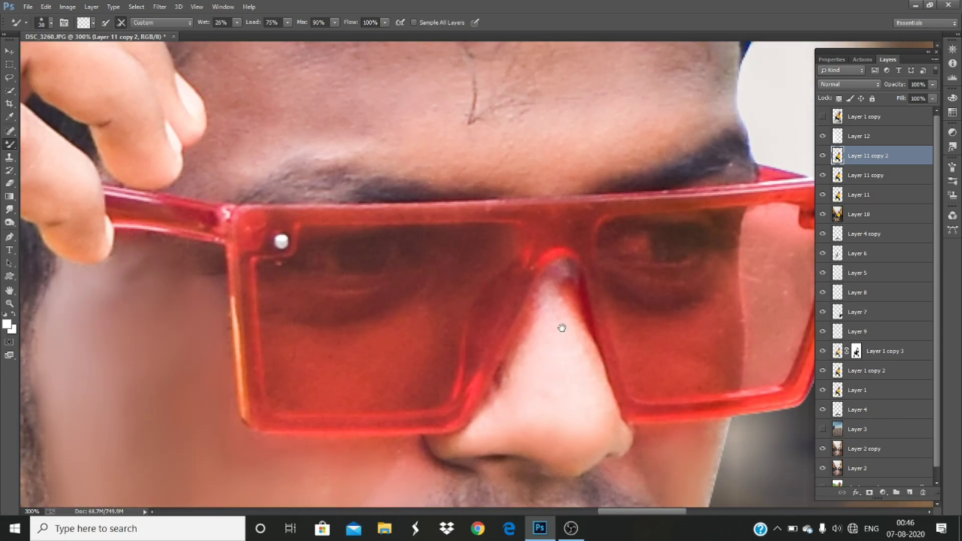
- Smooth the forehead skin between the hairline and the eyebrows with the Mixer Brush, undoing the last stroke
scroll(451, 376, "up", 4)
scroll(351, 376, "left", 2)
mouse_move(366, 300)
left_mouse_down()
mouse_move(421, 338)
mouse_move(391, 224)
mouse_move(374, 324)
mouse_move(412, 296)
left_mouse_up()
mouse_move(510, 349)
left_mouse_down()
mouse_move(564, 353)
mouse_move(517, 236)
left_mouse_up()
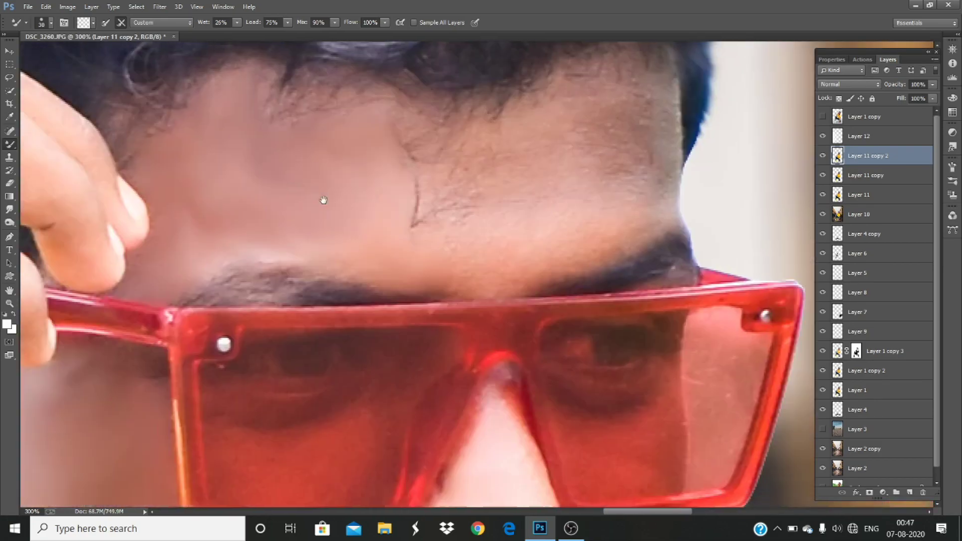
left_click_drag(441, 251, 322, 200)
mouse_move(595, 245)
left_mouse_down()
mouse_move(647, 199)
mouse_move(658, 161)
mouse_move(646, 99)
mouse_move(565, 107)
mouse_move(606, 89)
mouse_move(513, 162)
mouse_move(526, 177)
mouse_move(616, 156)
mouse_move(599, 212)
mouse_move(648, 155)
mouse_move(629, 199)
mouse_move(633, 179)
mouse_move(609, 210)
mouse_move(611, 129)
mouse_move(639, 181)
mouse_move(606, 143)
mouse_move(572, 196)
left_mouse_up()
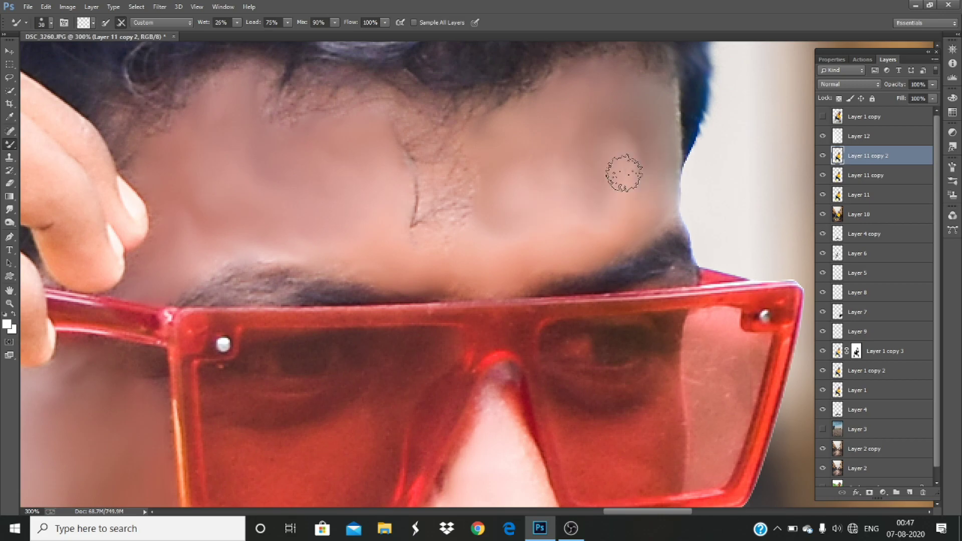
key("ctrl+z")
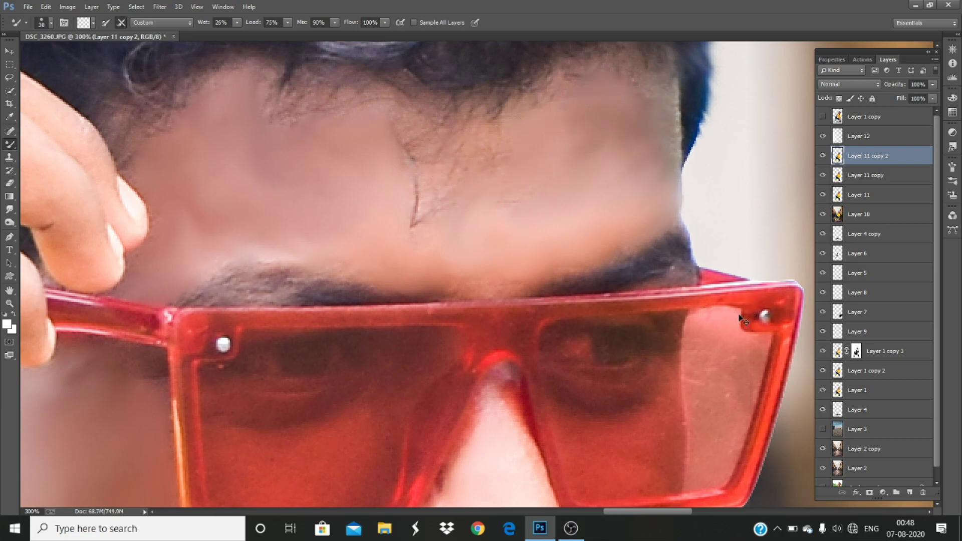
- Lower the opacity of Layer 11 copy 2 to 67% to soften the skin smoothing, checking it on the whole image
key("ctrl+minus")
key("ctrl+minus")
key("ctrl+minus")
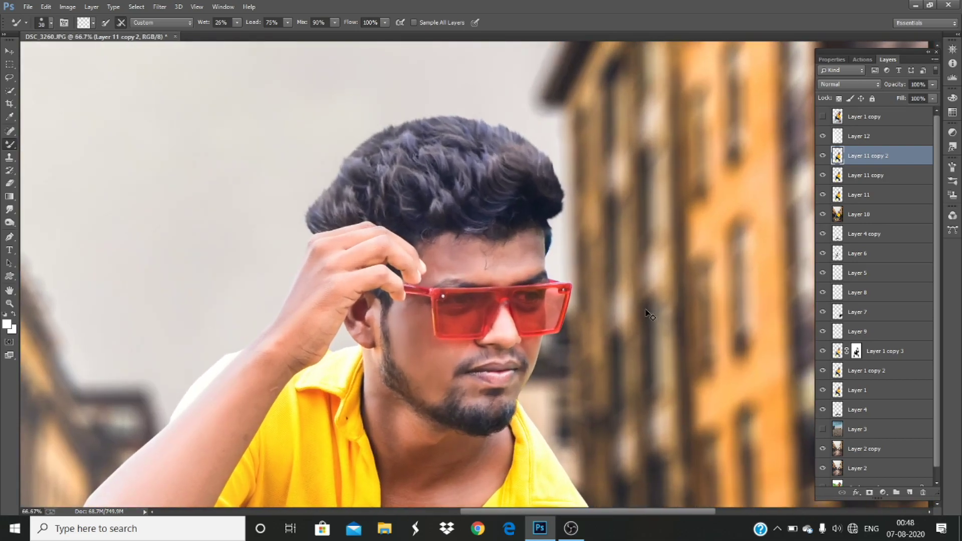
left_click_drag(910, 97, 920, 97)
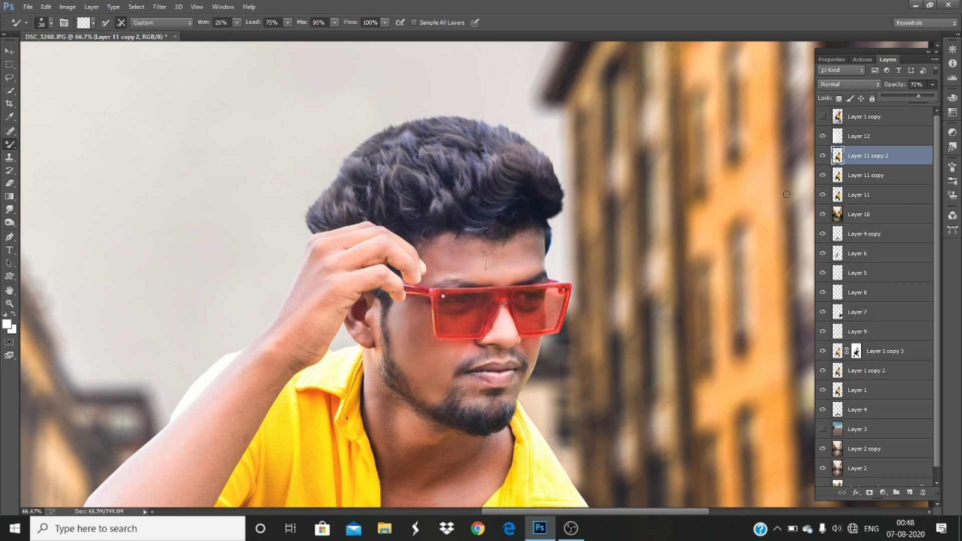
scroll(617, 242, "down", 5)
left_click_drag(915, 98, 919, 93)
key("ctrl+plus")
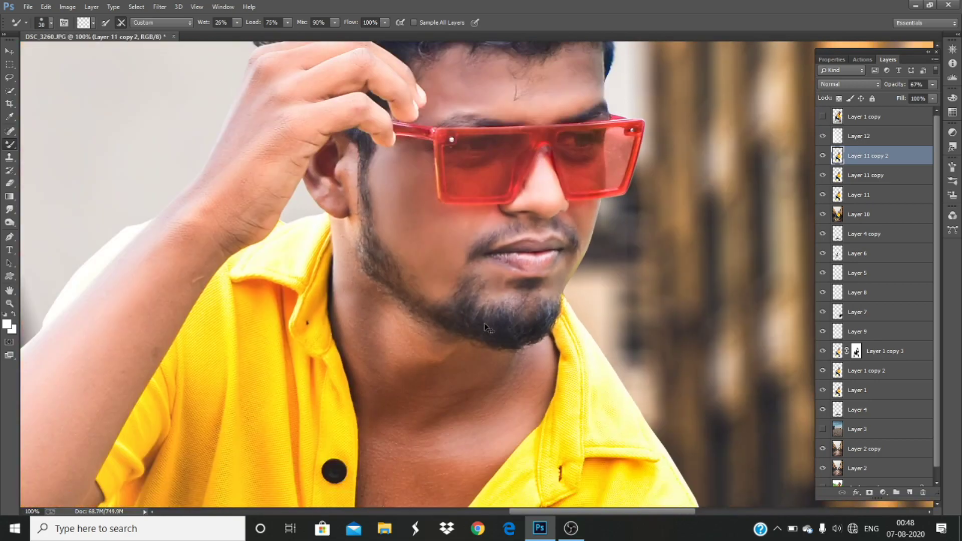
key("ctrl+minus")
key("ctrl+minus")
key("ctrl+minus")
key("ctrl+minus")
key("ctrl+minus")
key("ctrl+minus")
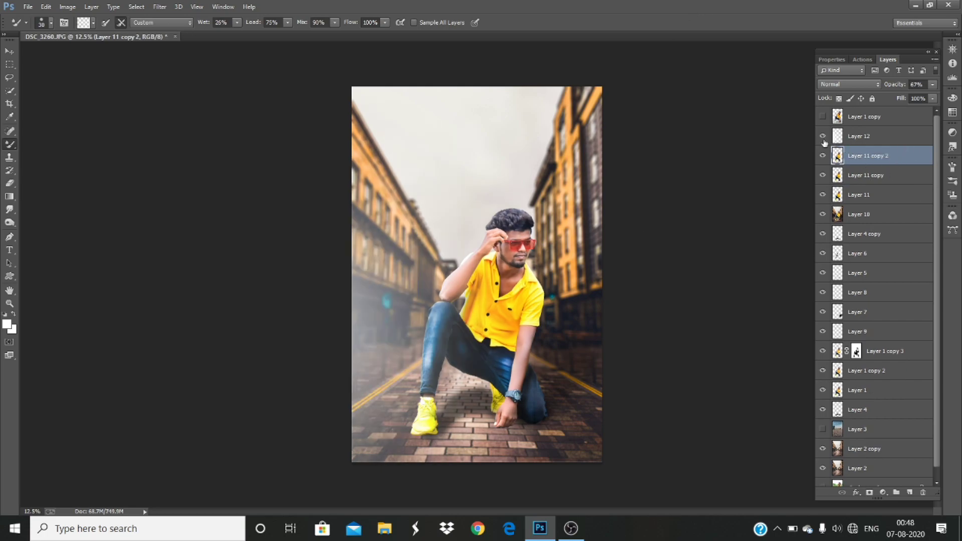
key("ctrl+shift+alt+e")
left_click(872, 138)
left_click_drag(933, 85, 886, 100)
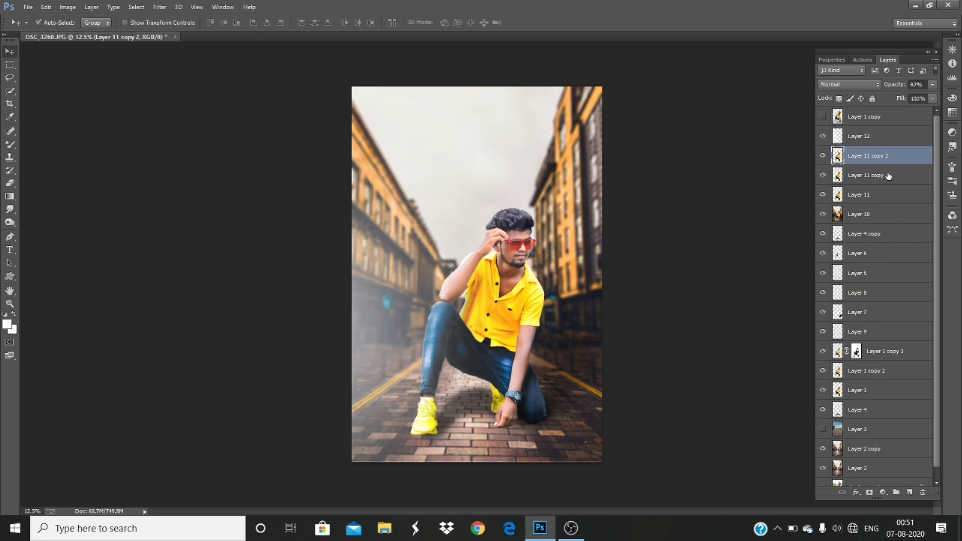
- Stamp all visible layers into a new layer above Layer 12 and outline the picture with a white stroke
left_click(878, 141)
key("e")
key("bracketright")
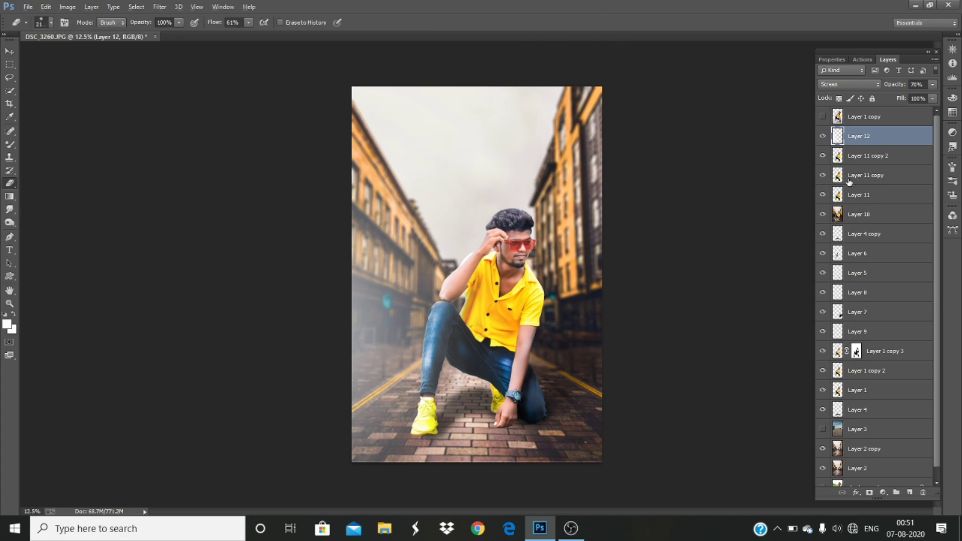
key("ctrl+shift+alt+e")
left_click(46, 6)
left_click(55, 199)
left_click(531, 148)
- Float the photo in its own window and open the black and white ROCK STAR logo files together
left_click_drag(112, 36, 591, 232)
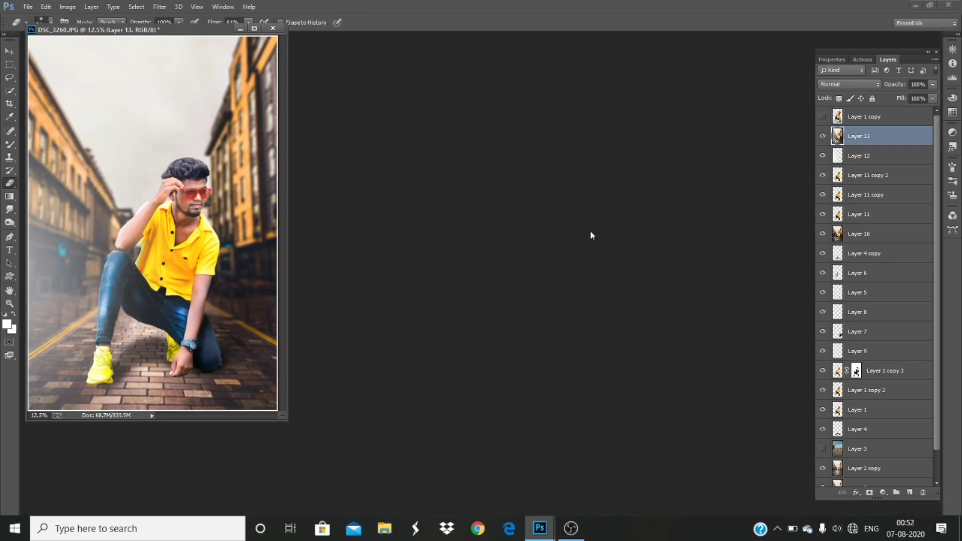
double_click(503, 266)
left_click(848, 114)
left_click(727, 107, "ctrl")
left_click(857, 495)
- Copy the black and the white ROCK STAR logo into the photo as separate layers and dock the photo window again
left_click_drag(135, 61, 468, 108)
left_click(9, 52)
left_click(203, 238)
left_click_drag(292, 264, 115, 284)
left_click(429, 77)
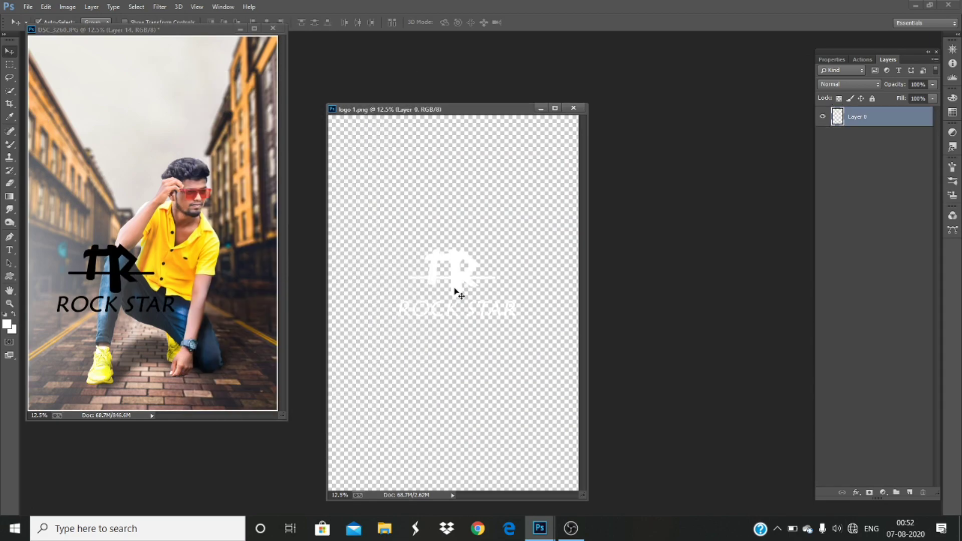
left_click_drag(454, 292, 89, 280)
left_click(574, 108)
left_click_drag(210, 31, 273, 41)
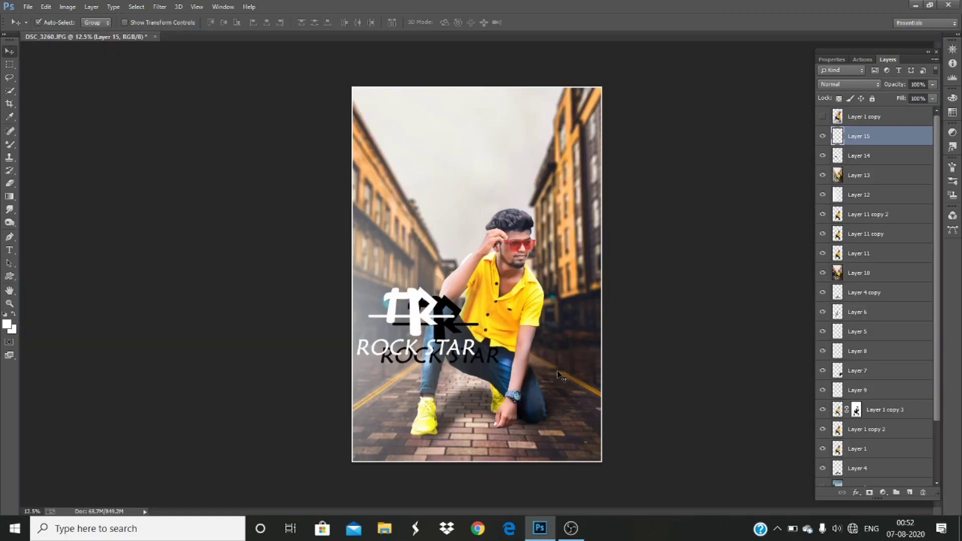
- Overlap the white logo on the black one as an offset shadow and scale both logo layers to 32.49%
left_click_drag(420, 325, 440, 332)
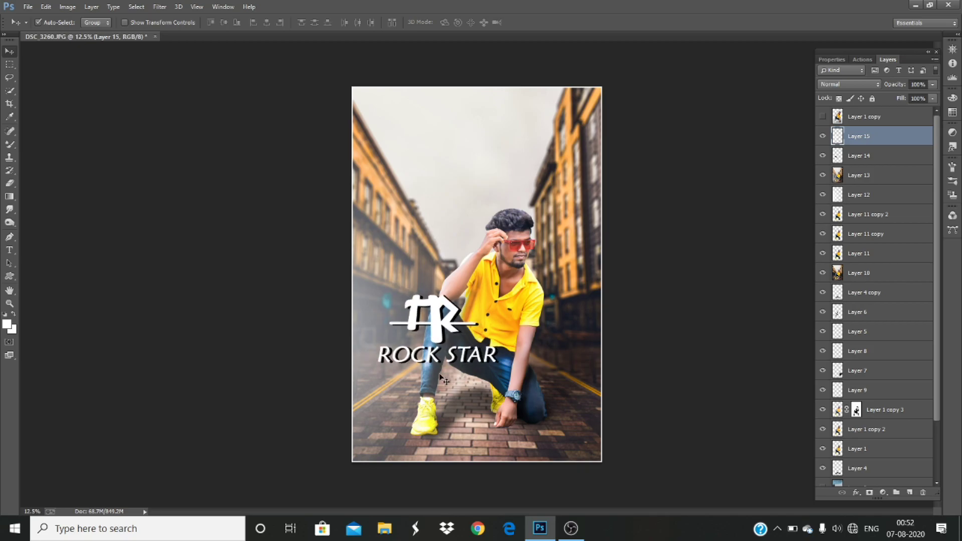
left_click(872, 156, "ctrl")
key("ctrl+t")
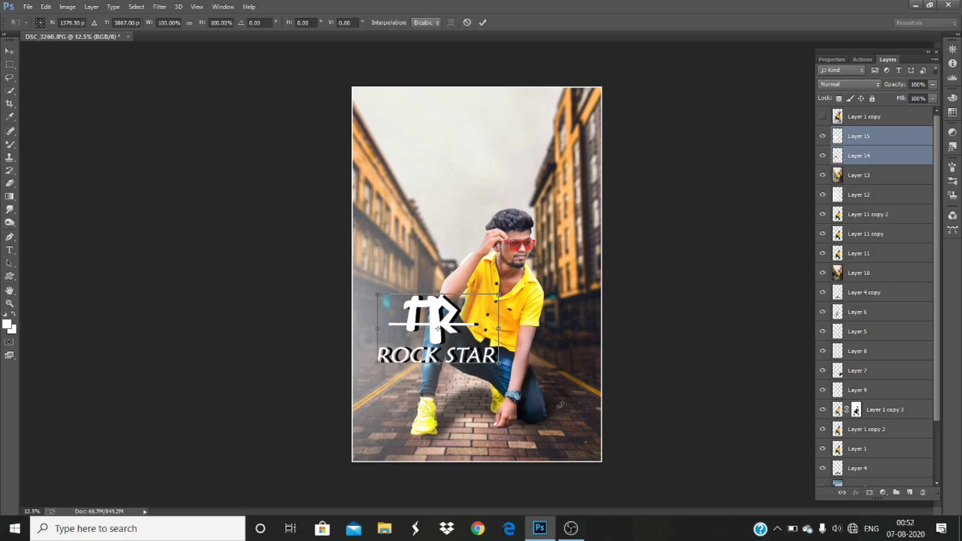
key("ctrl+plus")
left_click_drag(477, 431, 567, 294)
left_click_drag(627, 379, 517, 317)
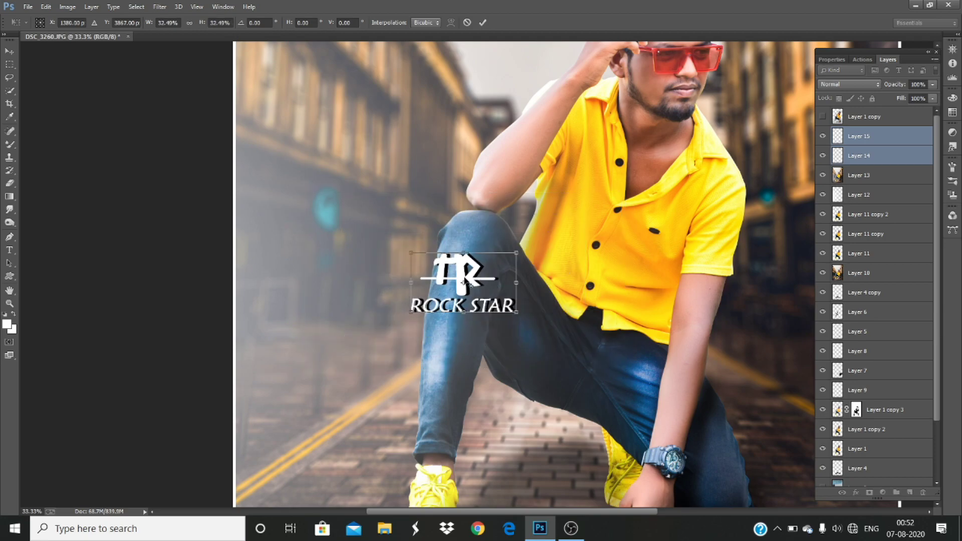
- Move both logo layers onto the dark street beside the man's lowered arm and scale them down further to about 79%
left_click_drag(465, 270, 781, 272)
left_click_drag(716, 360, 549, 357)
left_click_drag(666, 310, 658, 283)
key("Return")
key("ctrl+t")
key("Return")
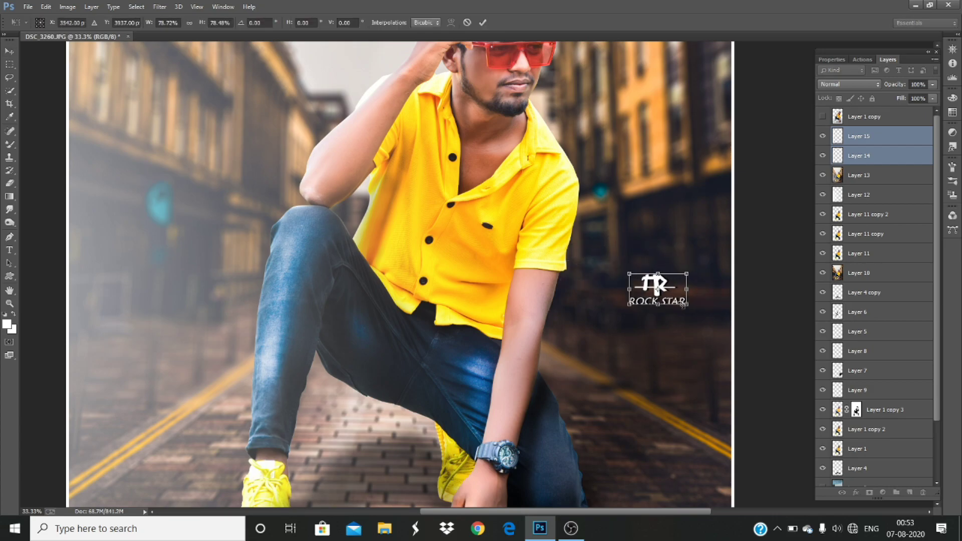
- Check the whole composite and save it as a new file
key("ctrl+minus")
key("ctrl+minus")
key("ctrl+minus")
key("ctrl+minus")
key("ctrl+plus")
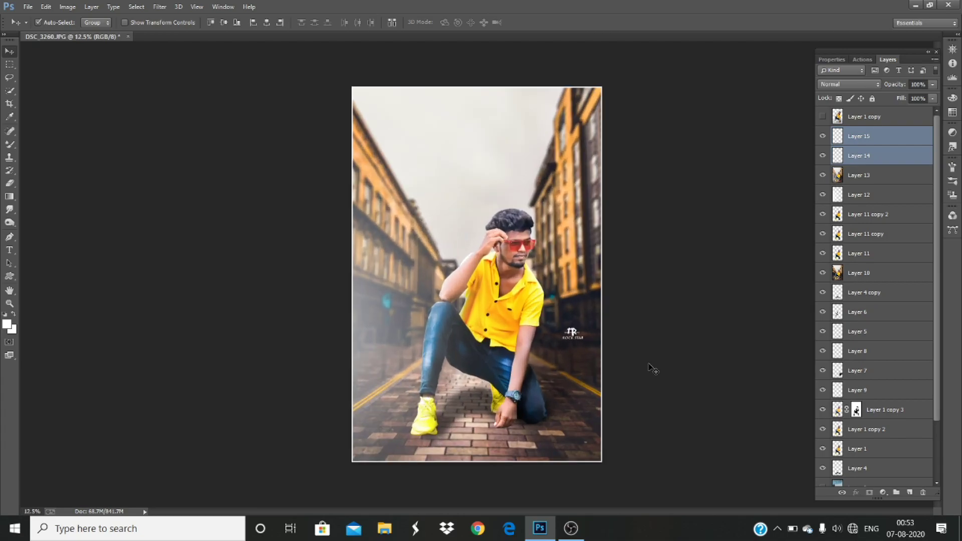
key("ctrl+shift+s")
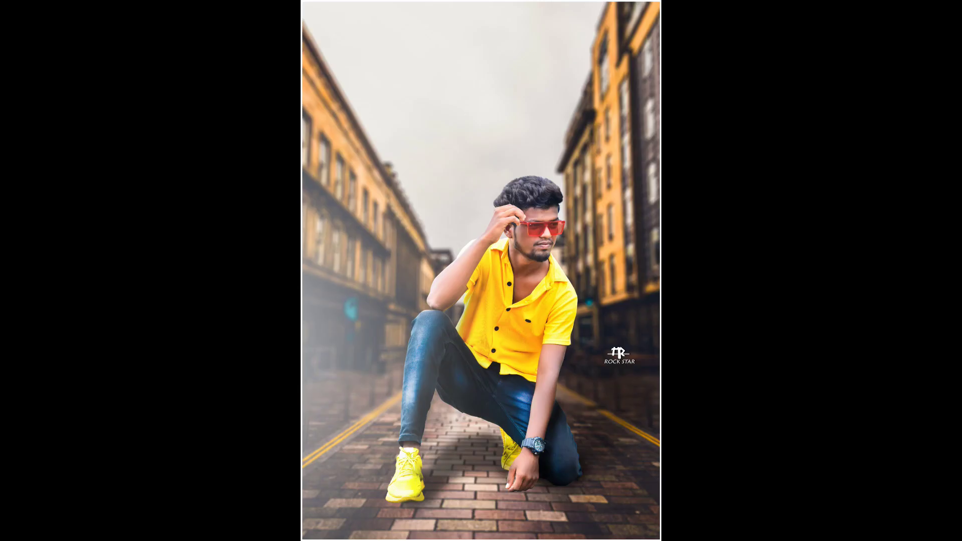